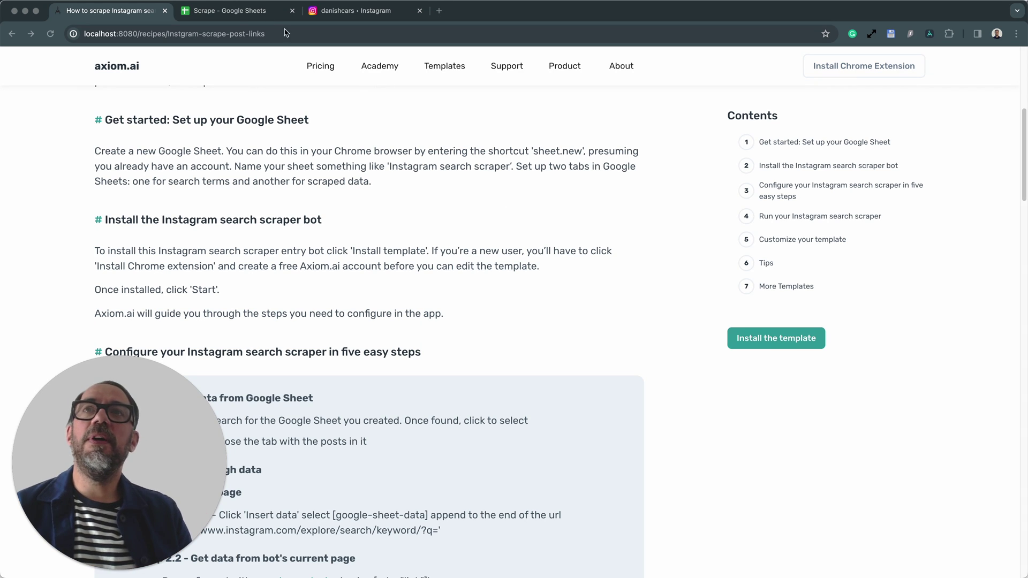
Review the Scrape sheet's search terms danishpastry, danishchairs and danishcars, then return to Instagram.
{"action": "left_click", "coordinate": [233, 11]}
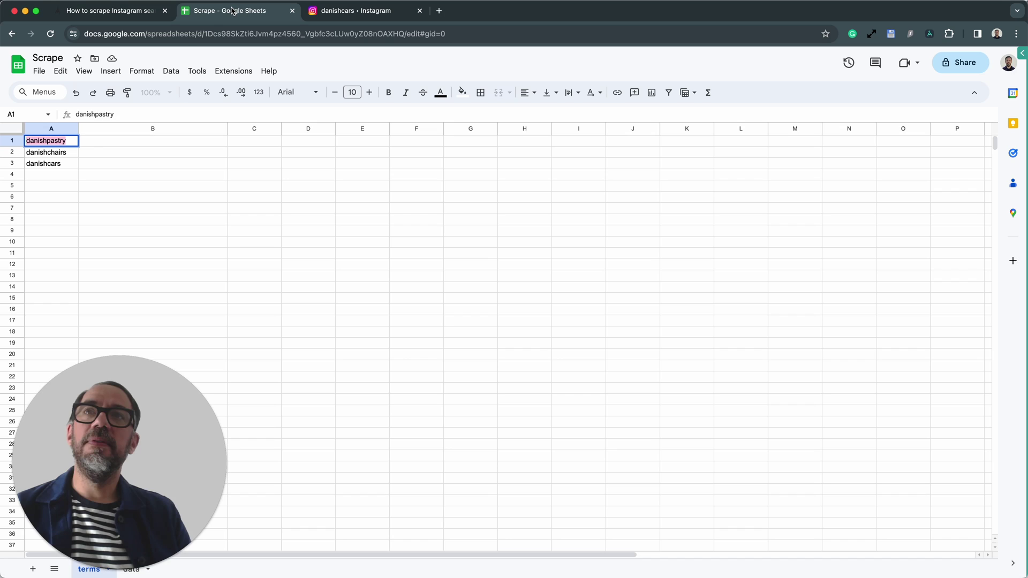
{"action": "left_click", "coordinate": [100, 141]}
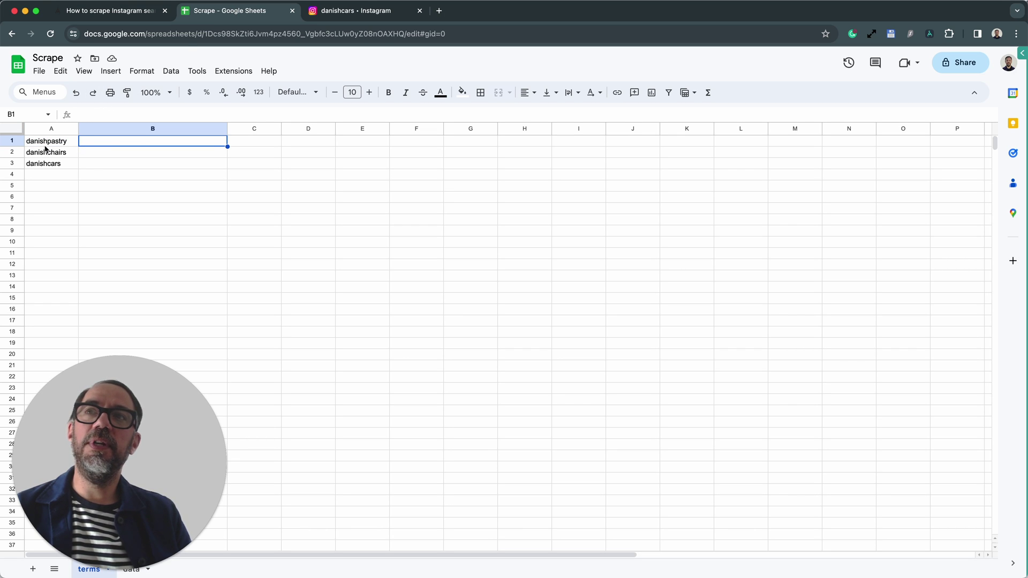
{"action": "left_click", "coordinate": [45, 145]}
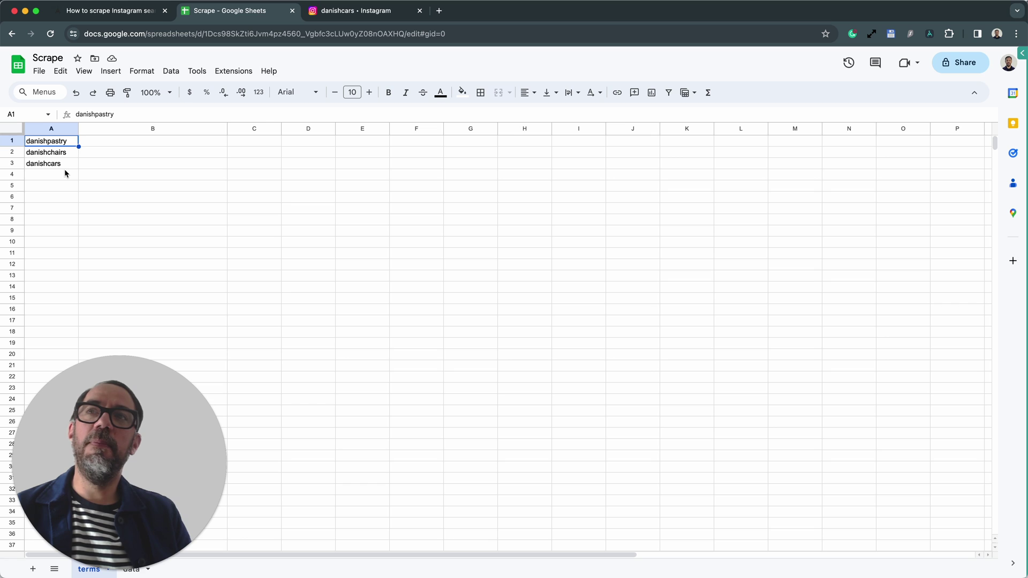
{"action": "left_click", "coordinate": [64, 167]}
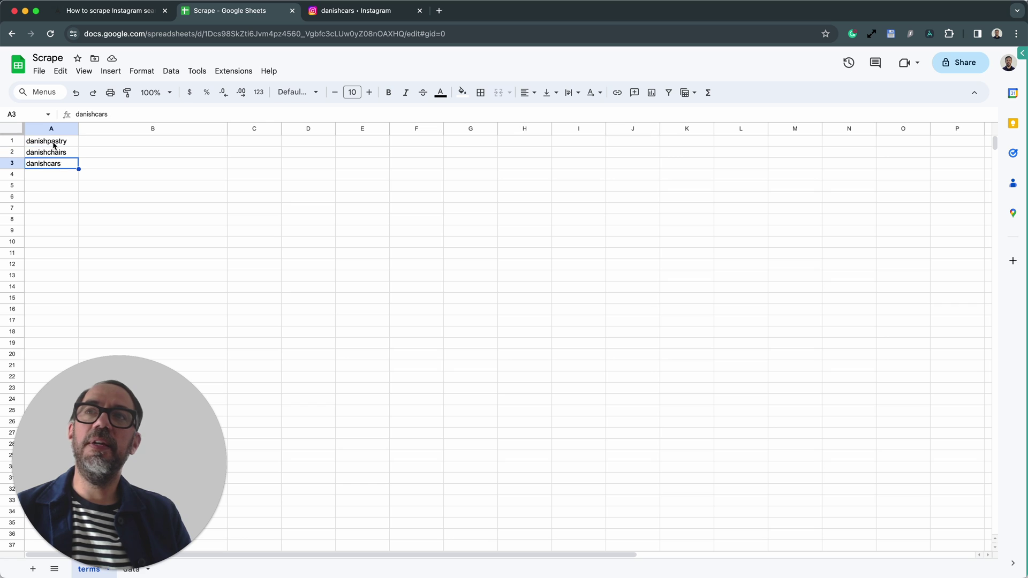
{"action": "left_click", "coordinate": [60, 175]}
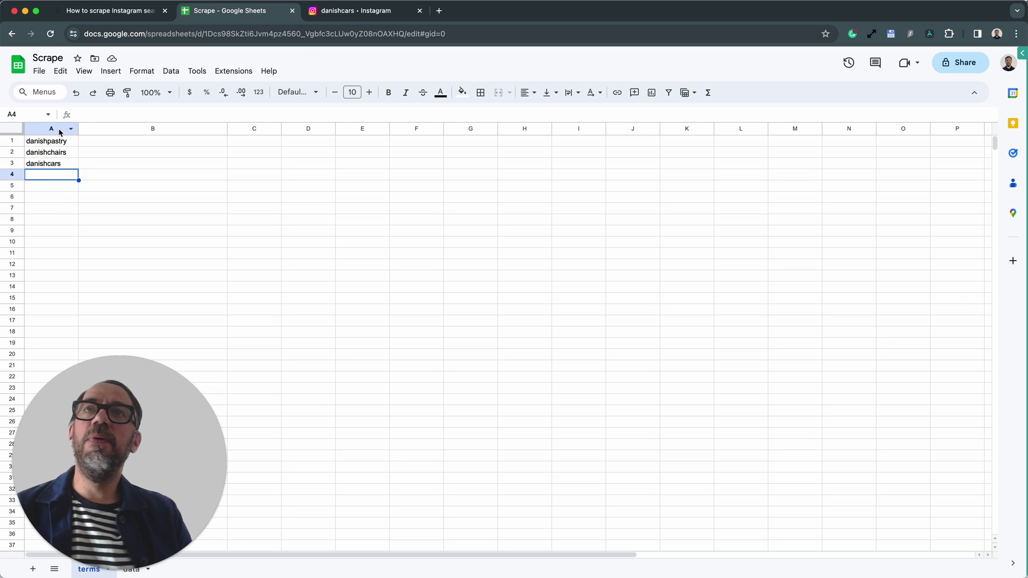
{"action": "left_click", "coordinate": [325, 16]}
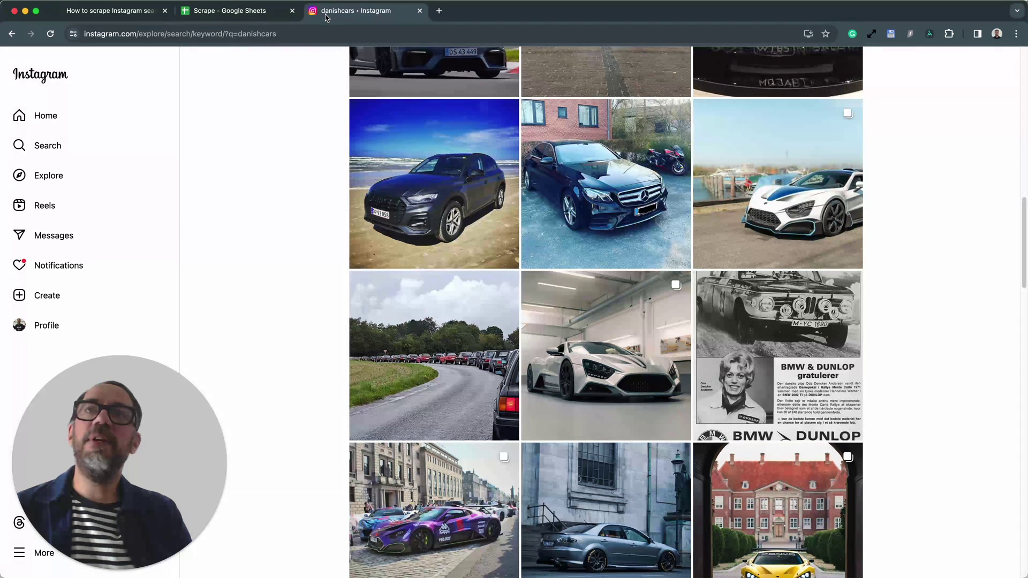
Change the Instagram keyword search URL from danishcars to danishpastry and browse the results.
{"action": "scroll", "coordinate": [318, 90], "scroll_direction": "up", "scroll_amount": 3}
{"action": "scroll", "coordinate": [318, 90], "scroll_direction": "up", "scroll_amount": 10}
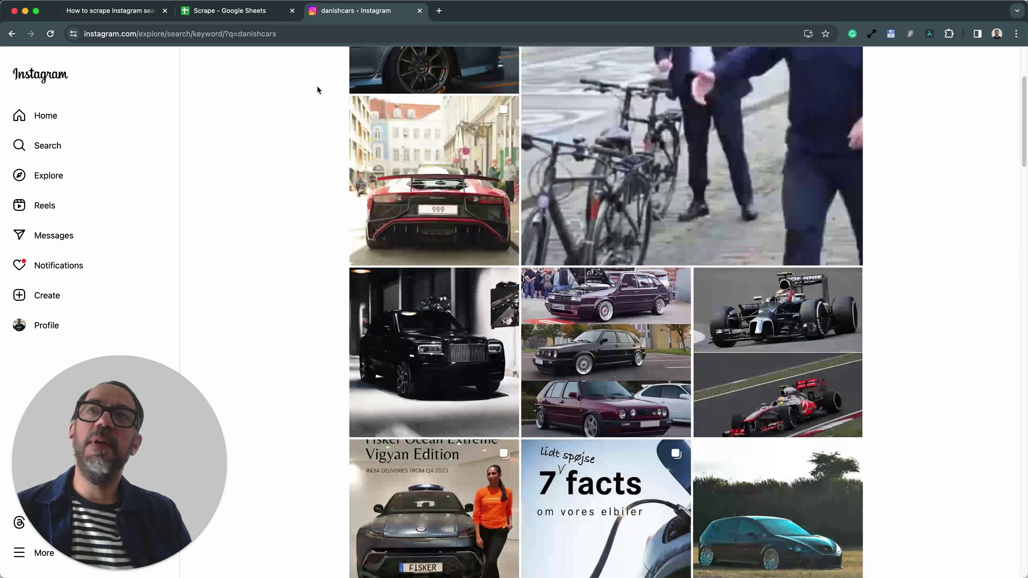
{"action": "double_click", "coordinate": [244, 33]}
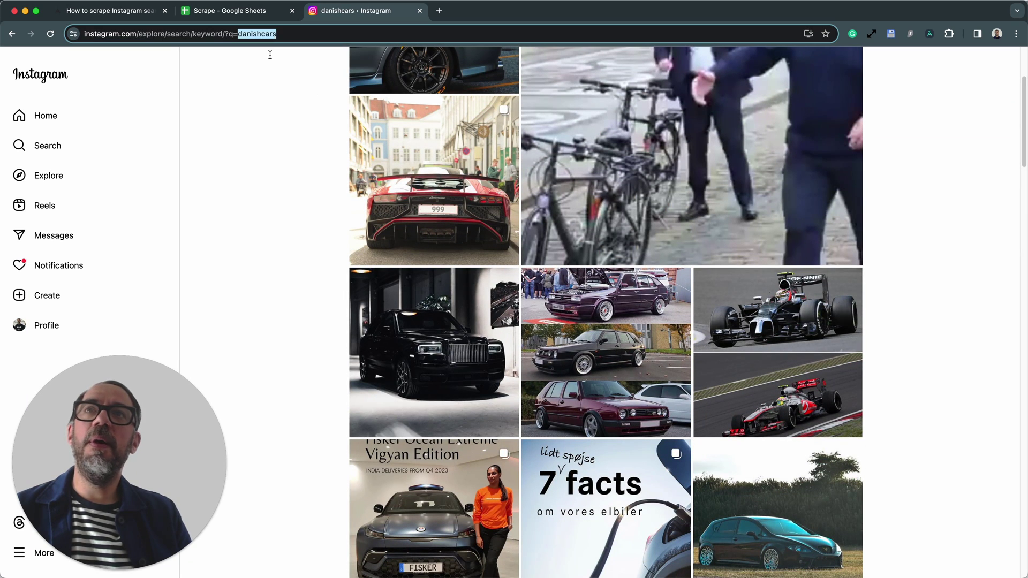
{"action": "key", "text": "BackSpace"}
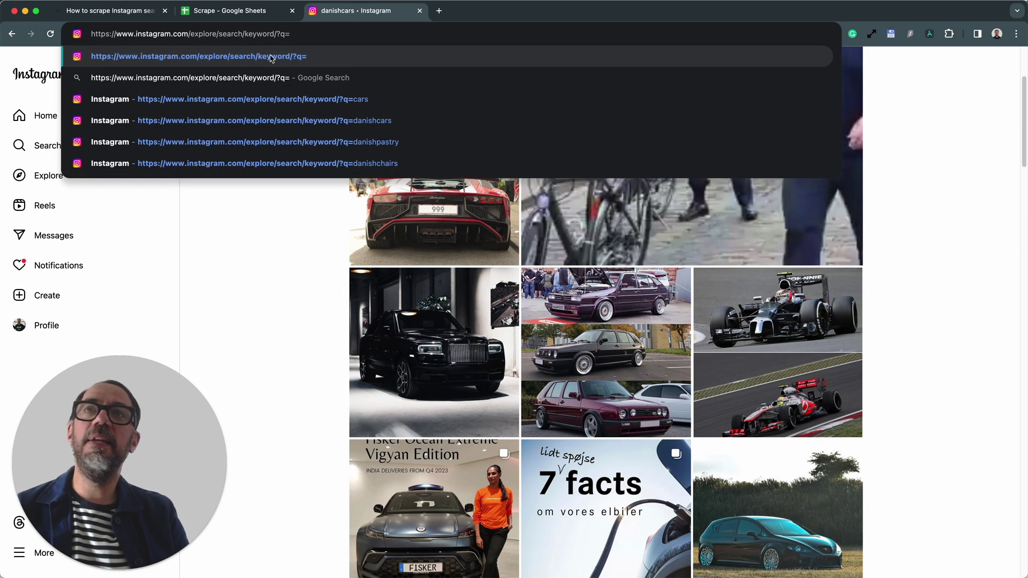
{"action": "type", "text": "danishpastry"}
{"action": "left_click", "coordinate": [271, 57]}
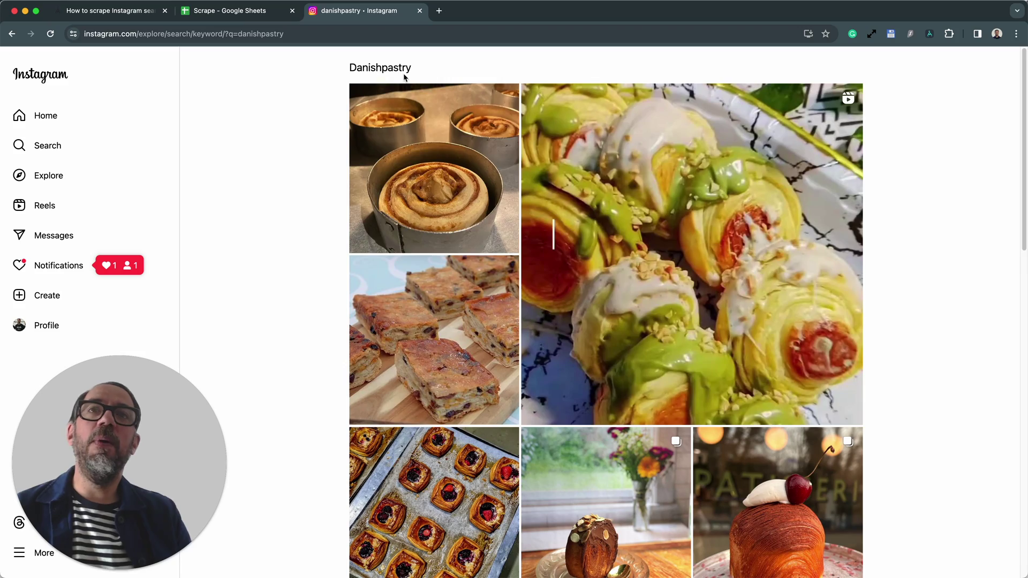
{"action": "scroll", "coordinate": [554, 336], "scroll_direction": "down", "scroll_amount": 10}
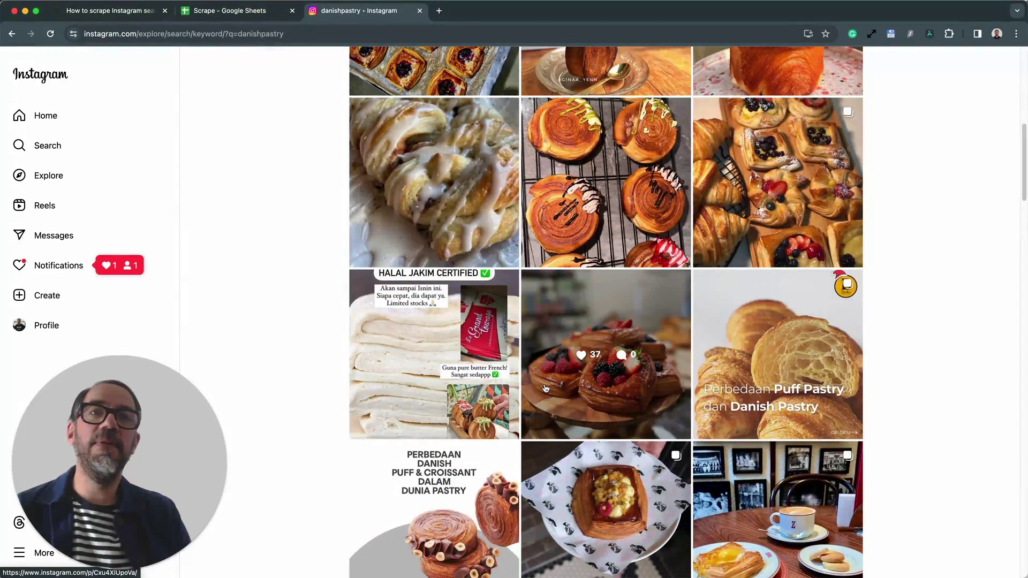
{"action": "scroll", "coordinate": [545, 388], "scroll_direction": "down", "scroll_amount": 3}
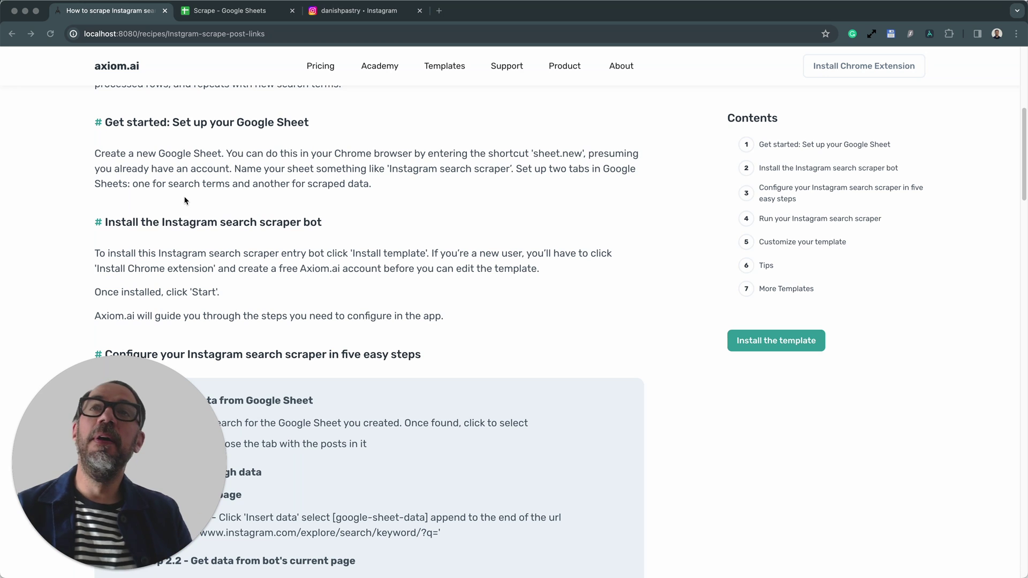
{"action": "left_click", "coordinate": [211, 13]}
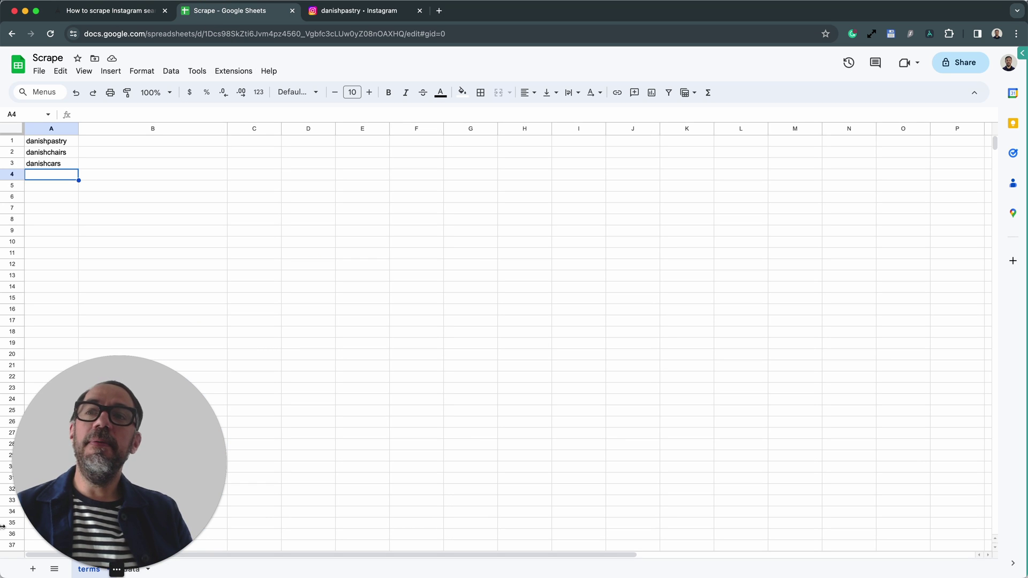
Check the empty data sheet, then return to the terms sheet's danishpastry and danishcars entries.
{"action": "left_click_drag", "start_coordinate": [117, 515], "coordinate": [112, 499]}
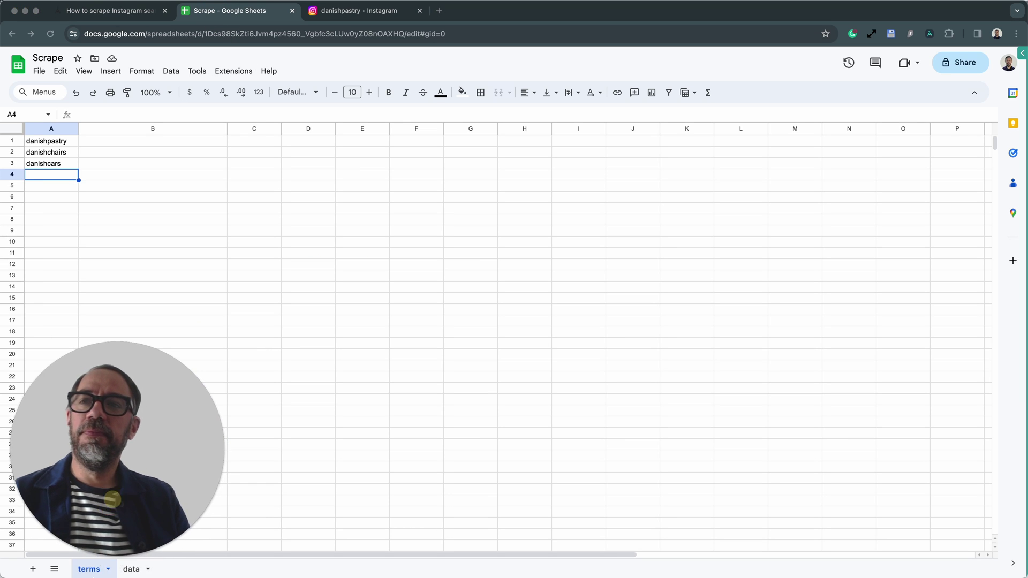
{"action": "left_click", "coordinate": [131, 569]}
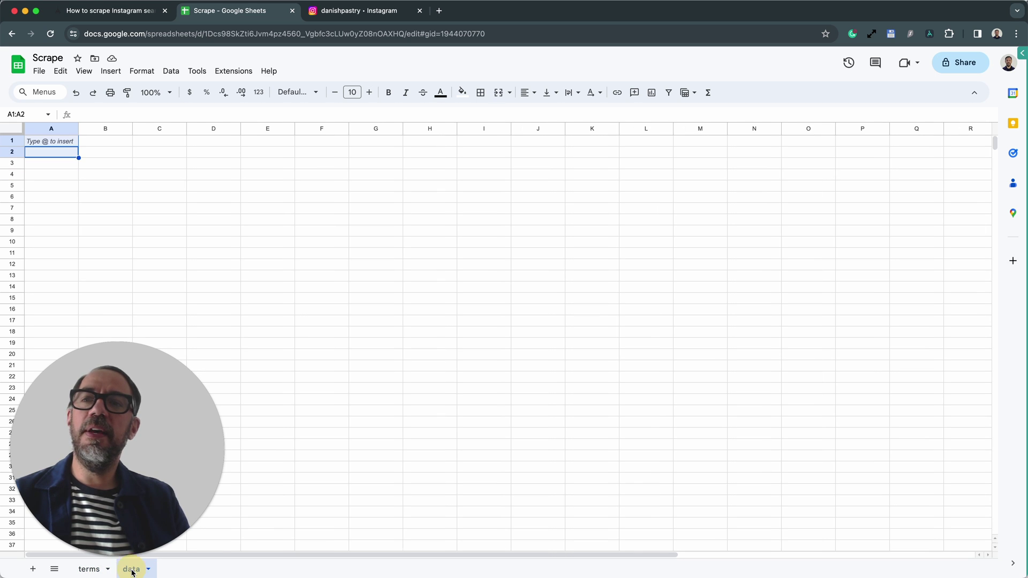
{"action": "left_click", "coordinate": [94, 570]}
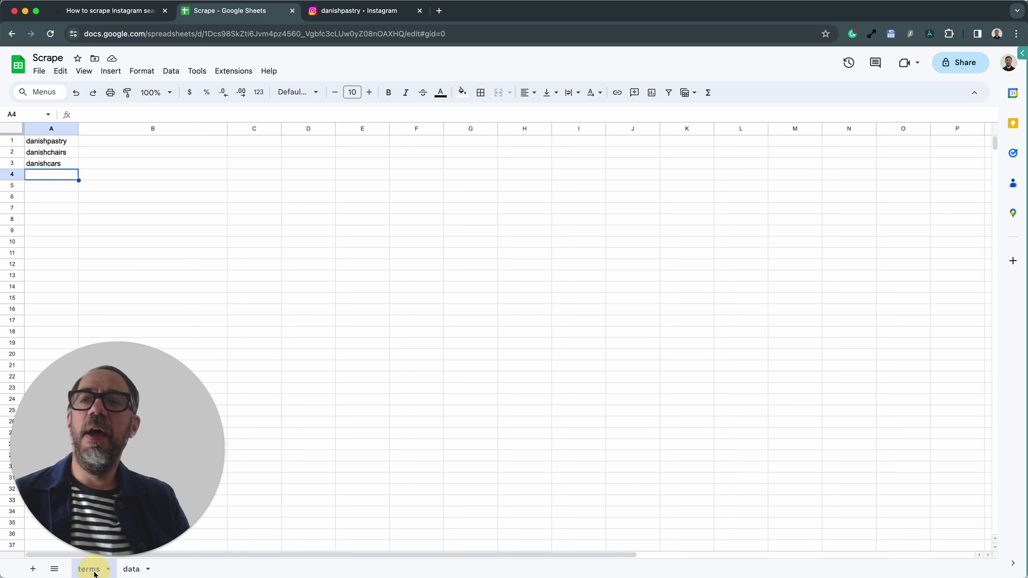
{"action": "left_click", "coordinate": [51, 165]}
{"action": "left_click", "coordinate": [46, 141]}
{"action": "left_click", "coordinate": [47, 163]}
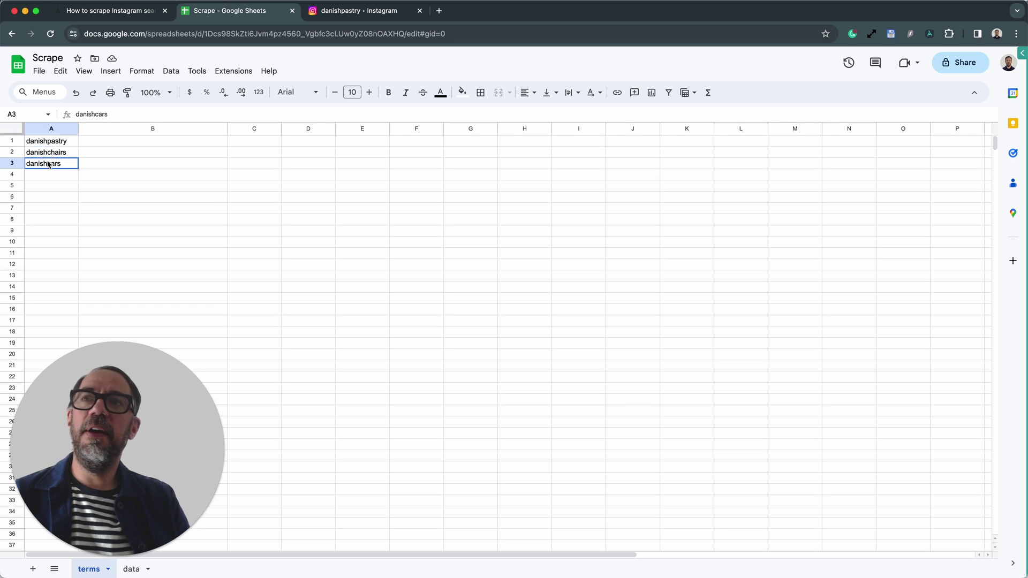
{"action": "left_click", "coordinate": [46, 143]}
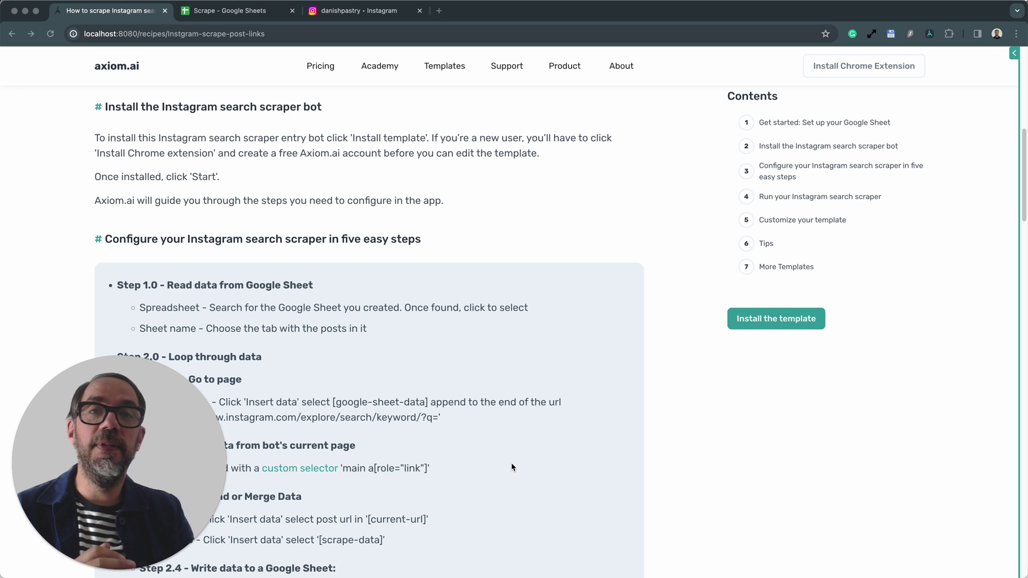
Read the recipe's five configuration steps, then open the Axiom.ai editor over the danishpastry results.
{"action": "scroll", "coordinate": [512, 467], "scroll_direction": "down", "scroll_amount": 3}
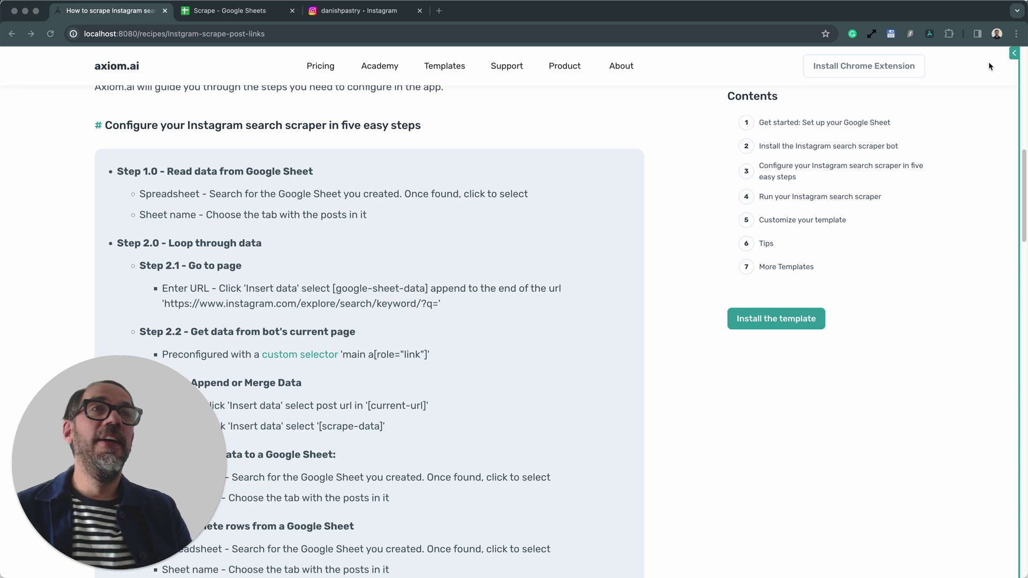
{"action": "left_click", "coordinate": [991, 82]}
{"action": "left_click", "coordinate": [407, 8]}
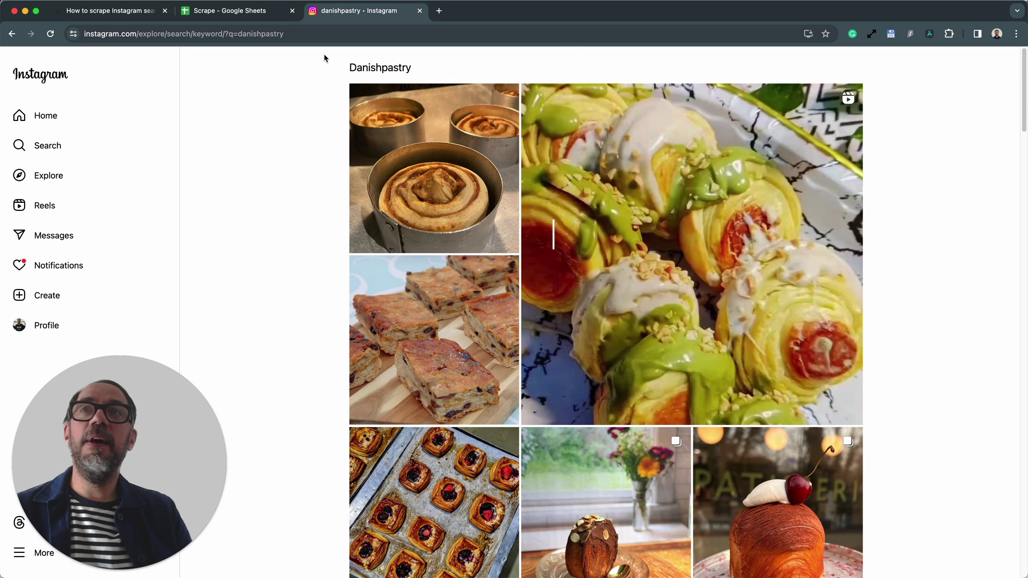
{"action": "left_click", "coordinate": [932, 42]}
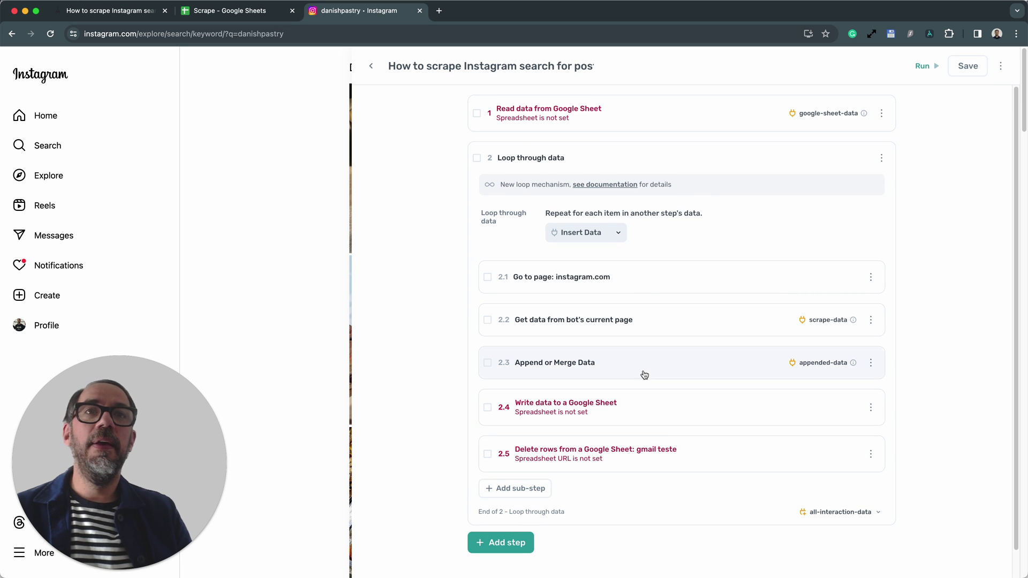
Point the Read data from Google Sheet step at the Scrape spreadsheet's terms sheet.
{"action": "scroll", "coordinate": [644, 375], "scroll_direction": "down", "scroll_amount": 1}
{"action": "scroll", "coordinate": [645, 376], "scroll_direction": "up", "scroll_amount": 1}
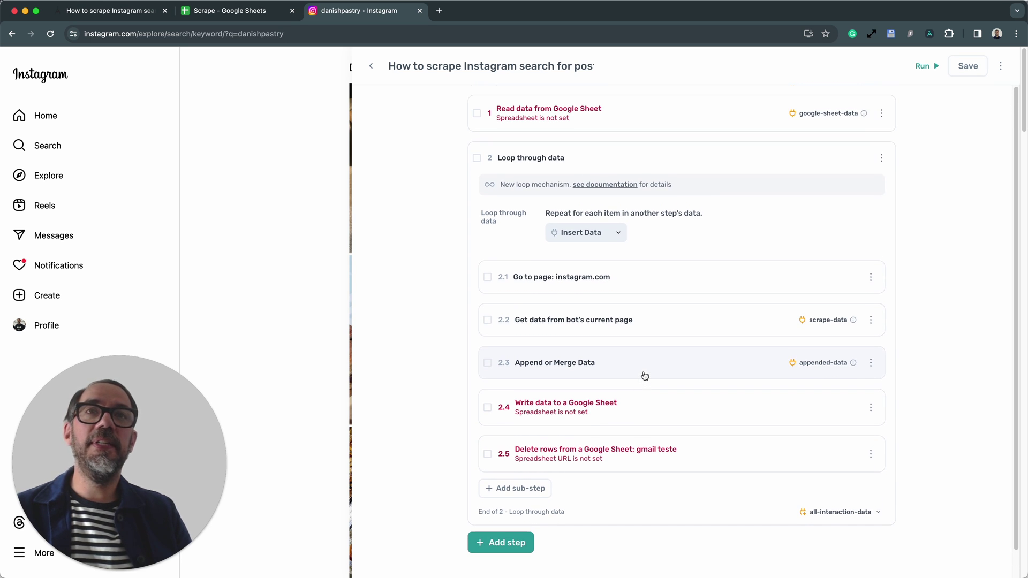
{"action": "left_click", "coordinate": [682, 105]}
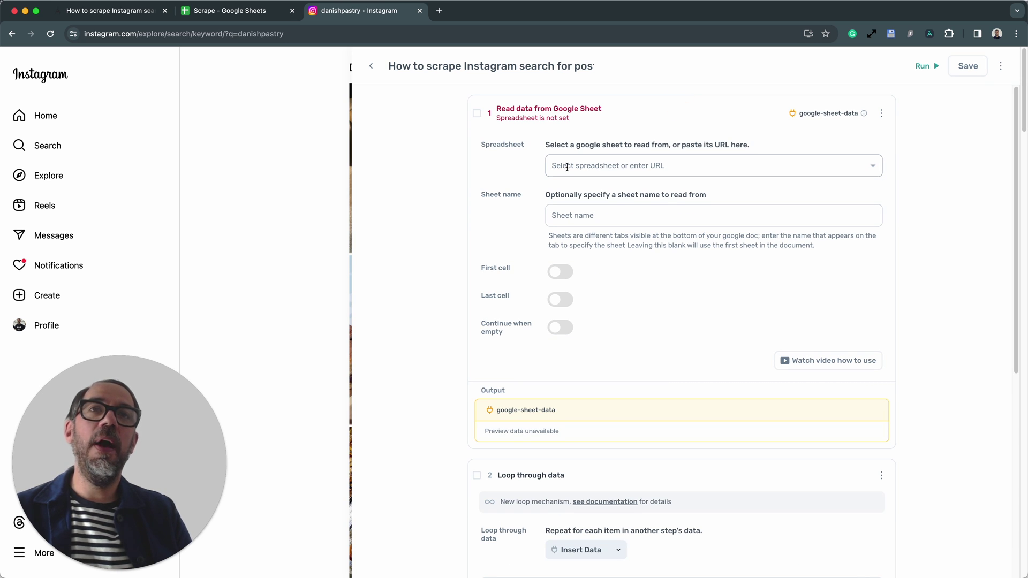
{"action": "left_click", "coordinate": [567, 167]}
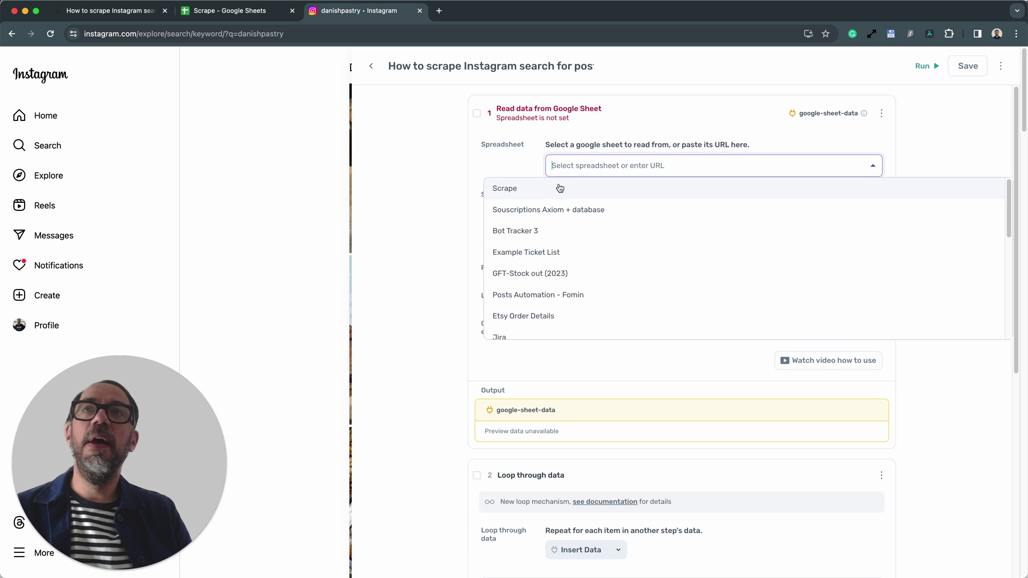
{"action": "left_click", "coordinate": [555, 189]}
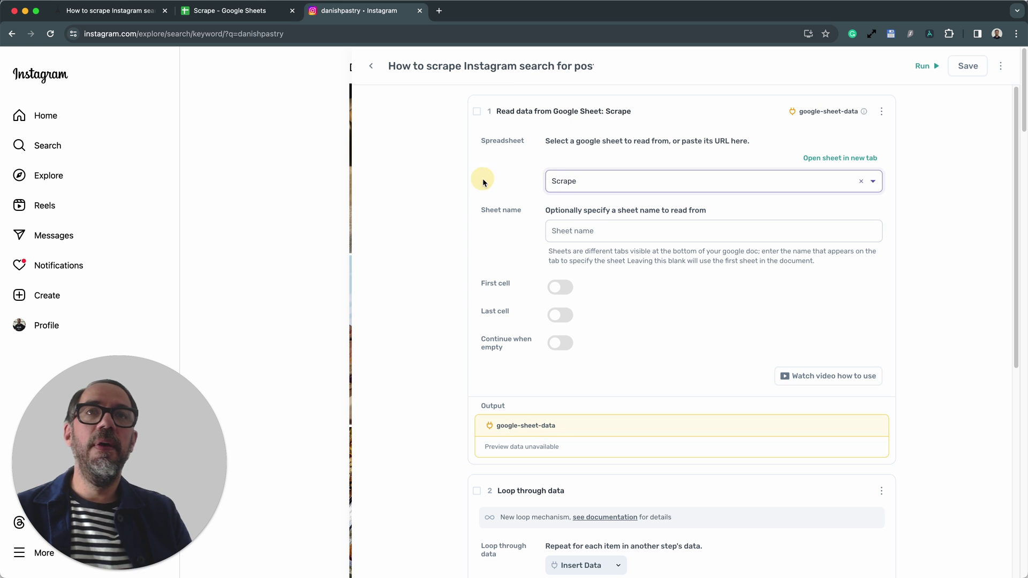
{"action": "scroll", "coordinate": [610, 273], "scroll_direction": "down", "scroll_amount": 3}
{"action": "scroll", "coordinate": [608, 270], "scroll_direction": "up", "scroll_amount": 2}
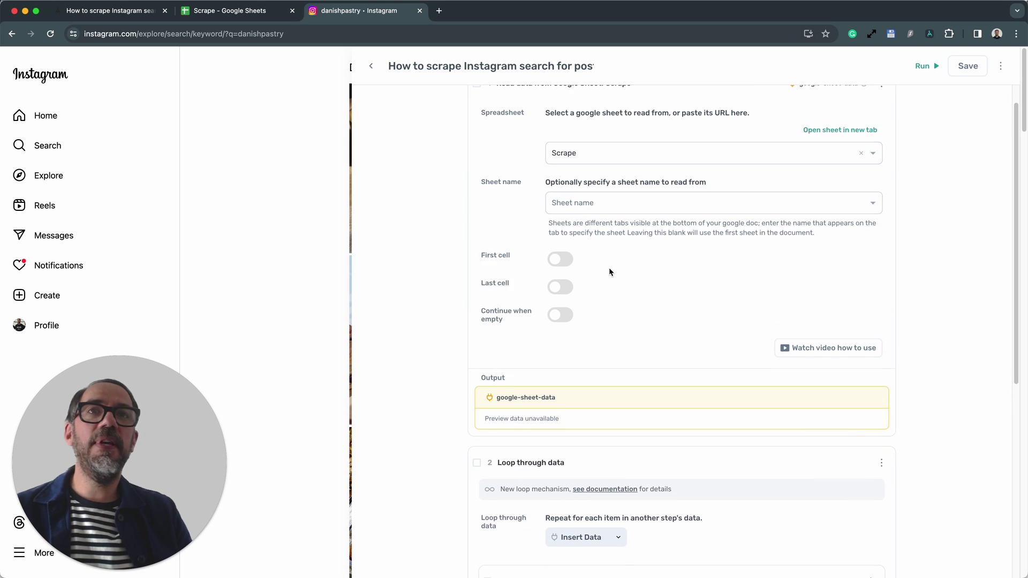
{"action": "left_click", "coordinate": [595, 218]}
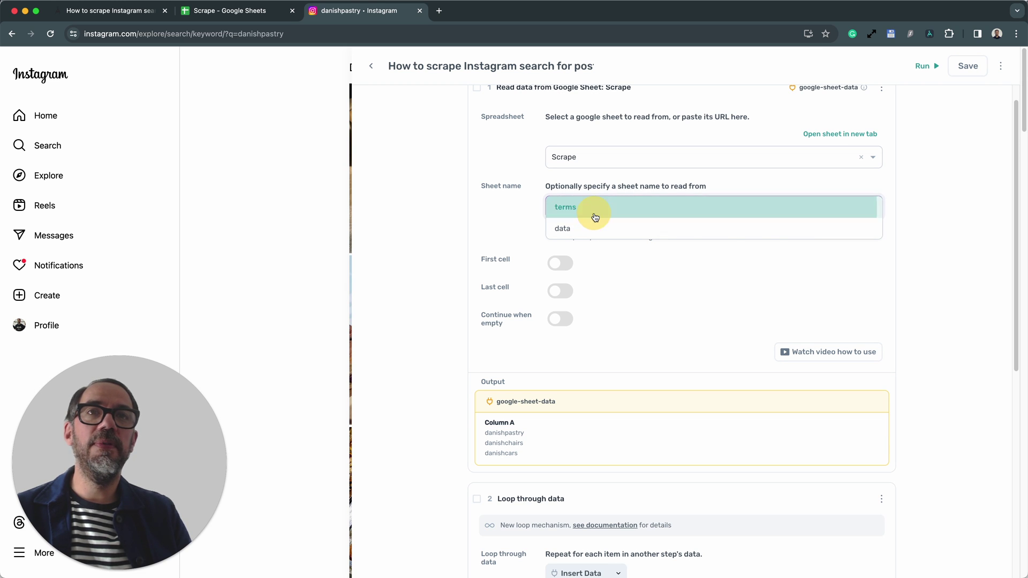
{"action": "left_click", "coordinate": [593, 213]}
{"action": "scroll", "coordinate": [646, 279], "scroll_direction": "down", "scroll_amount": 5}
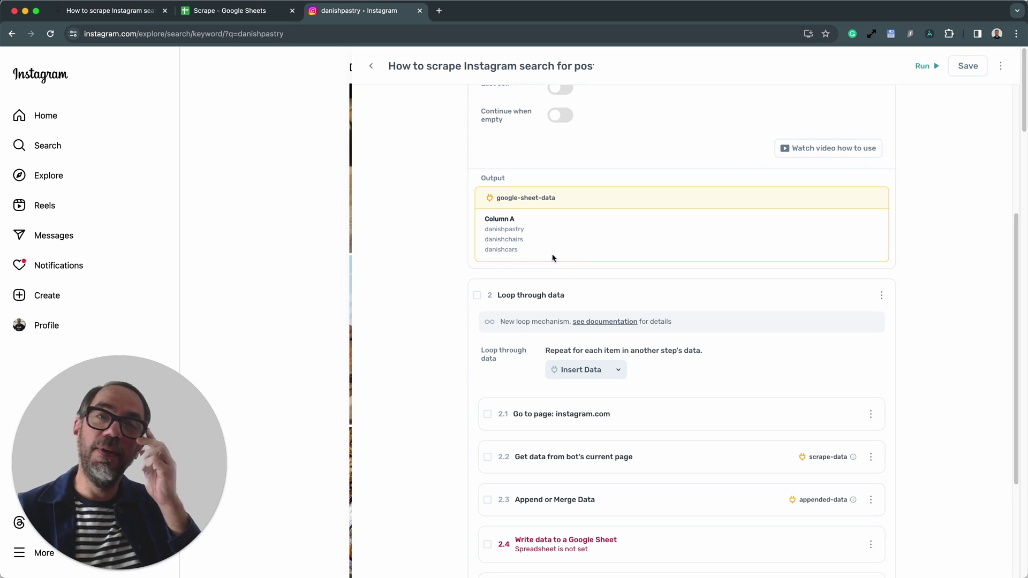
{"action": "scroll", "coordinate": [554, 258], "scroll_direction": "up", "scroll_amount": 5}
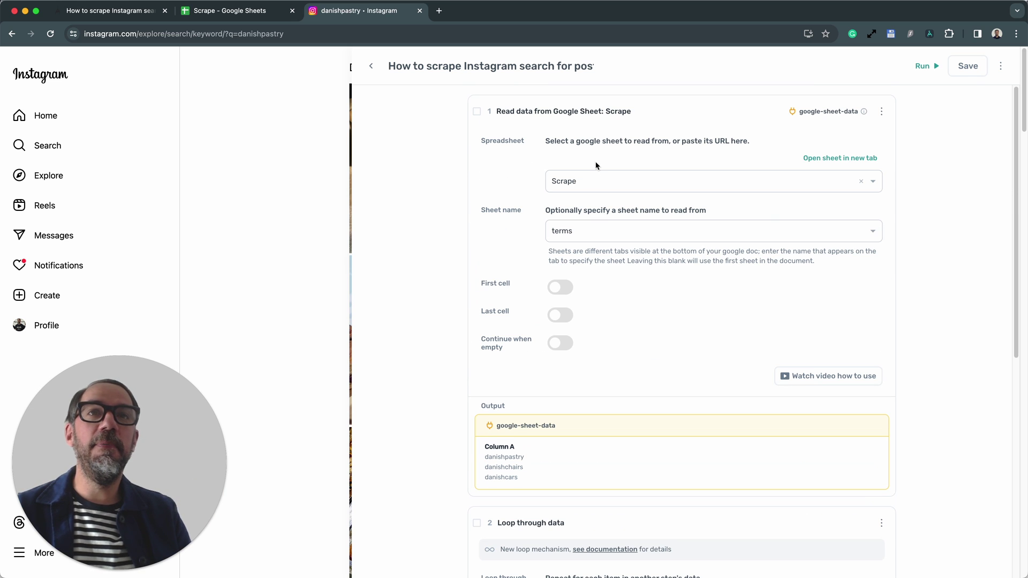
Collapse the Google Sheet step and expand the loop's Go to page step.
{"action": "left_click", "coordinate": [658, 109]}
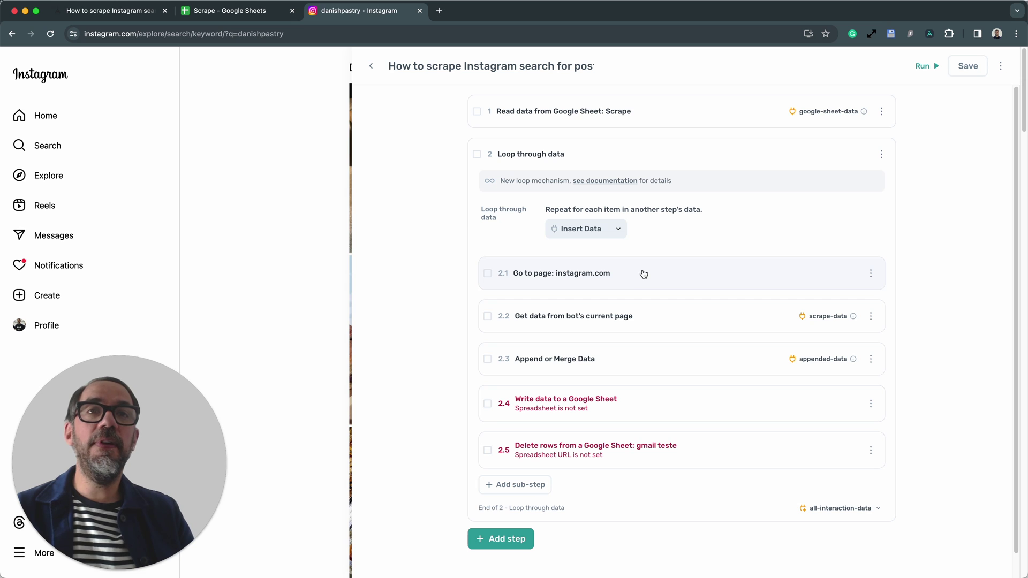
{"action": "left_click", "coordinate": [691, 285]}
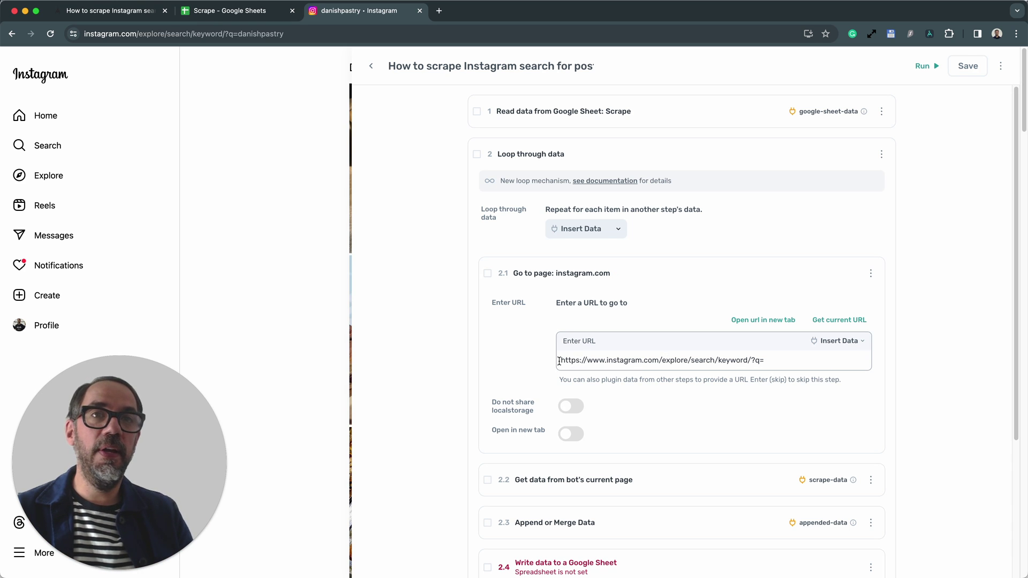
Append the [google-sheet-data] Column A token after ?q= in the Go to page URL.
{"action": "left_click_drag", "start_coordinate": [559, 362], "coordinate": [786, 361]}
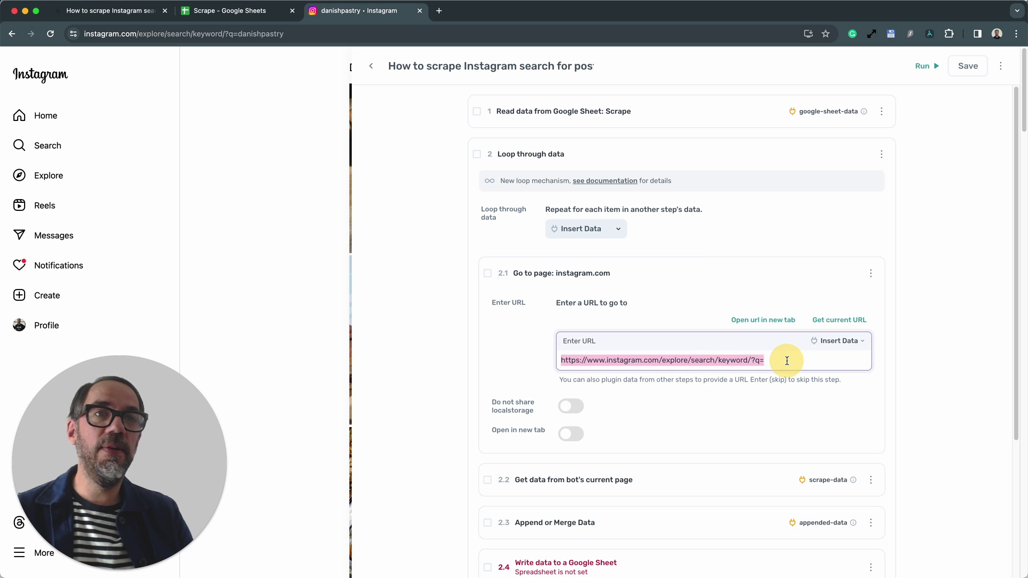
{"action": "left_click", "coordinate": [771, 362]}
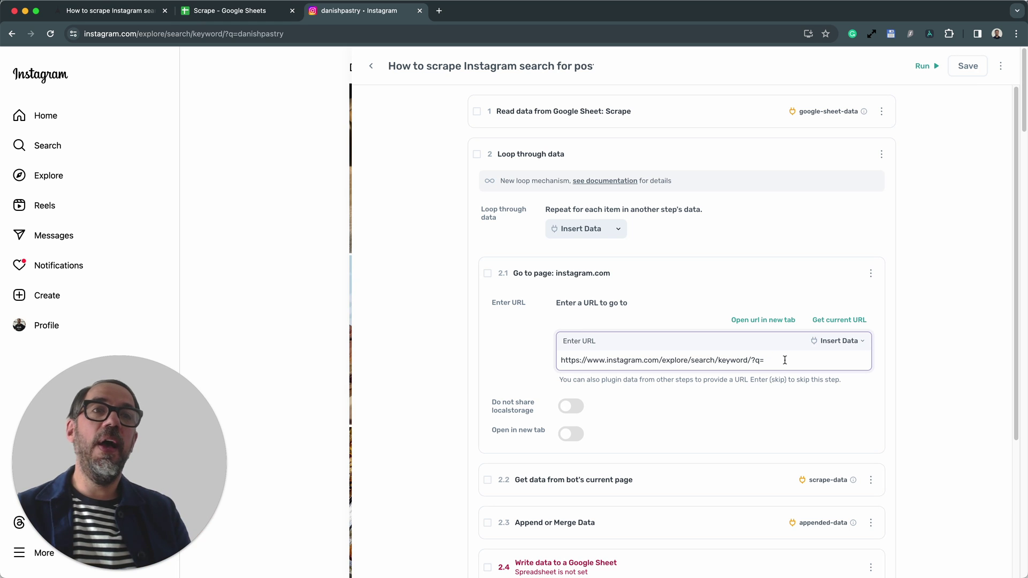
{"action": "left_click", "coordinate": [863, 341]}
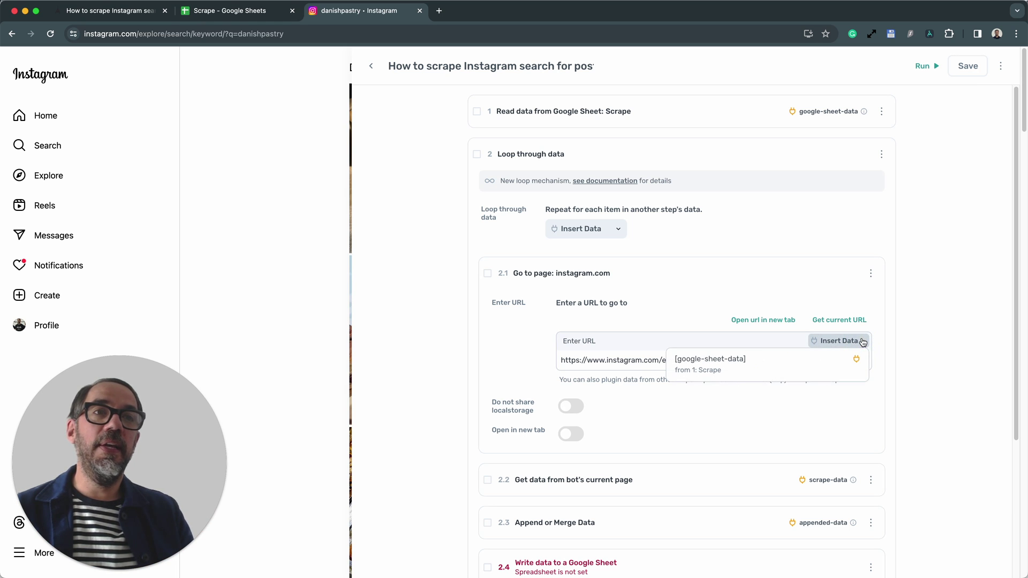
{"action": "left_click", "coordinate": [811, 357]}
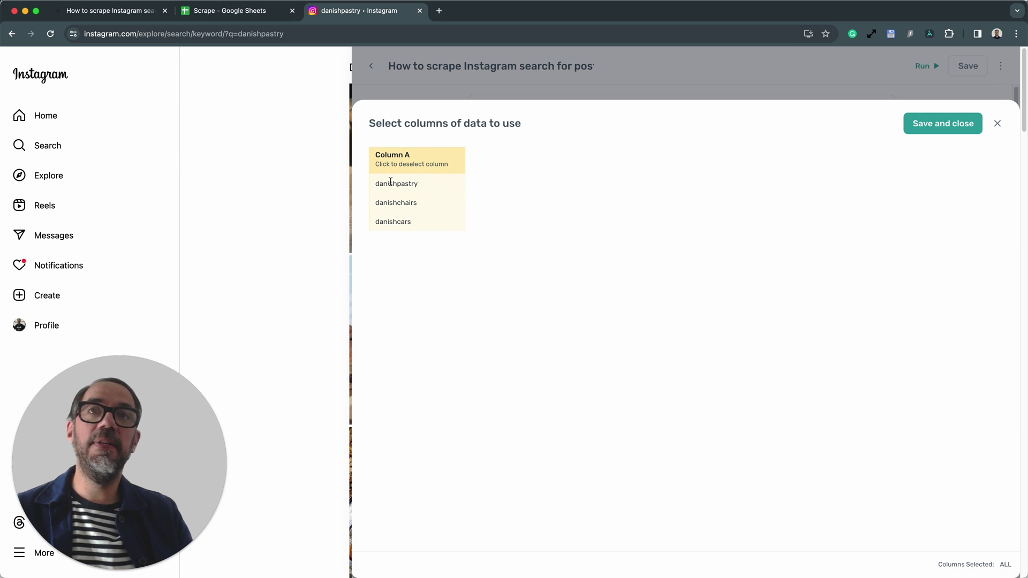
{"action": "left_click", "coordinate": [924, 129]}
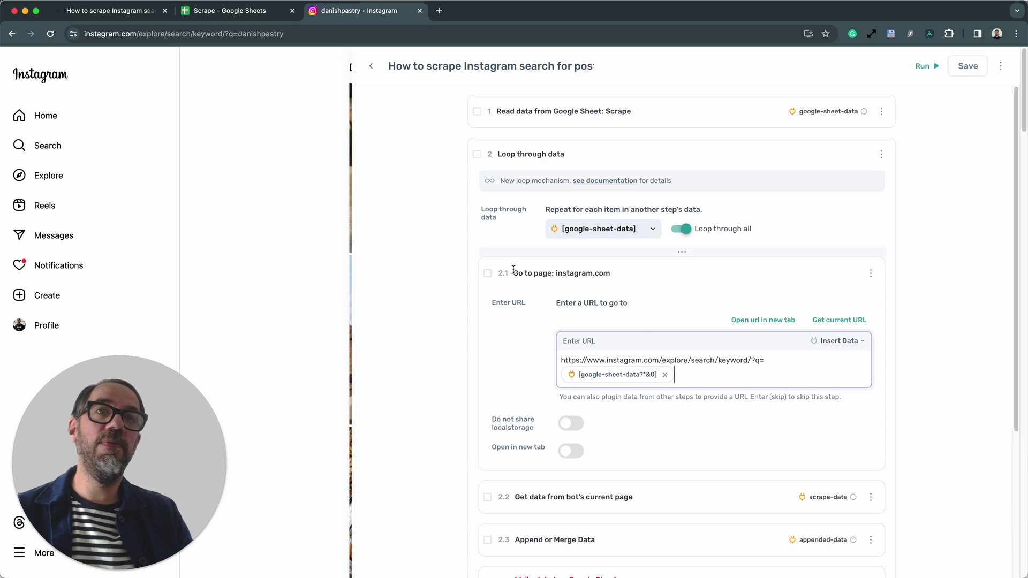
{"action": "left_click", "coordinate": [617, 386]}
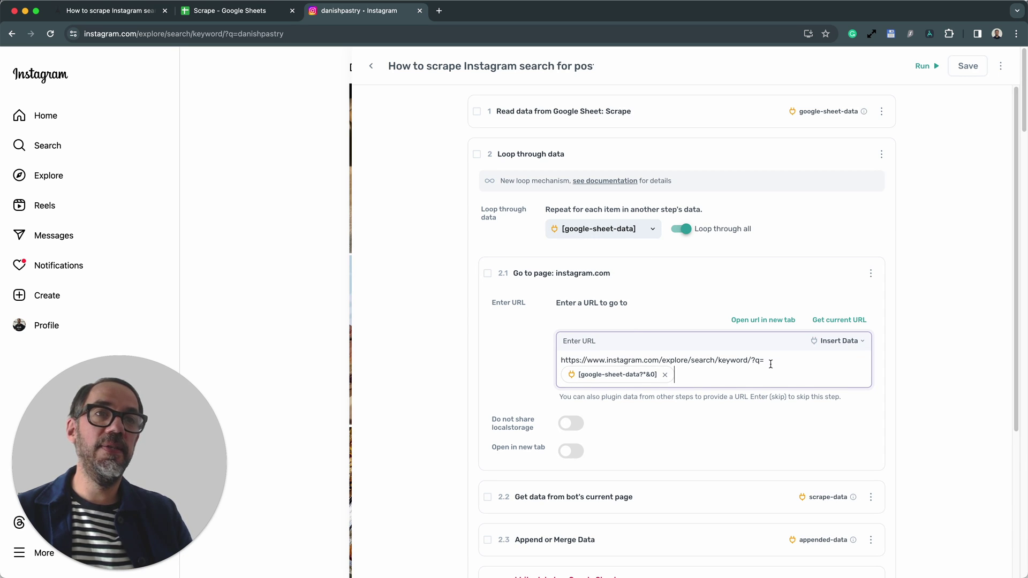
Collapse the Go to page step and expand the Get data from bot's current page step.
{"action": "scroll", "coordinate": [682, 420], "scroll_direction": "down", "scroll_amount": 1}
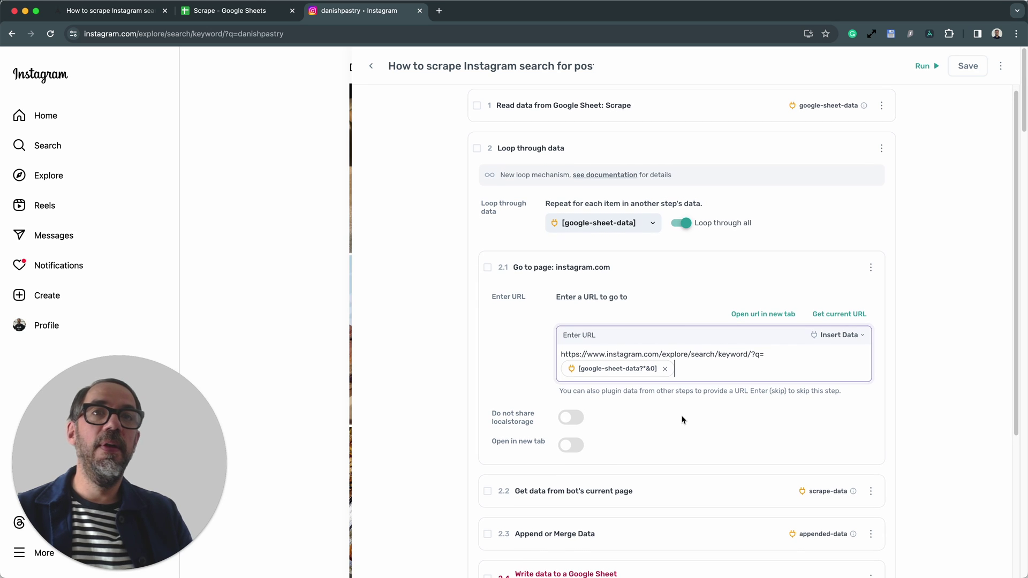
{"action": "left_click", "coordinate": [687, 264]}
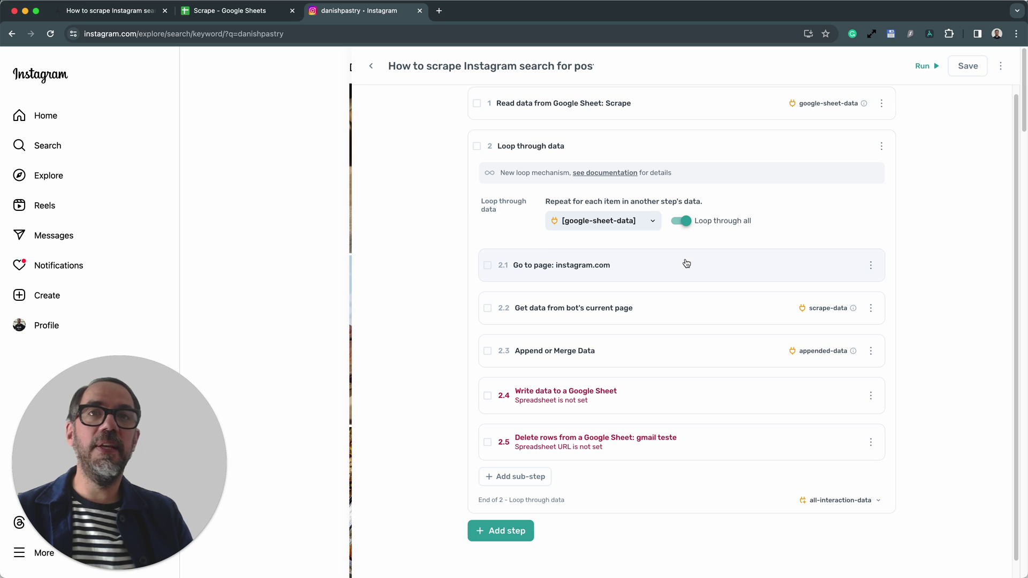
{"action": "left_click", "coordinate": [689, 318]}
{"action": "scroll", "coordinate": [687, 320], "scroll_direction": "down", "scroll_amount": 1}
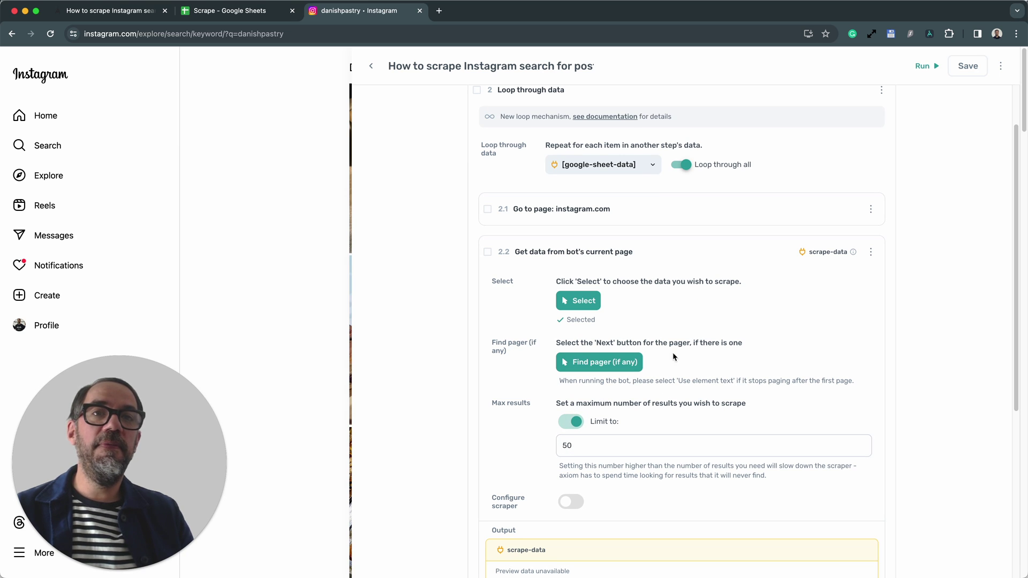
Collapse the scraping step and open step 2.3 Append or Merge Data.
{"action": "left_click", "coordinate": [688, 250]}
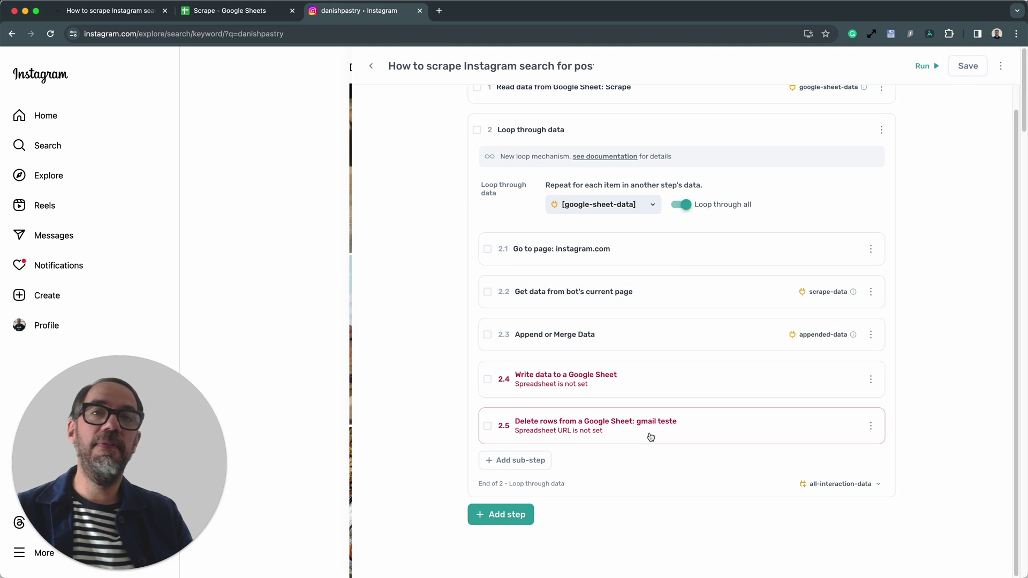
{"action": "left_click", "coordinate": [631, 346]}
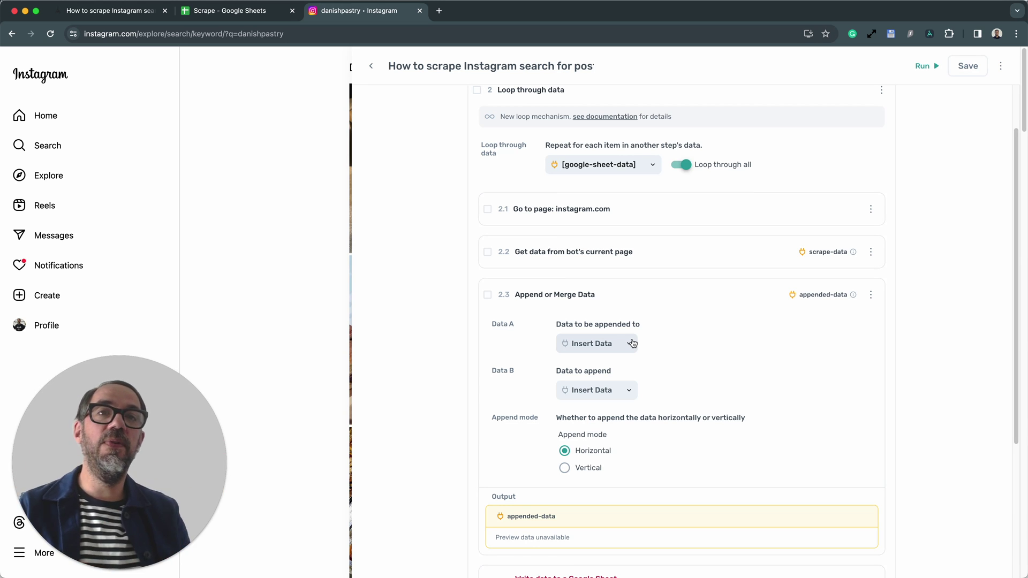
Set Data A to [google-sheet-data] Column A and Data B to [scrape-data].
{"action": "scroll", "coordinate": [632, 343], "scroll_direction": "down", "scroll_amount": 2}
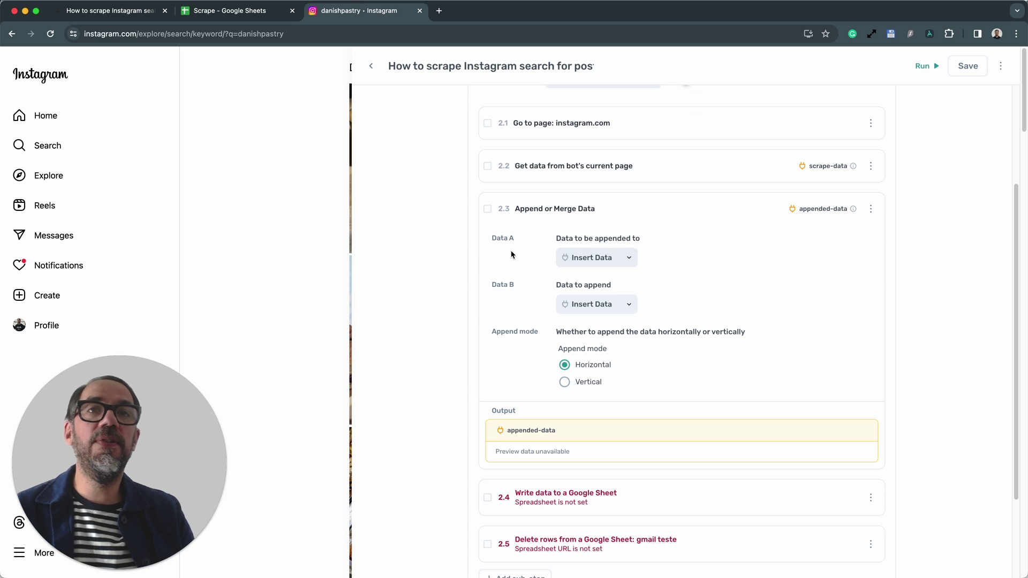
{"action": "left_click", "coordinate": [603, 261]}
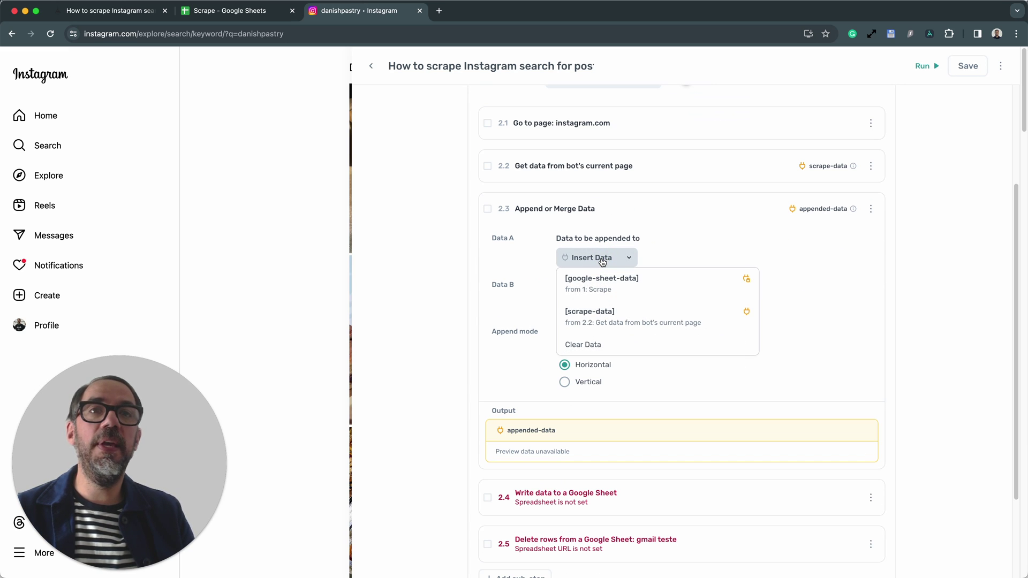
{"action": "left_click", "coordinate": [597, 282]}
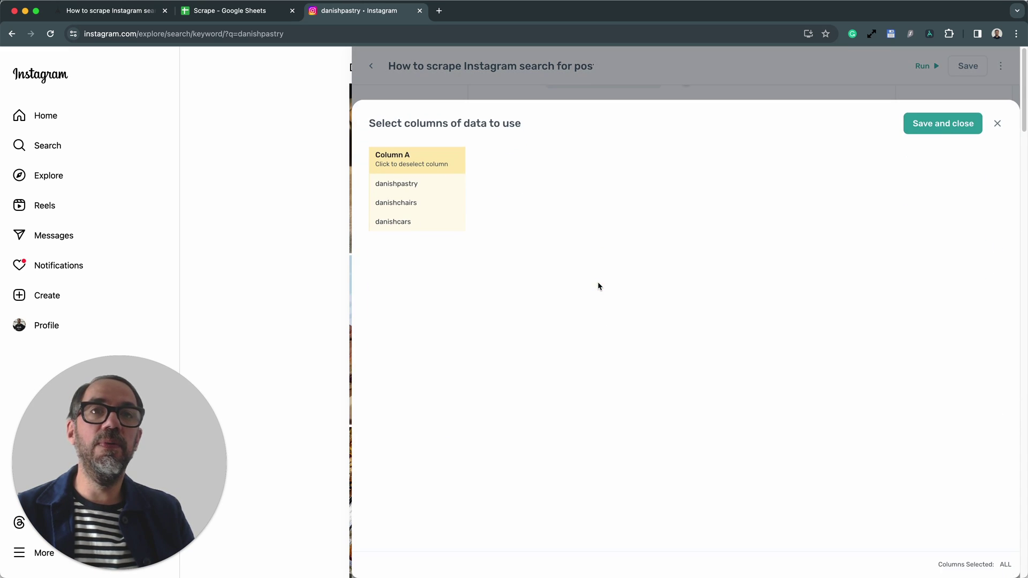
{"action": "left_click", "coordinate": [915, 134]}
{"action": "left_click", "coordinate": [572, 306]}
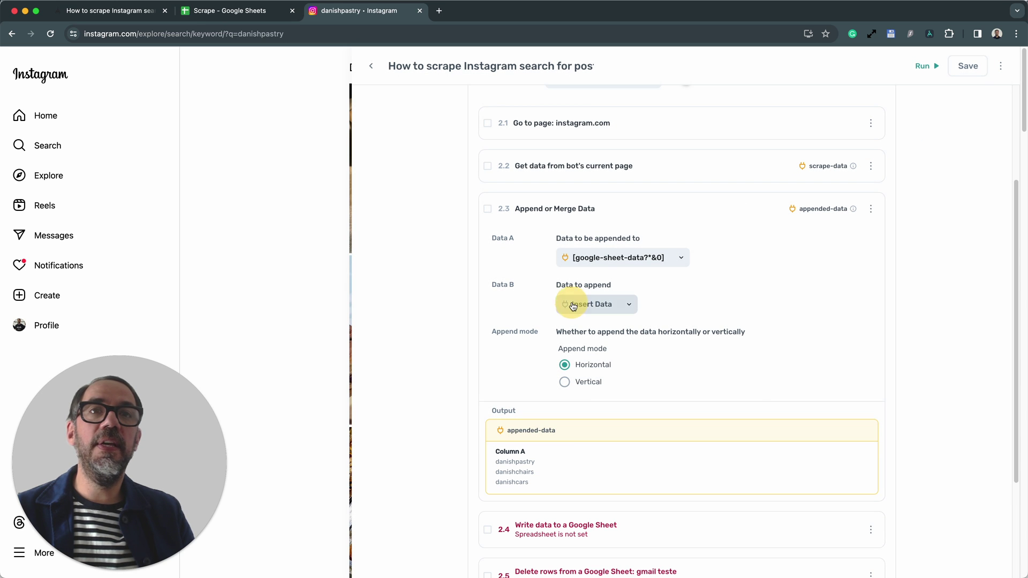
{"action": "left_click", "coordinate": [587, 359]}
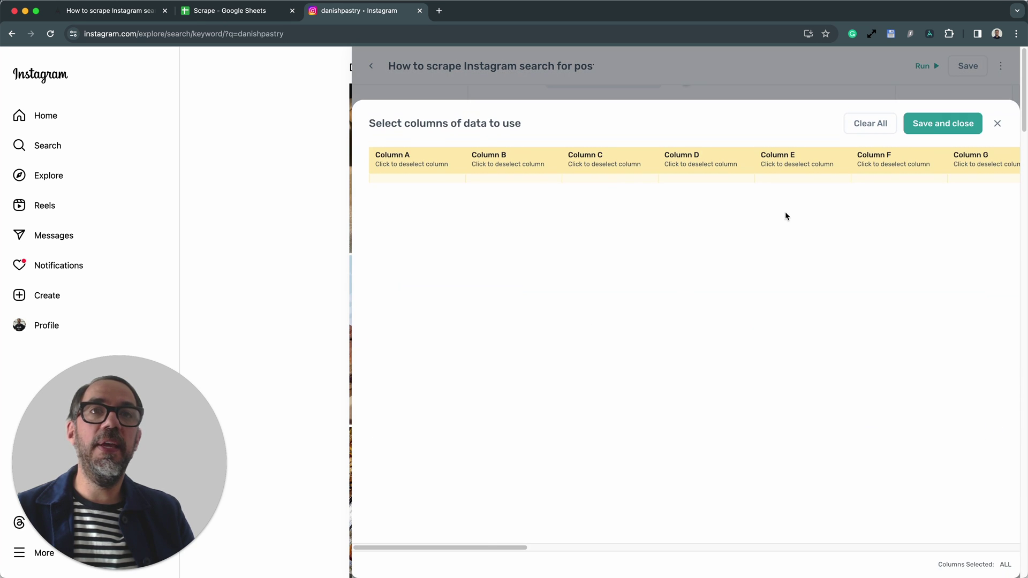
{"action": "left_click", "coordinate": [938, 124]}
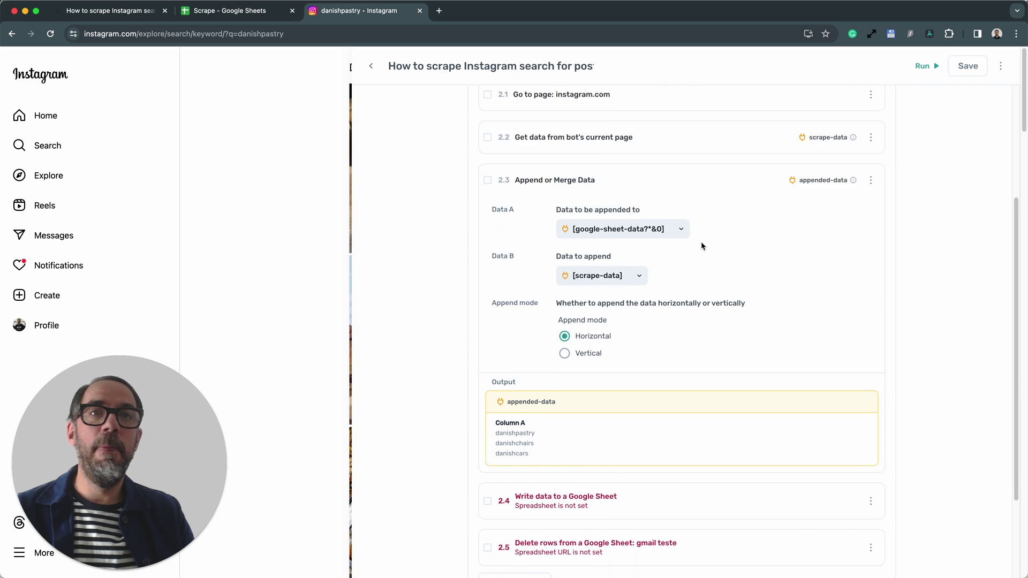
Collapse the Append or Merge Data step and open the Write data to a Google Sheet step.
{"action": "scroll", "coordinate": [702, 243], "scroll_direction": "down", "scroll_amount": 2}
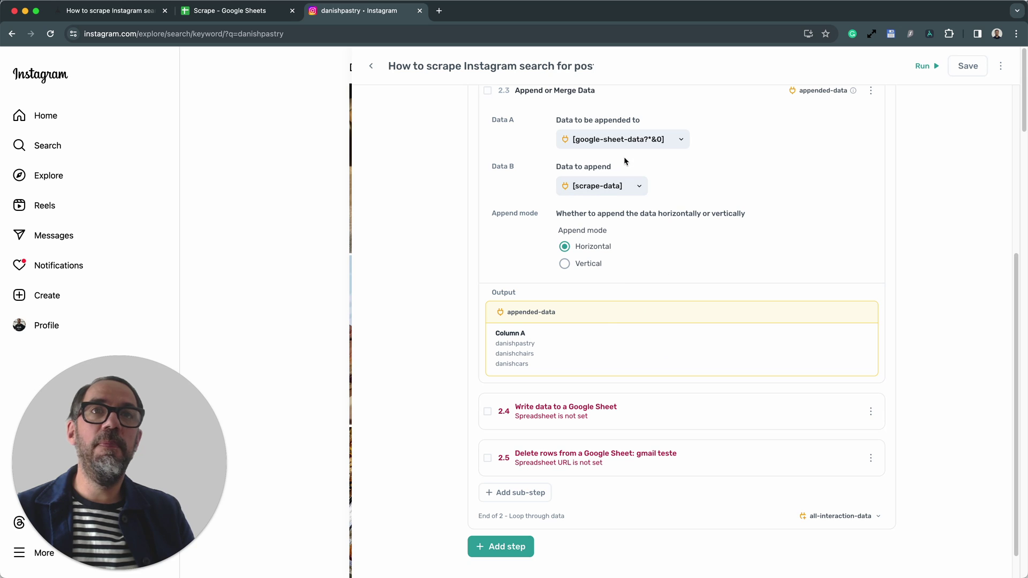
{"action": "scroll", "coordinate": [555, 227], "scroll_direction": "up", "scroll_amount": 1}
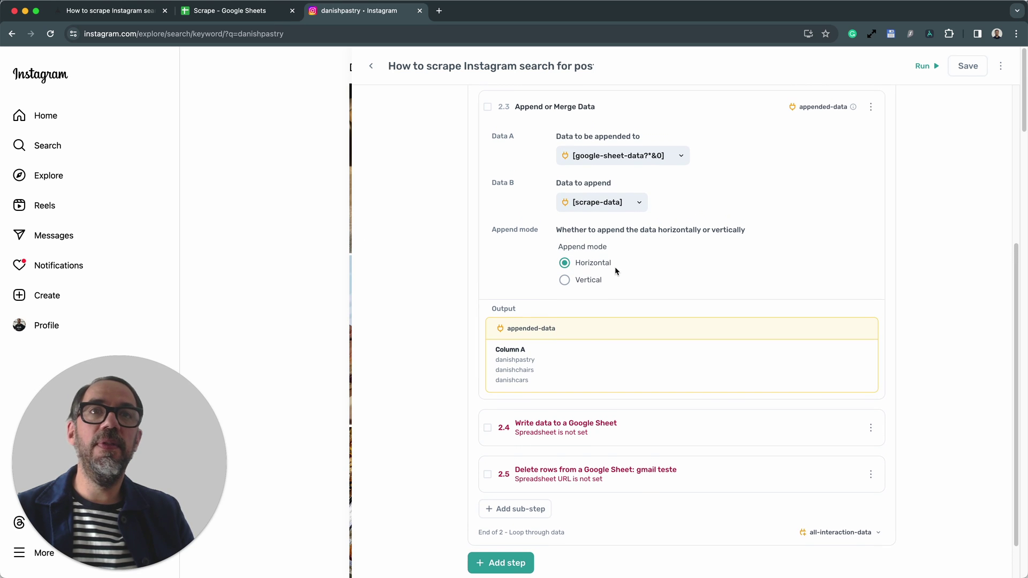
{"action": "scroll", "coordinate": [614, 267], "scroll_direction": "up", "scroll_amount": 1}
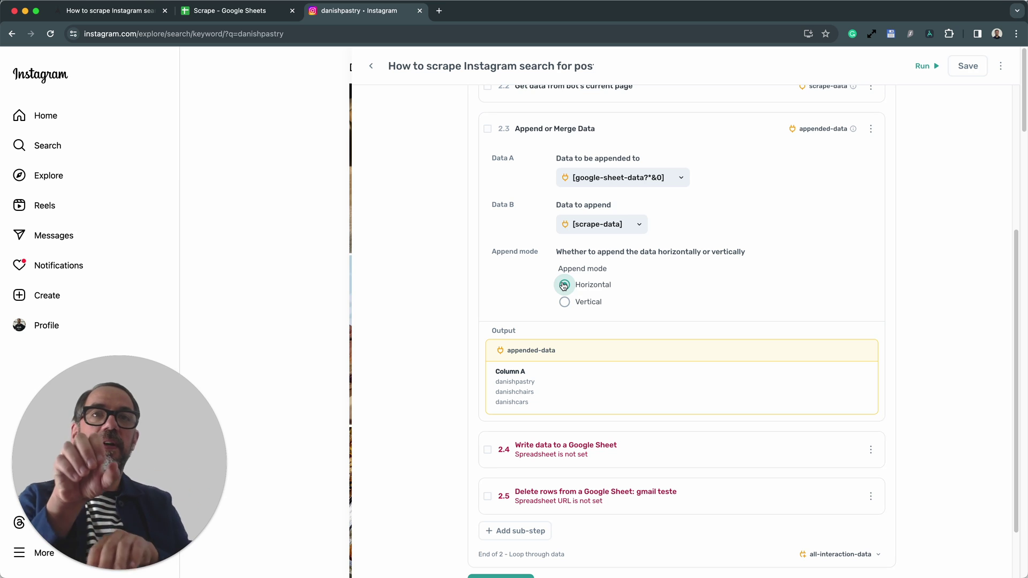
{"action": "scroll", "coordinate": [645, 304], "scroll_direction": "up", "scroll_amount": 1}
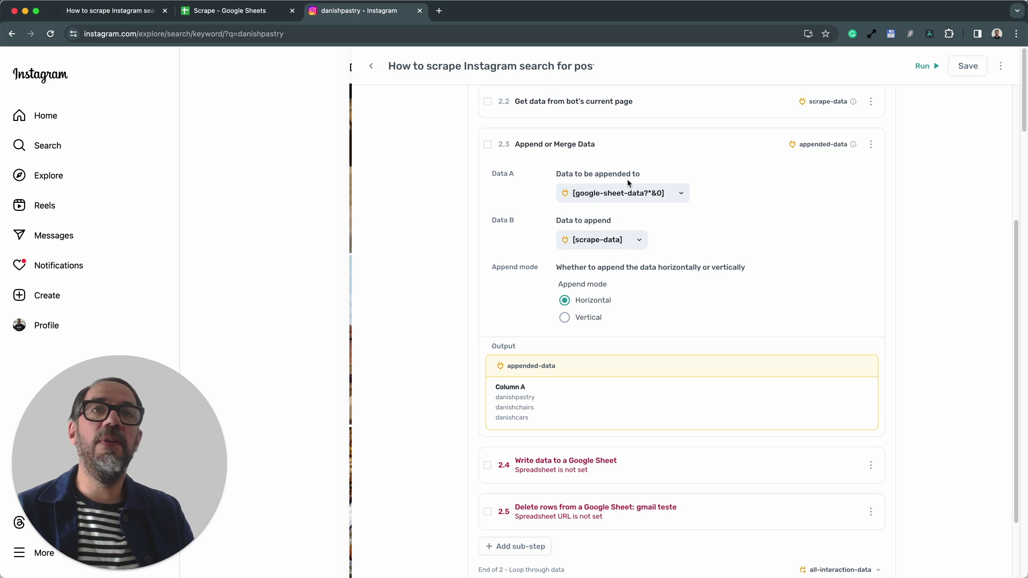
{"action": "left_click", "coordinate": [683, 144]}
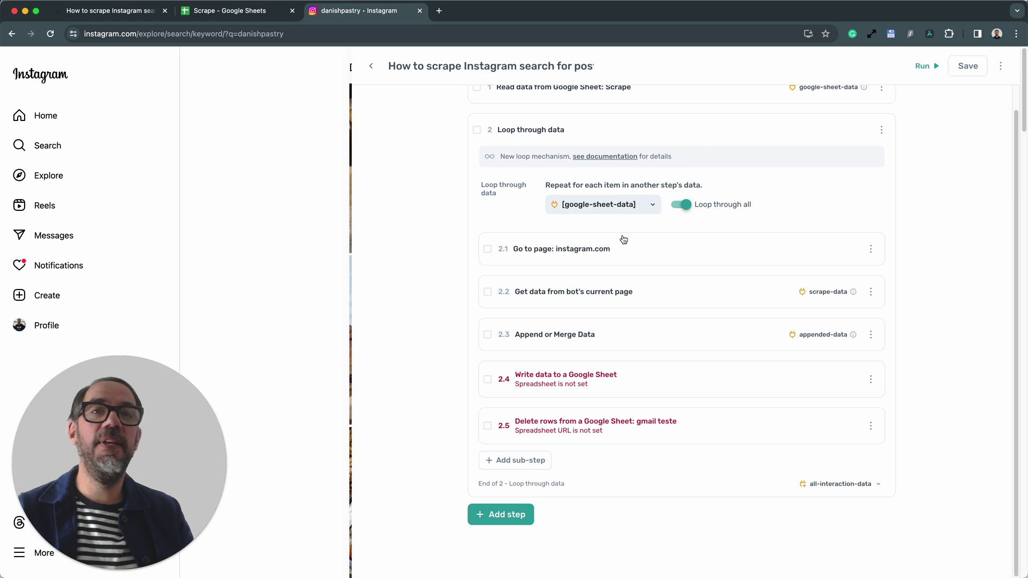
{"action": "left_click", "coordinate": [694, 373]}
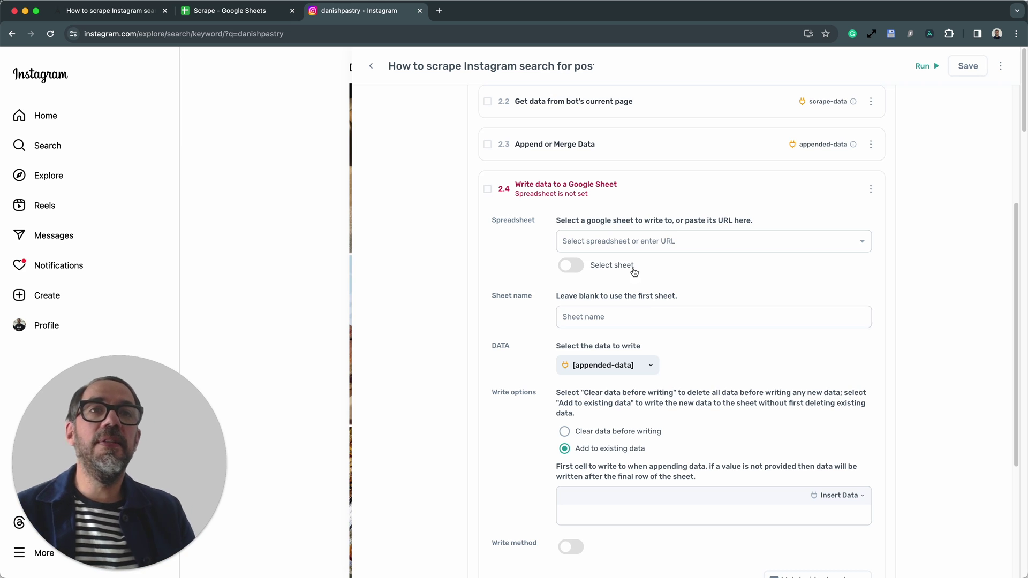
Target the write step at the Scrape spreadsheet's data sheet.
{"action": "left_click", "coordinate": [665, 240]}
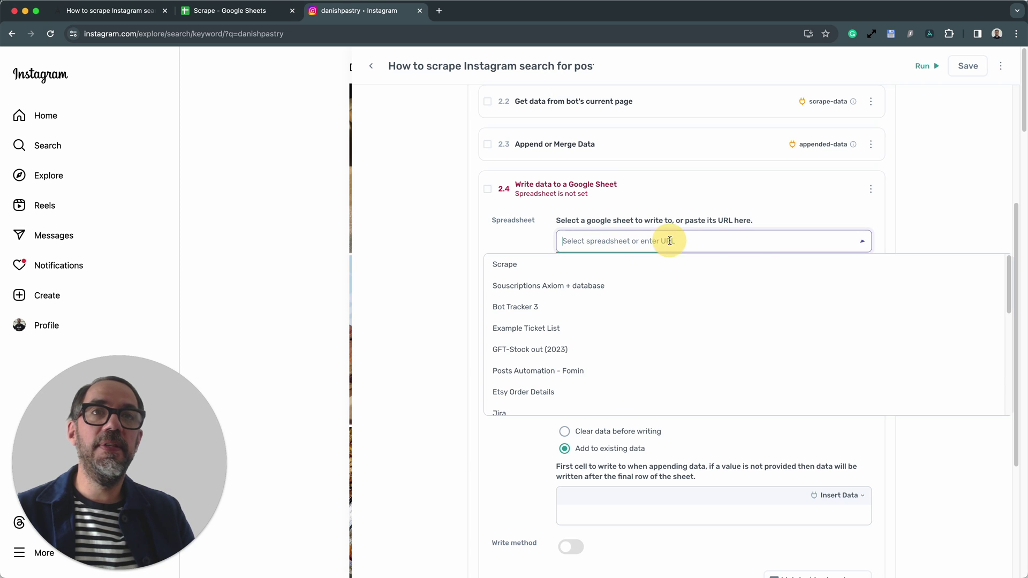
{"action": "left_click", "coordinate": [516, 262]}
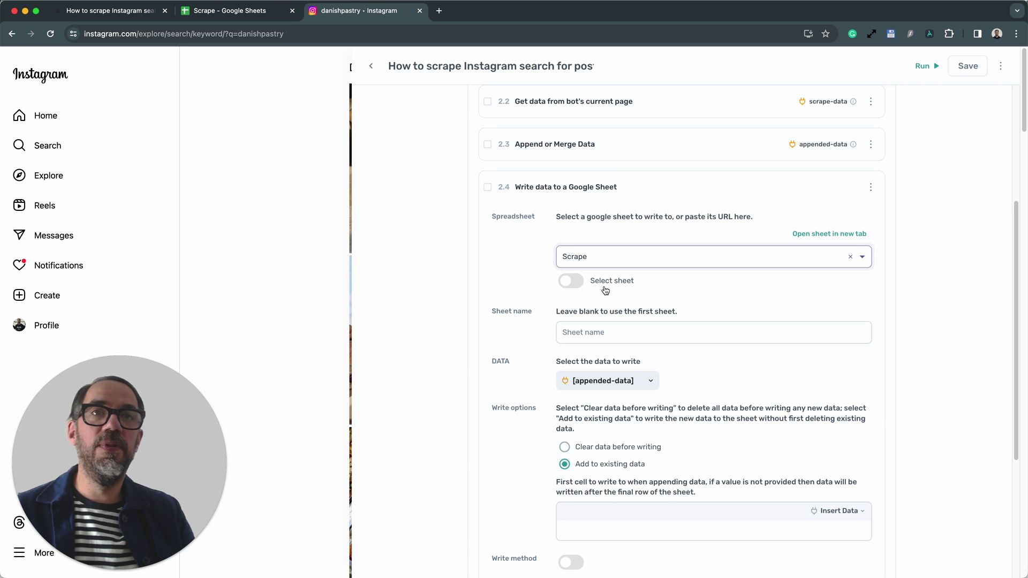
{"action": "left_click", "coordinate": [660, 344]}
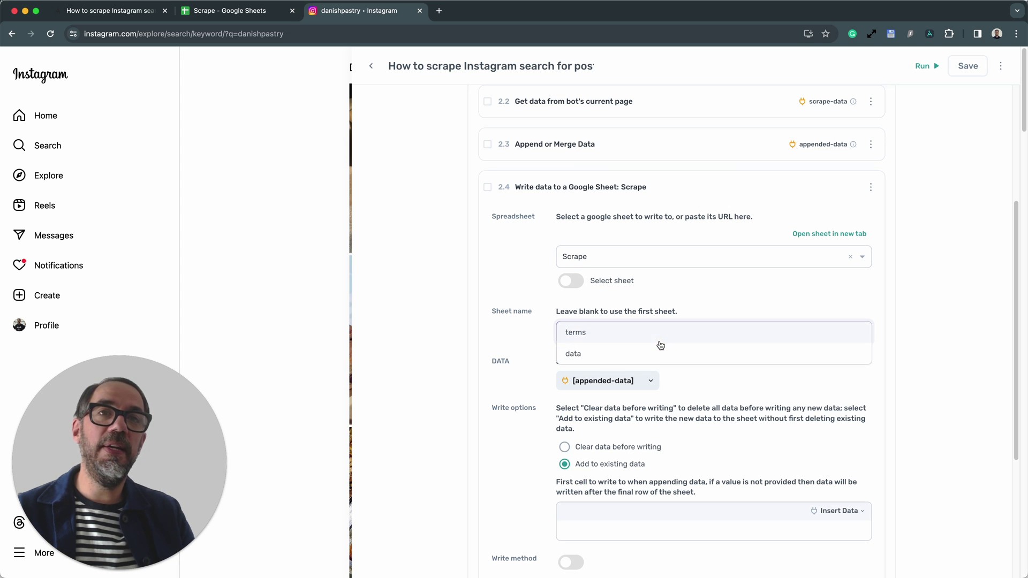
{"action": "left_click", "coordinate": [657, 357]}
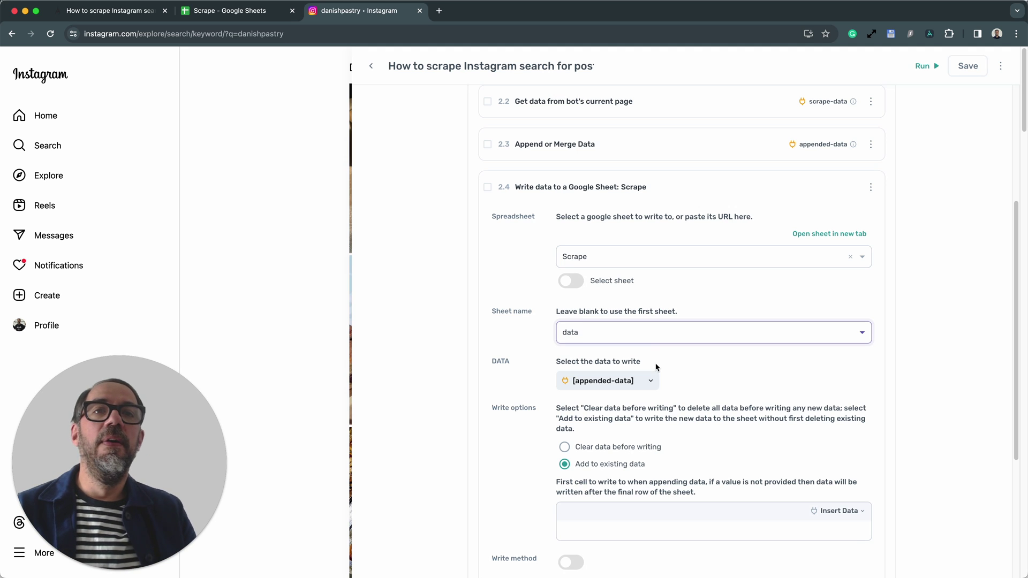
Choose [appended-data] as the data to write, then collapse step 2.4.
{"action": "scroll", "coordinate": [657, 364], "scroll_direction": "down", "scroll_amount": 2}
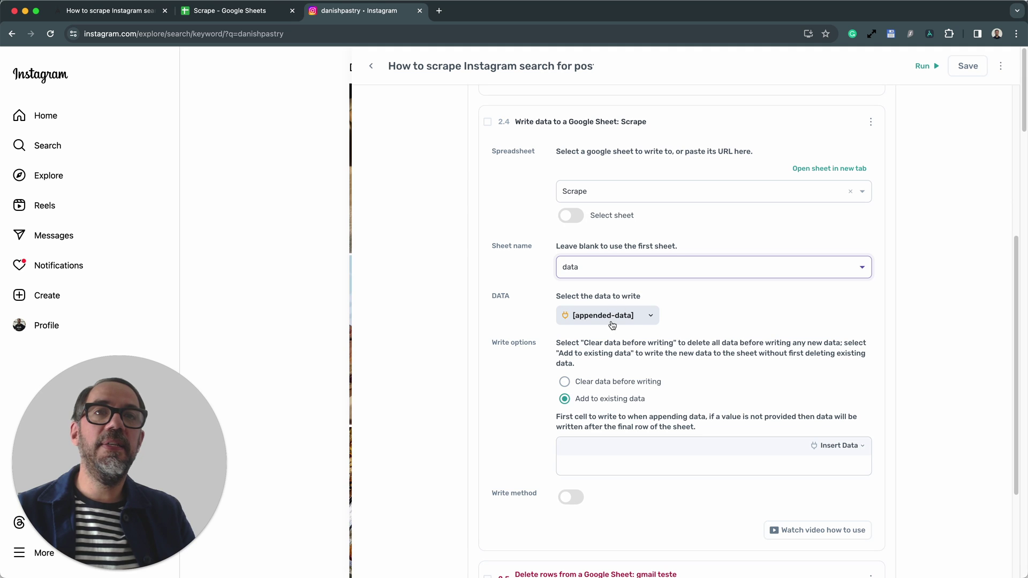
{"action": "left_click", "coordinate": [611, 321]}
{"action": "left_click", "coordinate": [618, 404]}
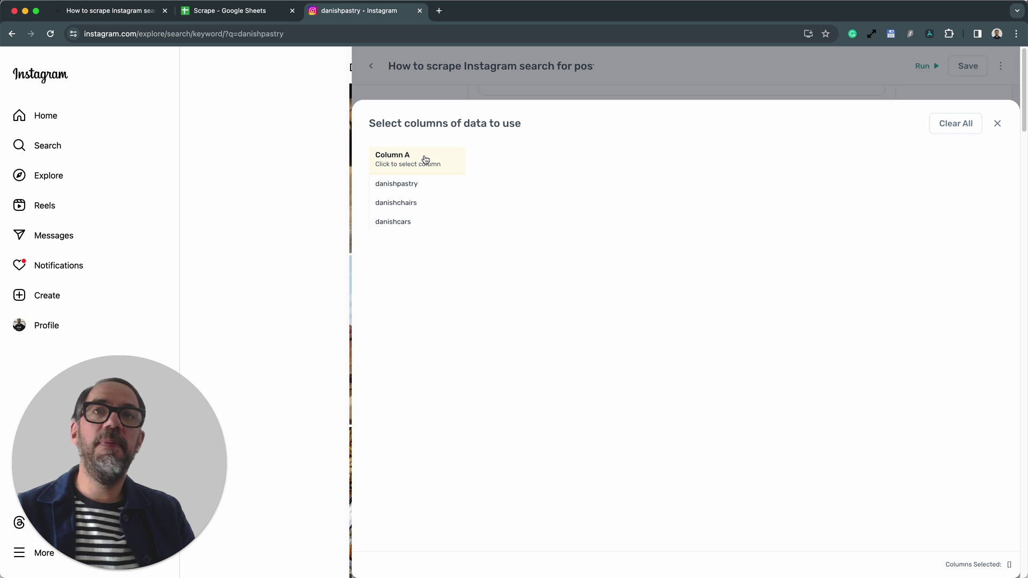
{"action": "left_click", "coordinate": [996, 123]}
{"action": "scroll", "coordinate": [619, 329], "scroll_direction": "up", "scroll_amount": 1}
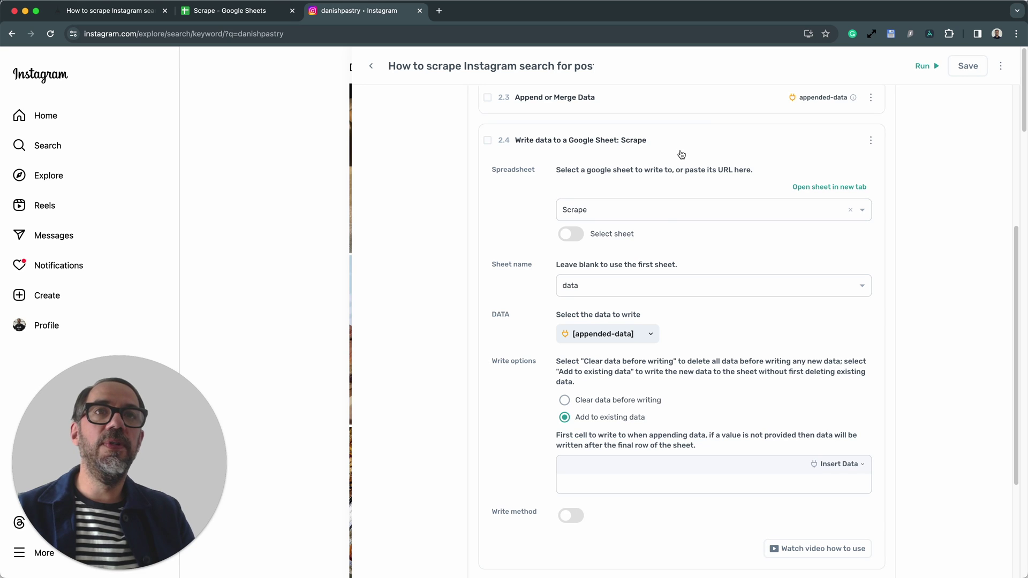
{"action": "scroll", "coordinate": [623, 367], "scroll_direction": "down", "scroll_amount": 3}
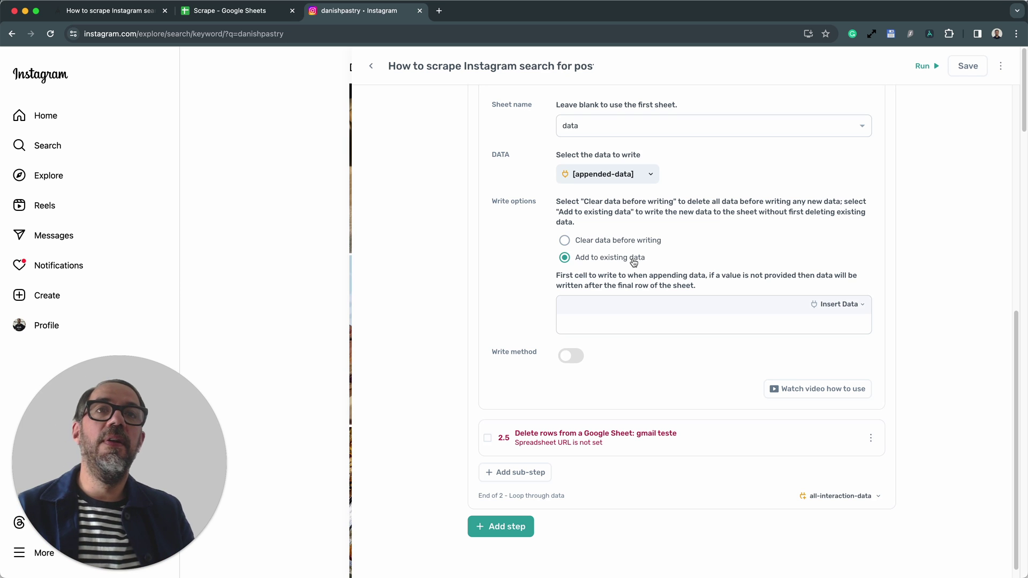
{"action": "scroll", "coordinate": [622, 293], "scroll_direction": "up", "scroll_amount": 1}
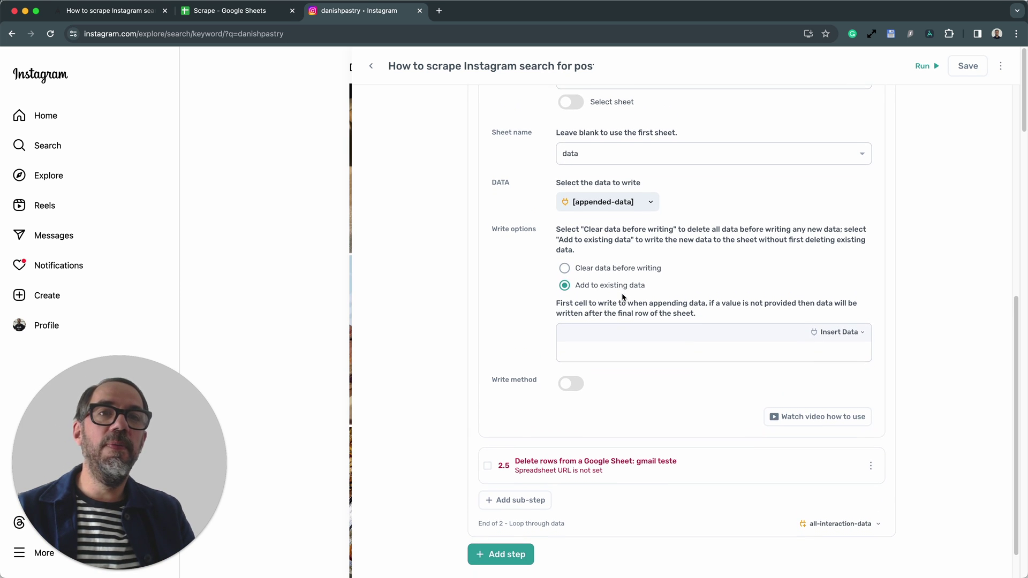
{"action": "scroll", "coordinate": [622, 294], "scroll_direction": "up", "scroll_amount": 5}
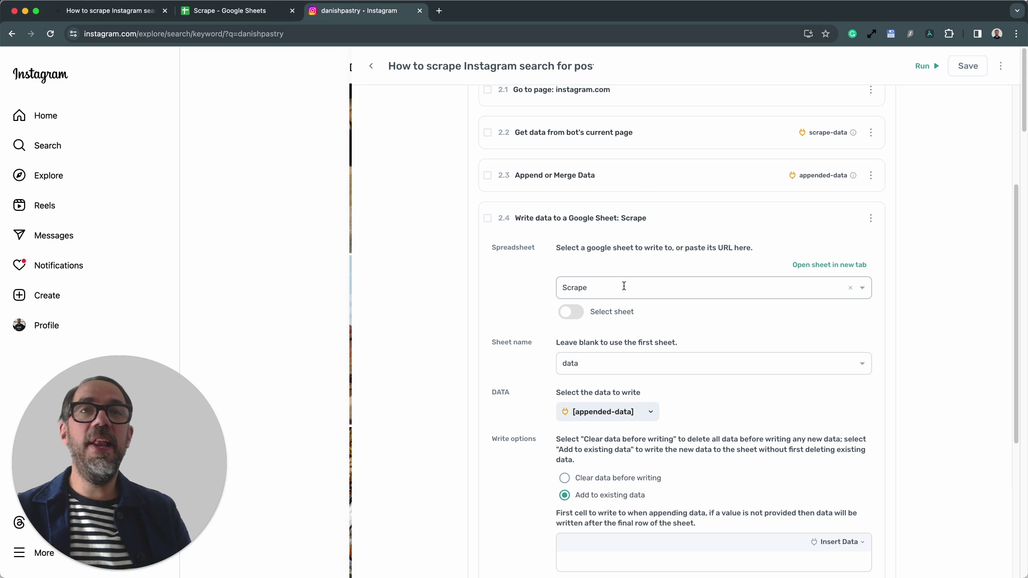
{"action": "left_click", "coordinate": [695, 230]}
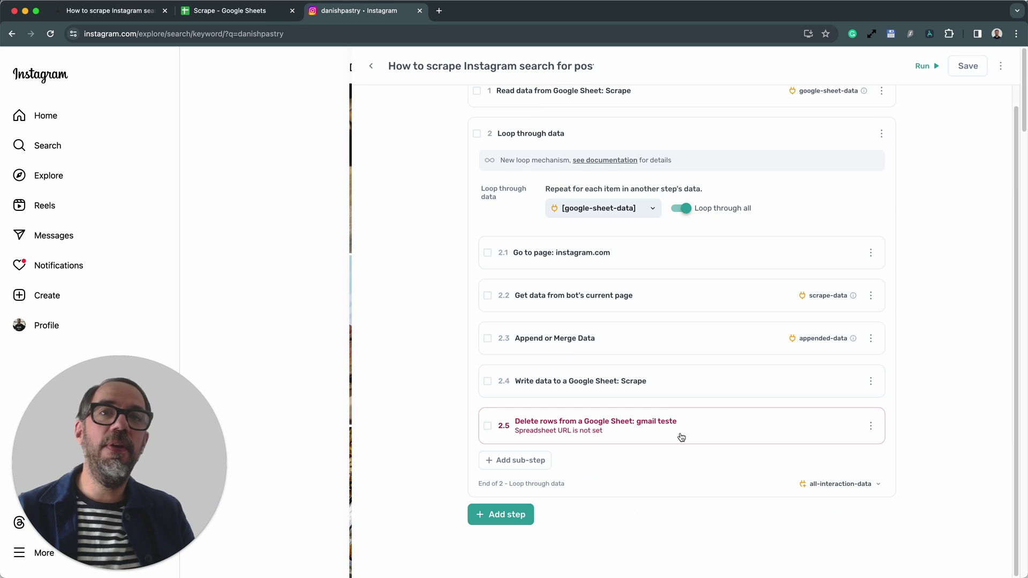
Point Delete rows step 2.5 at the Scrape spreadsheet's terms sheet, keeping rows 1 to 1.
{"action": "left_click", "coordinate": [749, 432]}
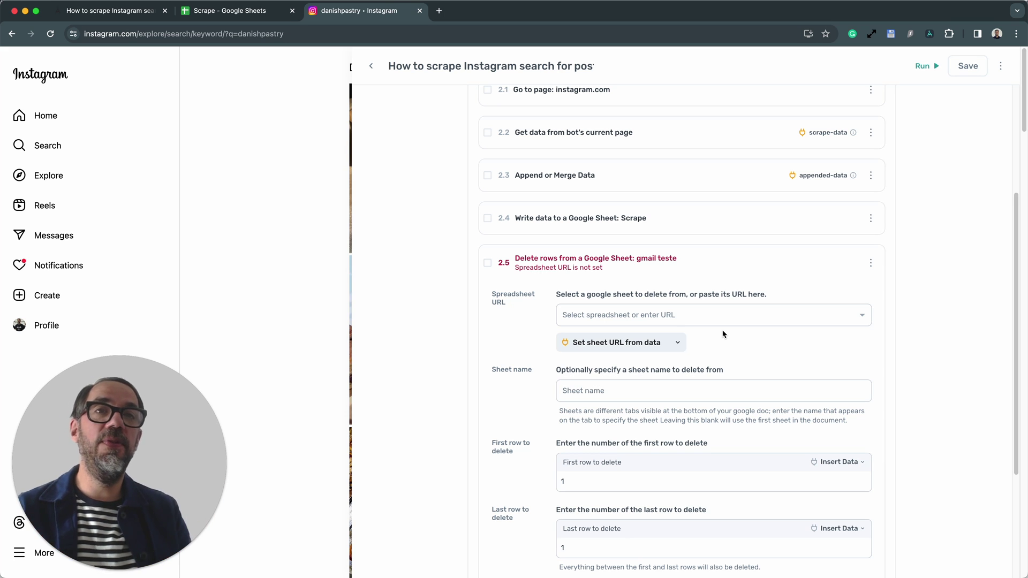
{"action": "left_click", "coordinate": [711, 317]}
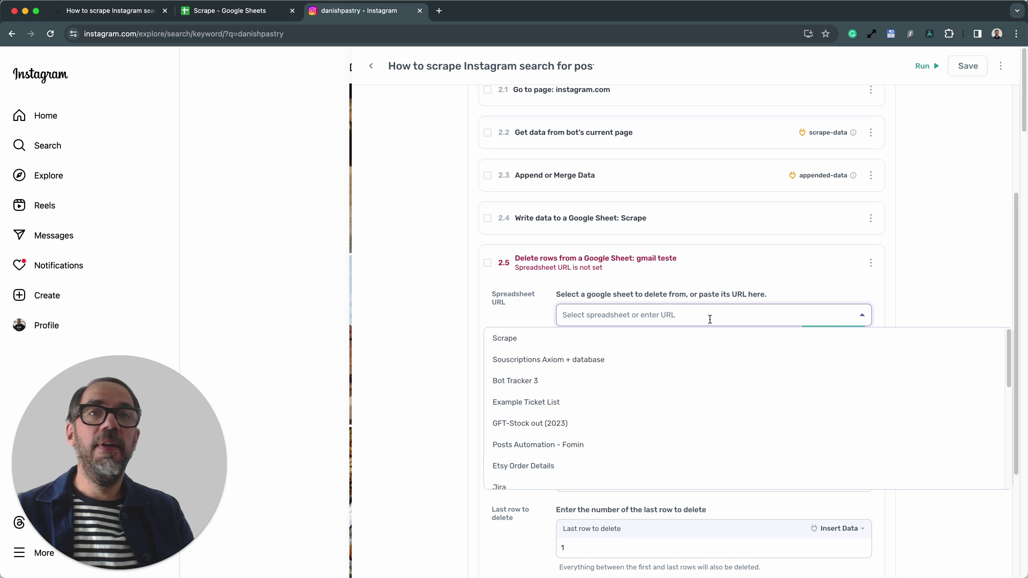
{"action": "left_click", "coordinate": [684, 338]}
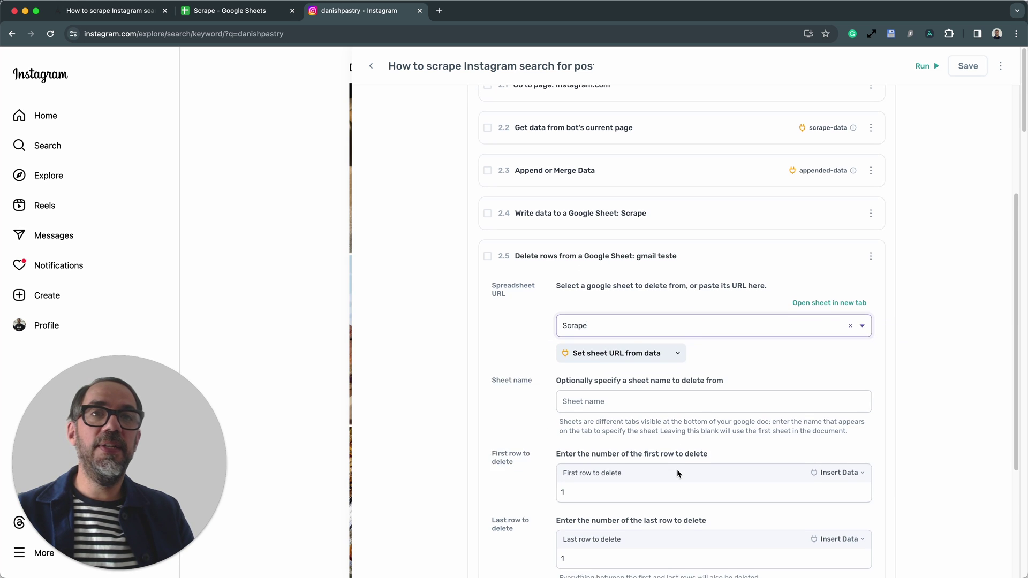
{"action": "scroll", "coordinate": [677, 474], "scroll_direction": "down", "scroll_amount": 2}
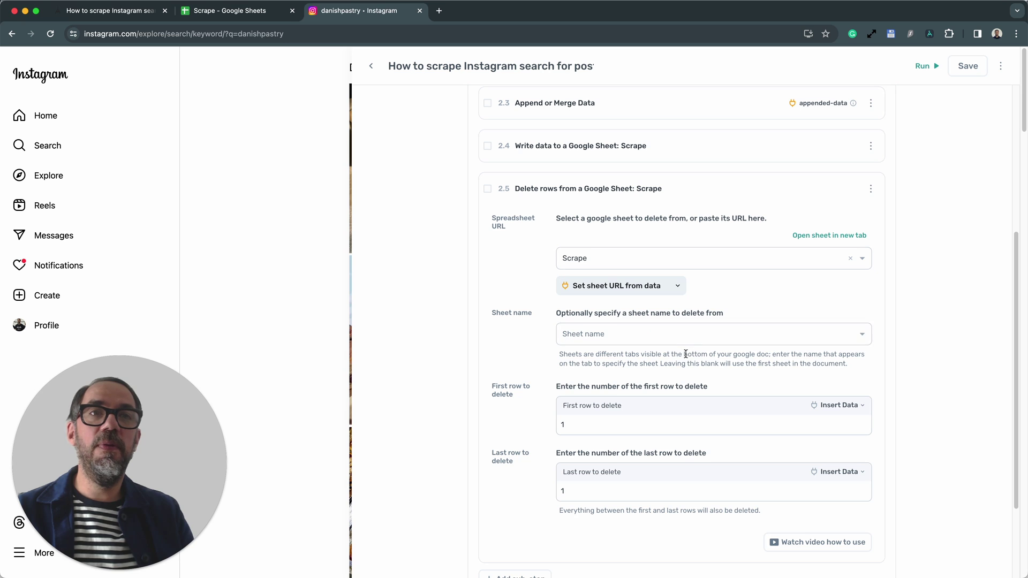
{"action": "left_click", "coordinate": [684, 333]}
{"action": "left_click", "coordinate": [676, 336]}
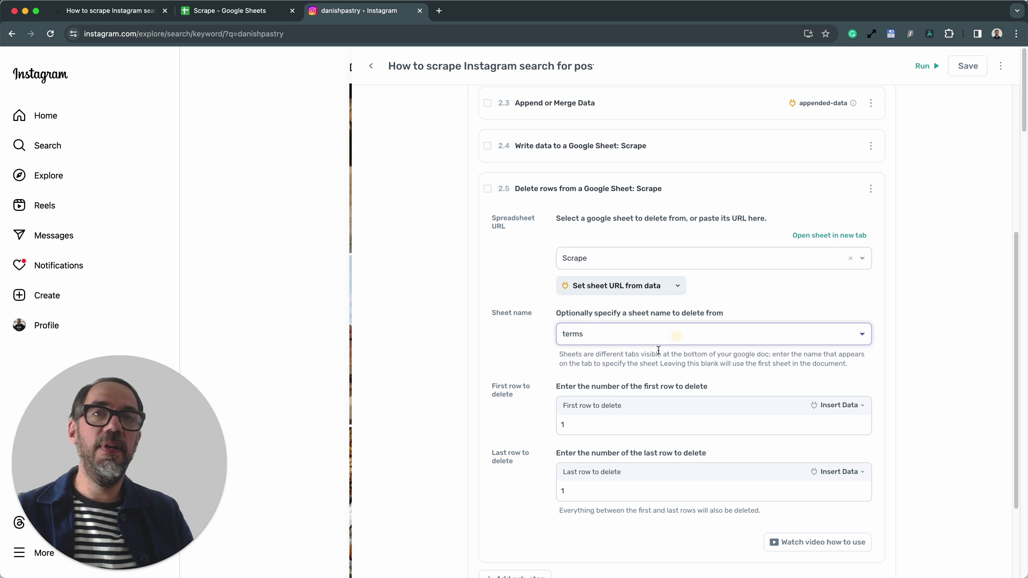
{"action": "left_click", "coordinate": [644, 377]}
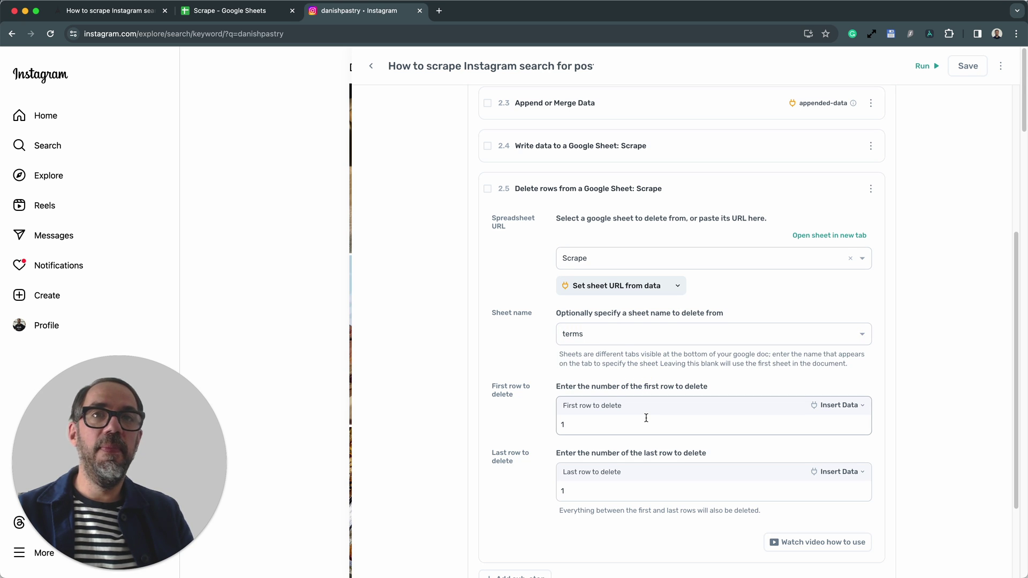
{"action": "scroll", "coordinate": [646, 417], "scroll_direction": "down", "scroll_amount": 3}
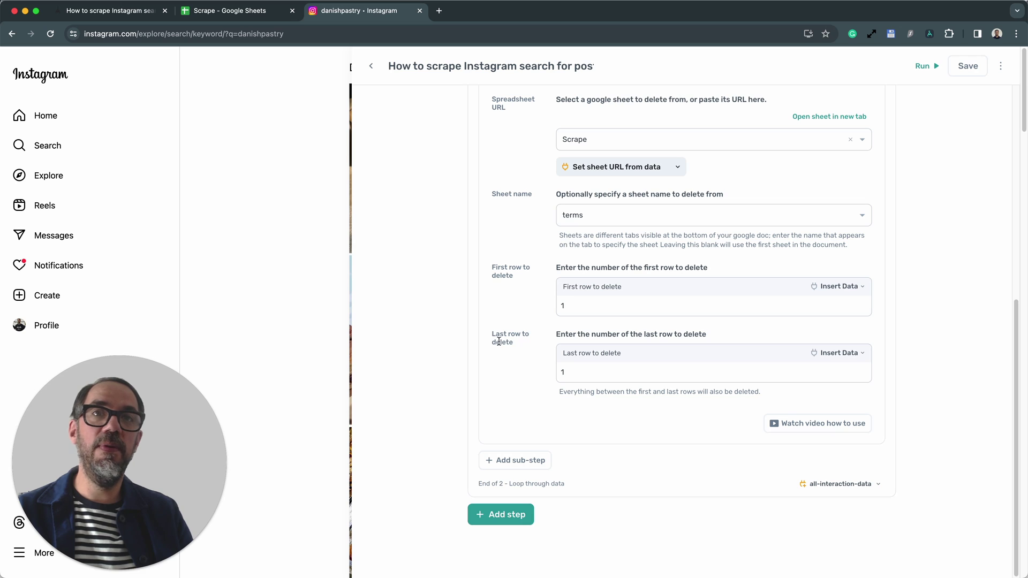
{"action": "left_click", "coordinate": [552, 430]}
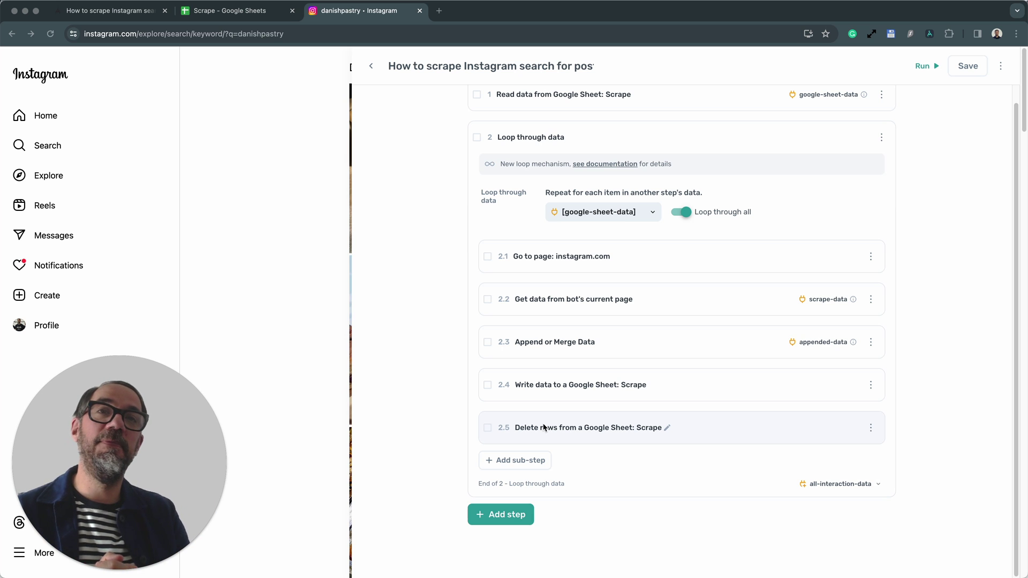
Change the scraping step 2.2's Limit to value from 50 to 5.
{"action": "scroll", "coordinate": [681, 360], "scroll_direction": "up", "scroll_amount": 1}
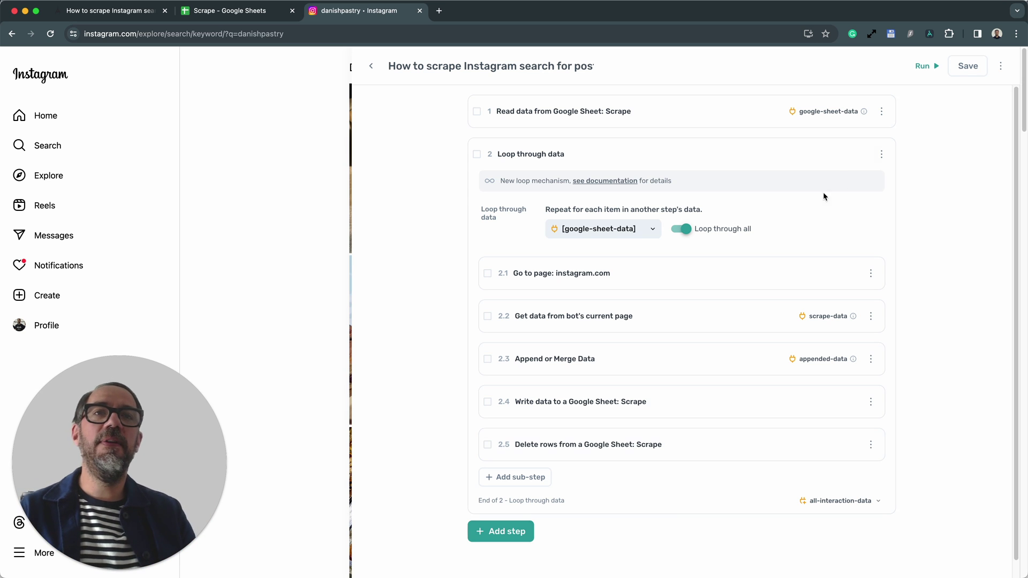
{"action": "left_click", "coordinate": [695, 321]}
{"action": "scroll", "coordinate": [686, 335], "scroll_direction": "down", "scroll_amount": 6}
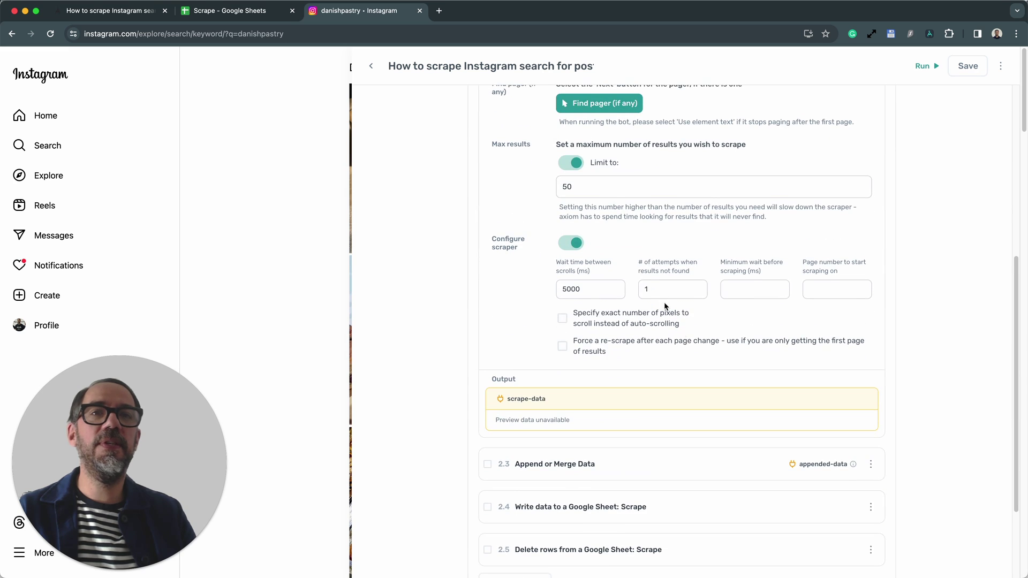
{"action": "scroll", "coordinate": [622, 241], "scroll_direction": "up", "scroll_amount": 1}
{"action": "left_click", "coordinate": [618, 234]}
{"action": "double_click", "coordinate": [617, 234]}
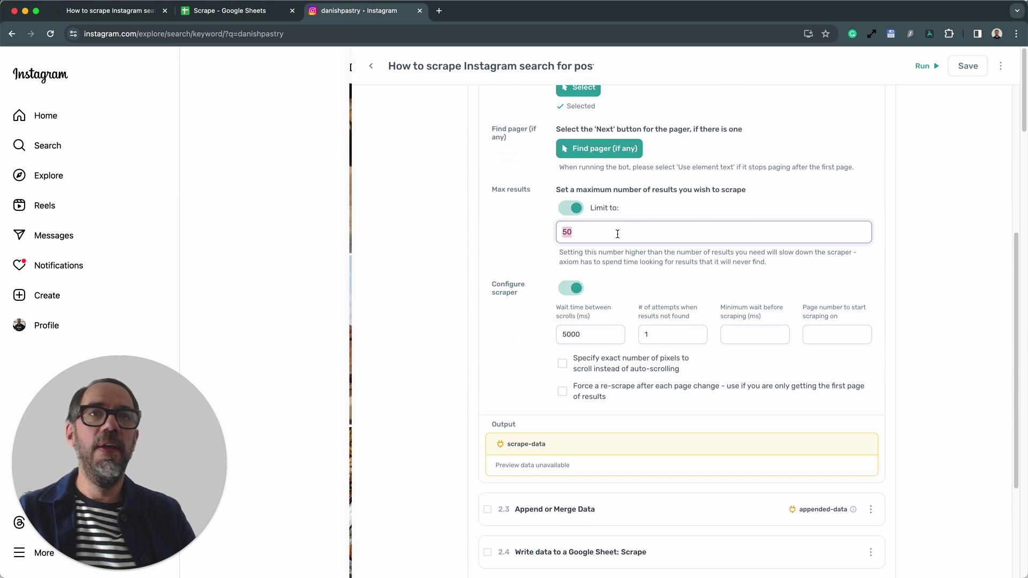
{"action": "type", "text": "5"}
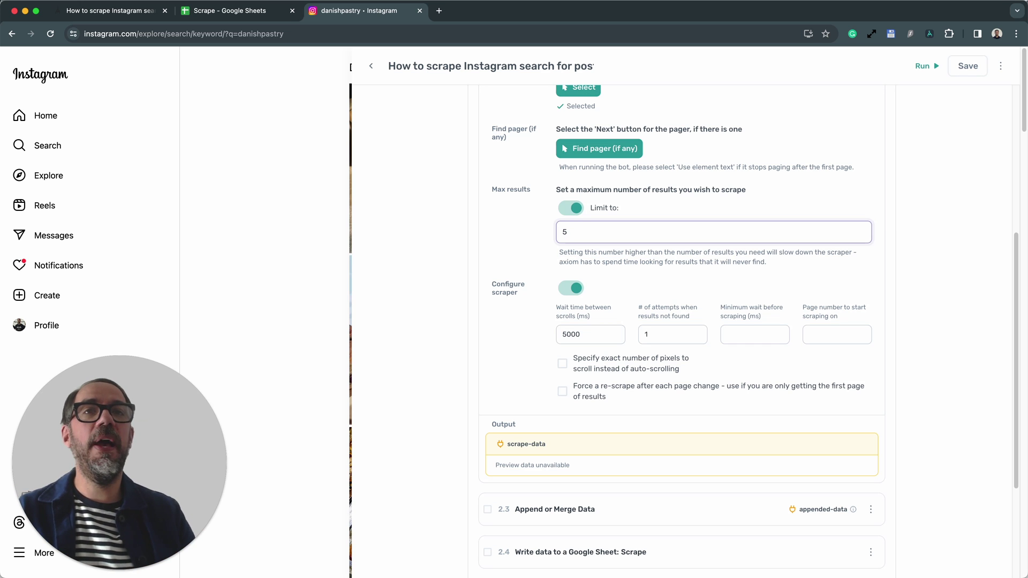
{"action": "scroll", "coordinate": [599, 259], "scroll_direction": "up", "scroll_amount": 1}
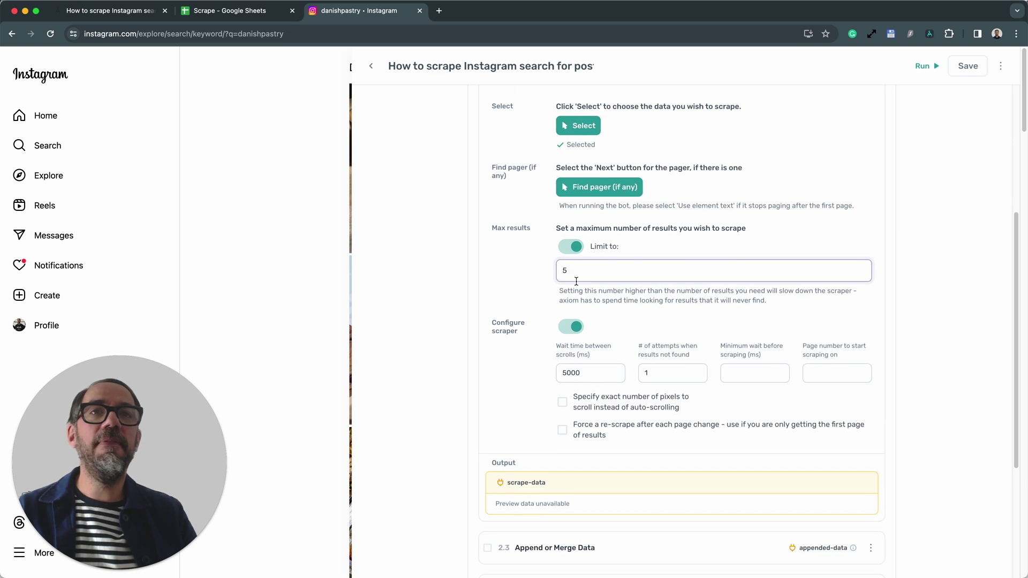
{"action": "scroll", "coordinate": [577, 280], "scroll_direction": "up", "scroll_amount": 5}
{"action": "left_click", "coordinate": [655, 260]}
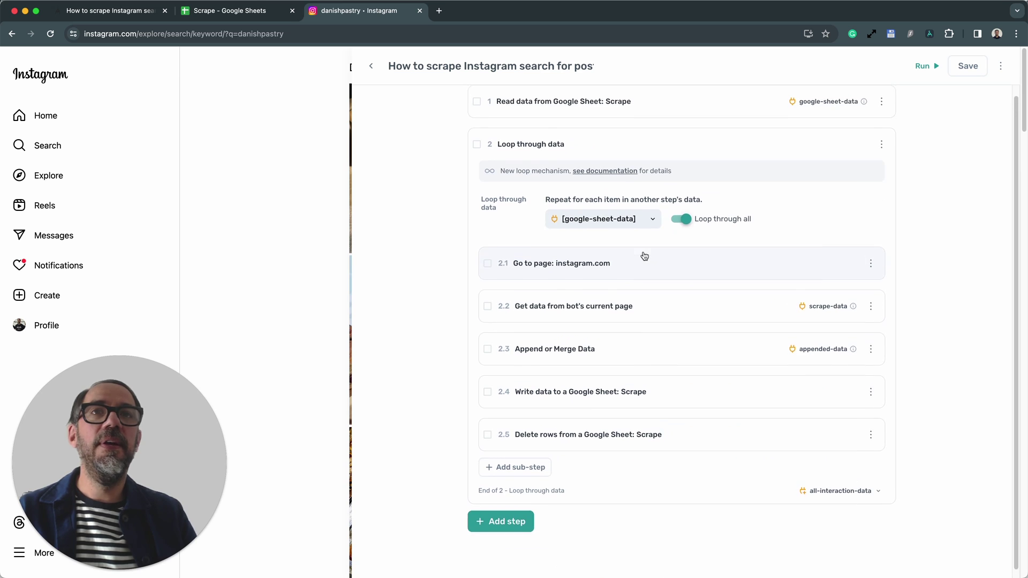
{"action": "left_click", "coordinate": [673, 121]}
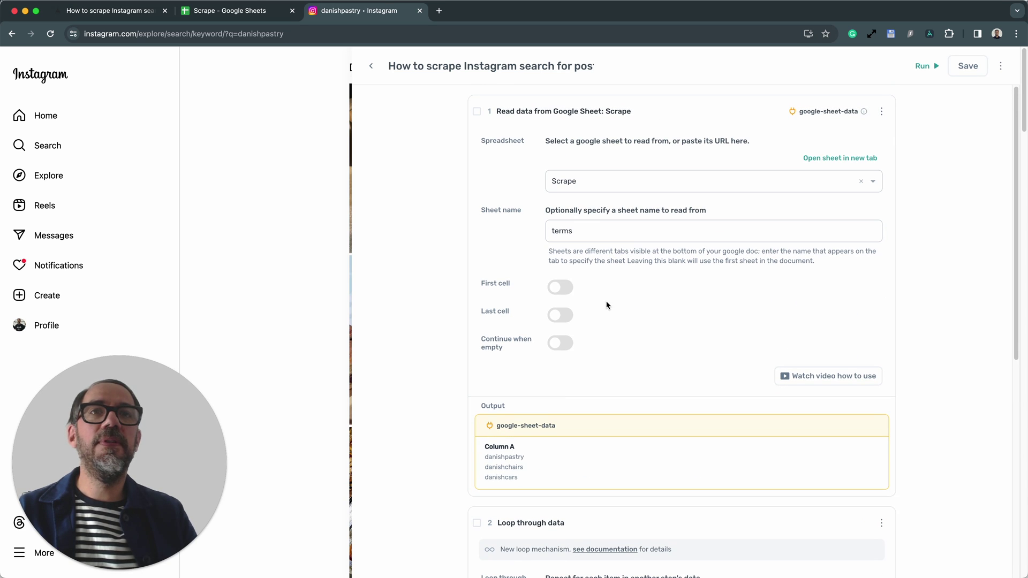
Enable First cell and Last cell in step 1 and set Last cell to A2.
{"action": "left_click", "coordinate": [559, 287]}
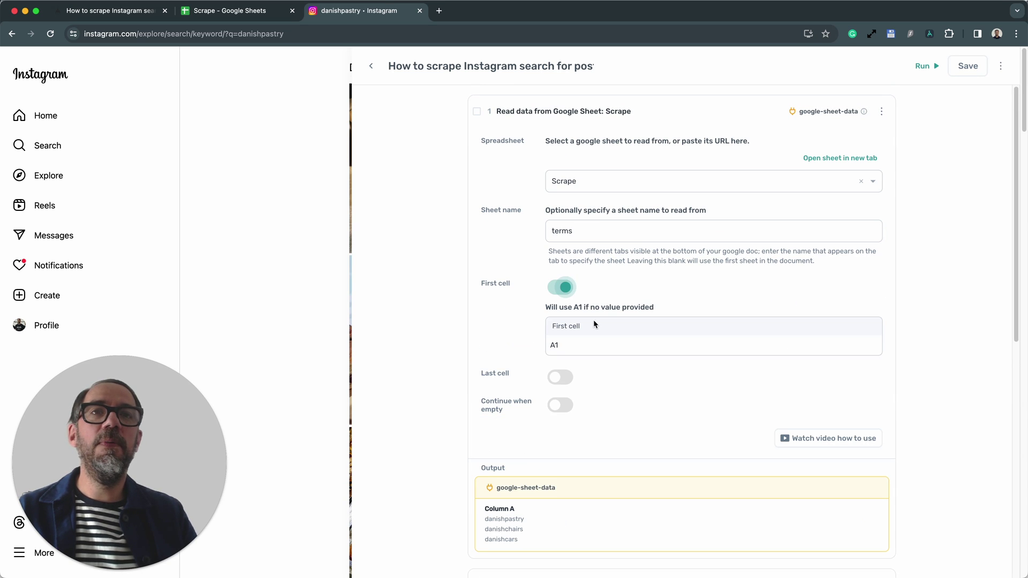
{"action": "left_click", "coordinate": [559, 377]}
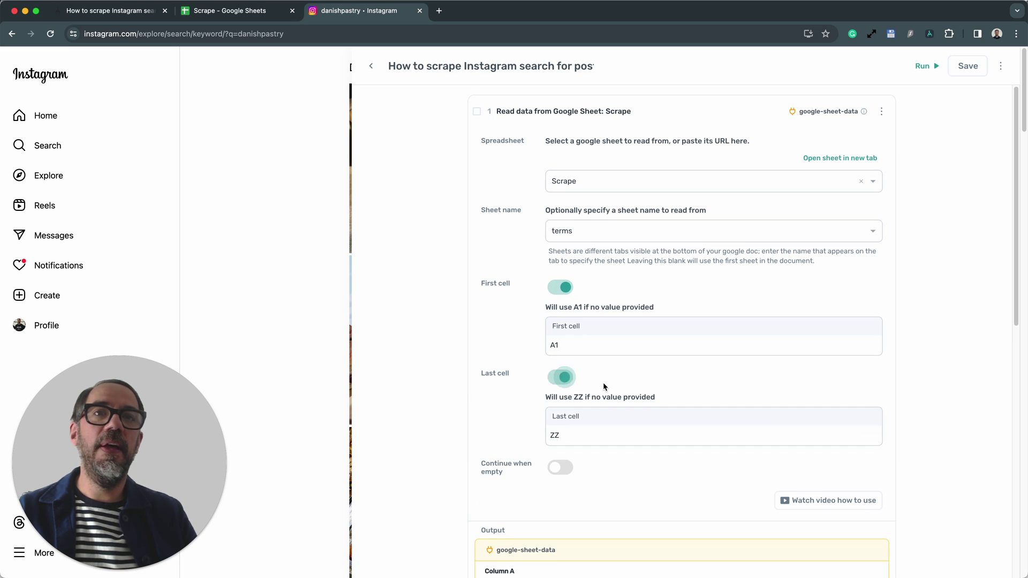
{"action": "scroll", "coordinate": [603, 382], "scroll_direction": "down", "scroll_amount": 5}
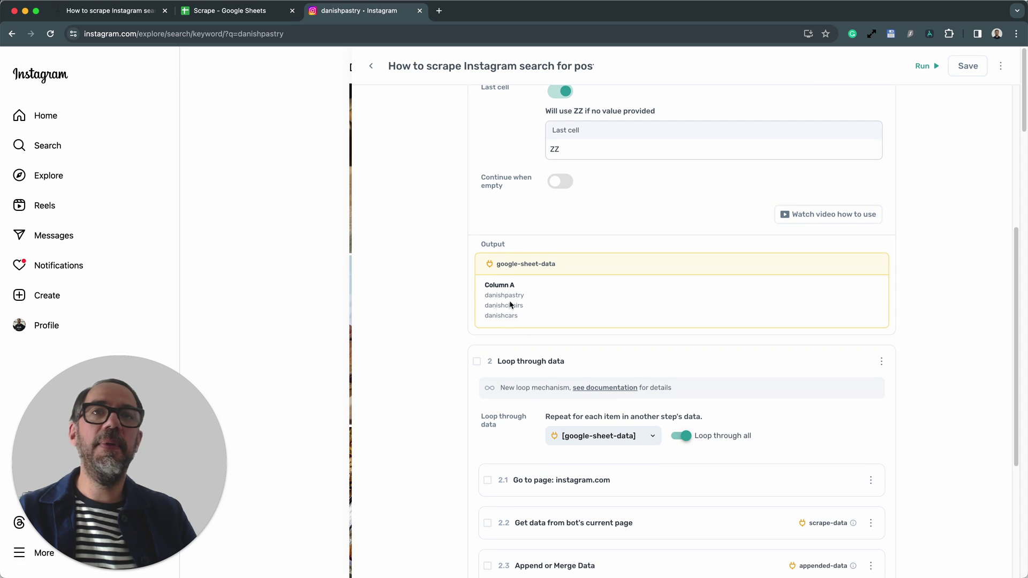
{"action": "scroll", "coordinate": [534, 310], "scroll_direction": "up", "scroll_amount": 3}
{"action": "left_click_drag", "start_coordinate": [583, 231], "coordinate": [535, 231]}
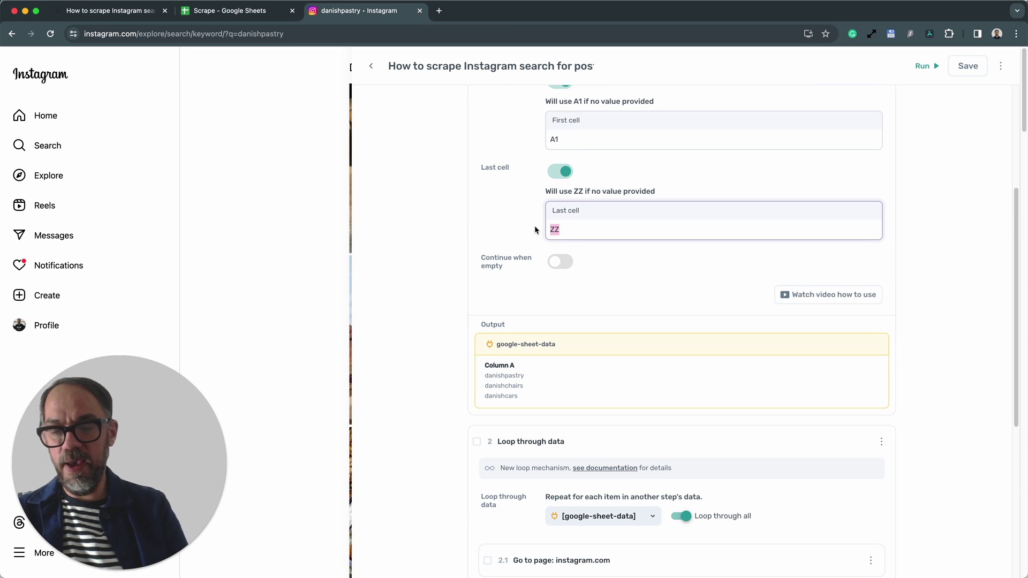
{"action": "type", "text": "A2"}
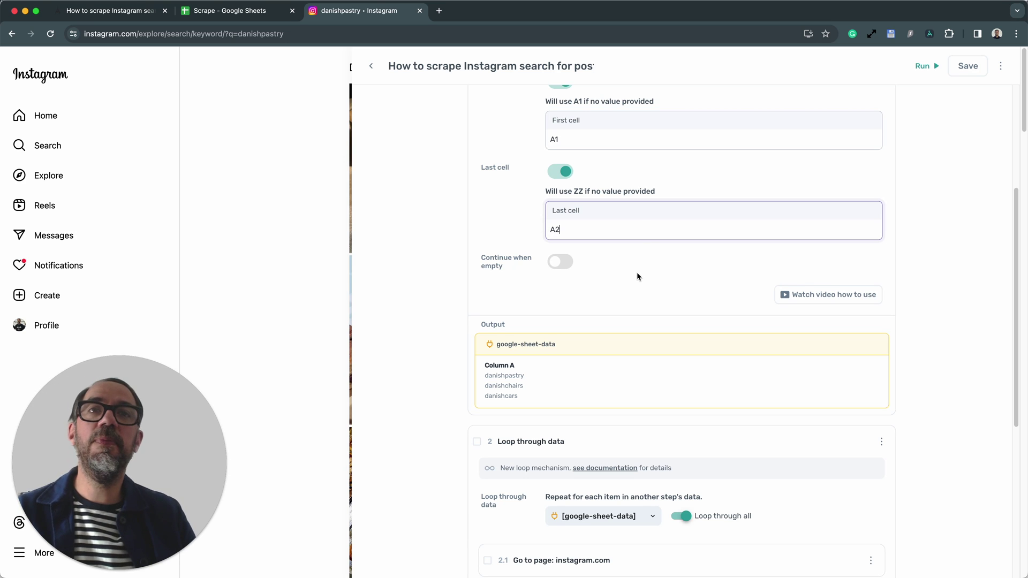
{"action": "left_click", "coordinate": [637, 274]}
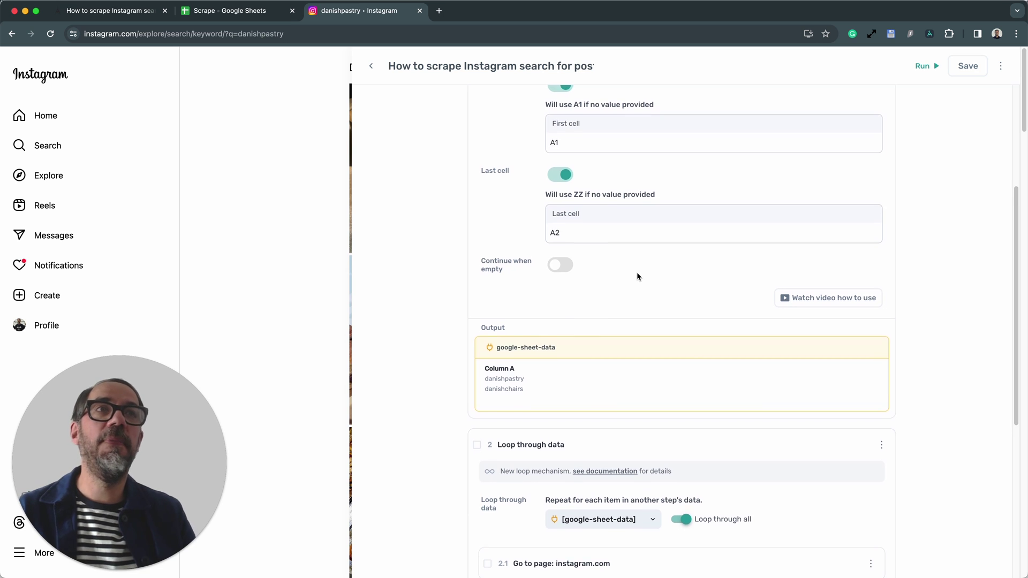
{"action": "scroll", "coordinate": [637, 275], "scroll_direction": "up", "scroll_amount": 4}
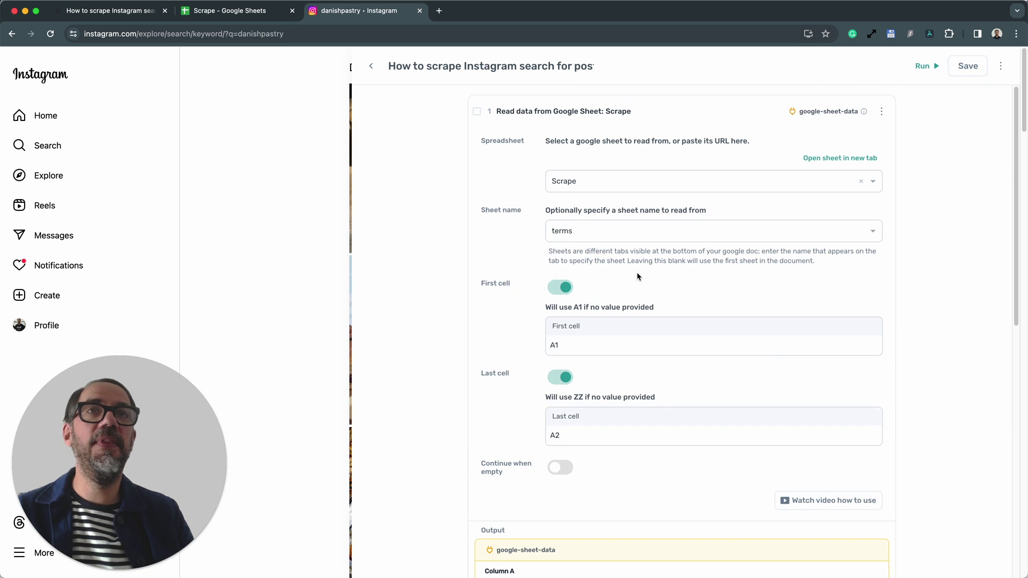
{"action": "left_click", "coordinate": [922, 66]}
Run the bot with the desktop app and move the automated Chrome window to the centre.
{"action": "left_click", "coordinate": [932, 107]}
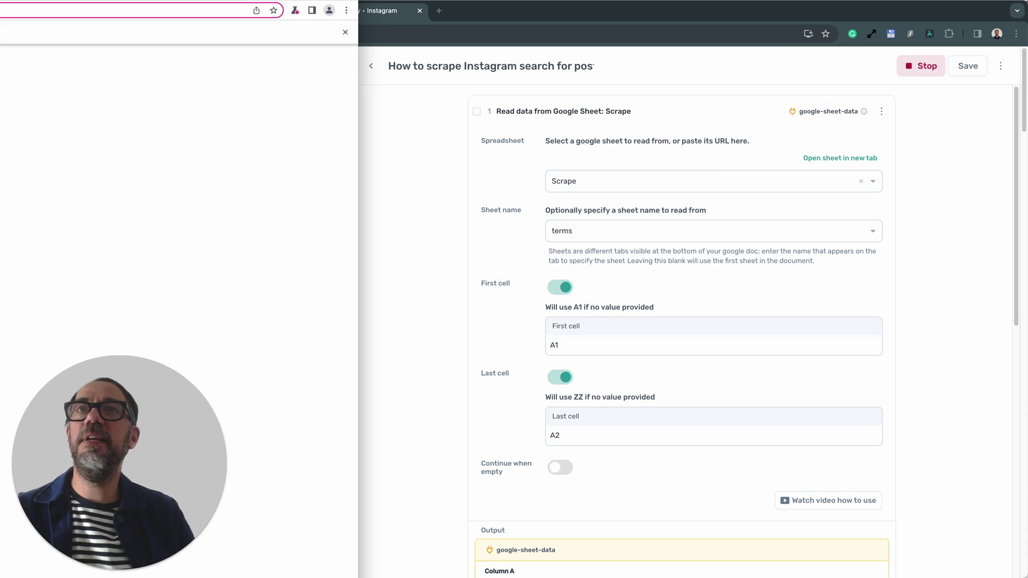
{"action": "left_click_drag", "start_coordinate": [200, 1], "coordinate": [697, 26]}
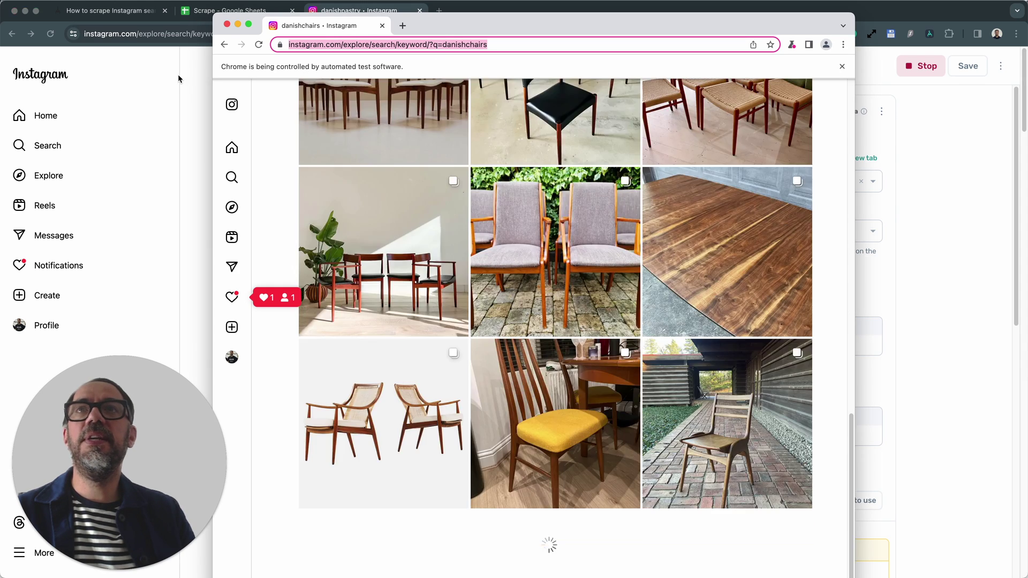
{"action": "left_click", "coordinate": [229, 10]}
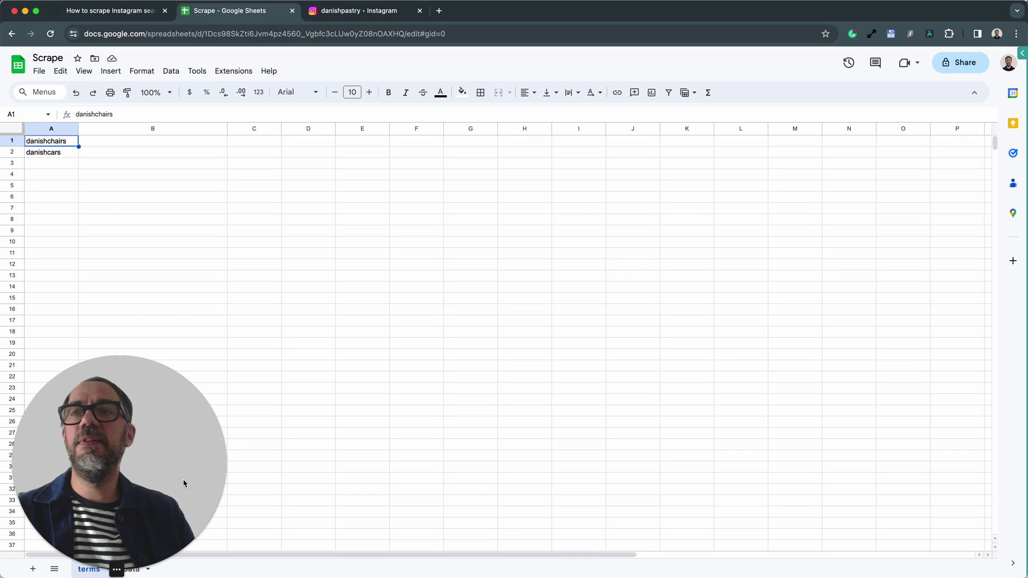
Check the scraped post links on the Scrape spreadsheet's data sheet.
{"action": "mouse_move", "coordinate": [140, 574]}
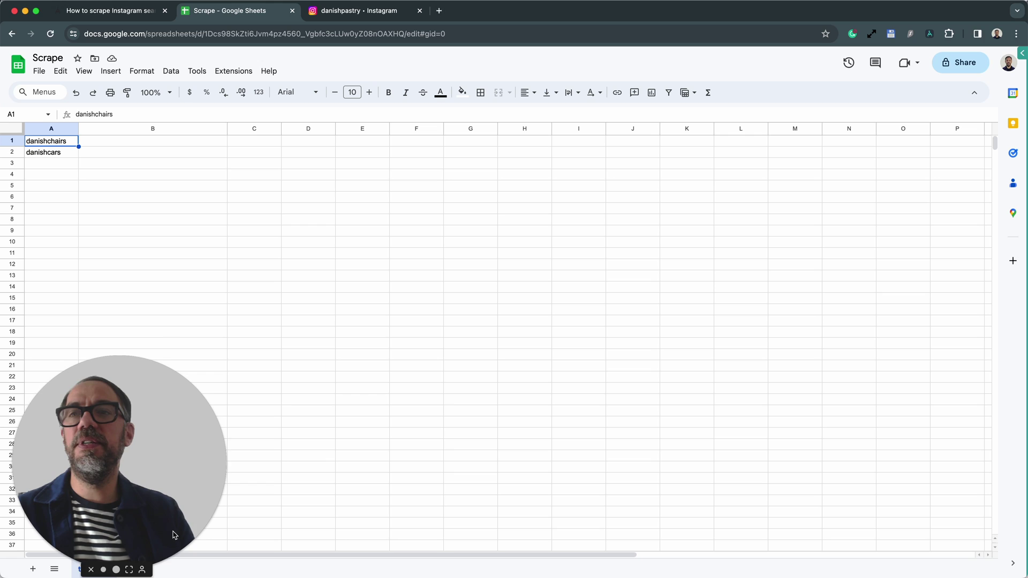
{"action": "left_click_drag", "start_coordinate": [175, 536], "coordinate": [173, 485]}
{"action": "left_click", "coordinate": [131, 569]}
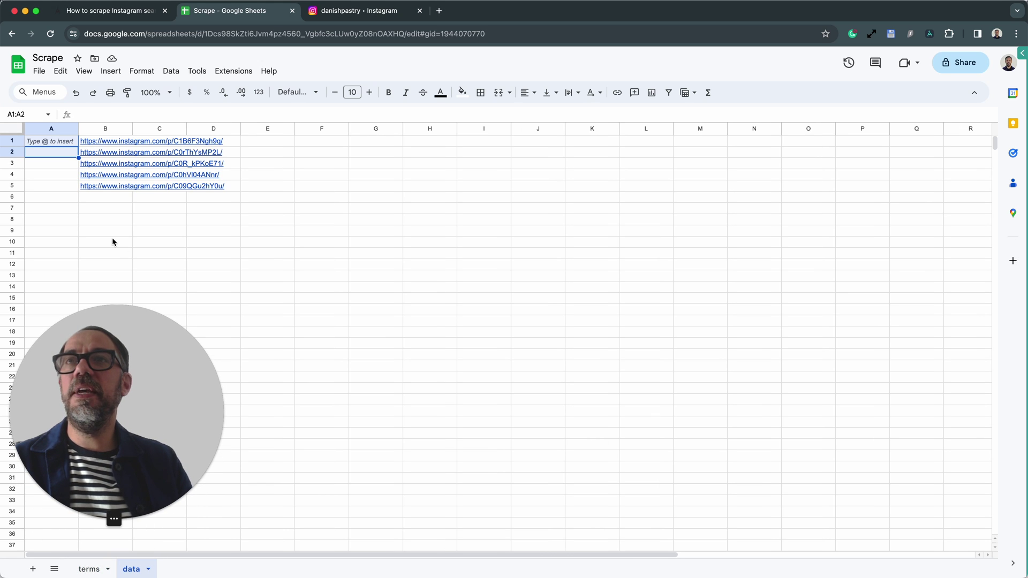
{"action": "left_click", "coordinate": [97, 199]}
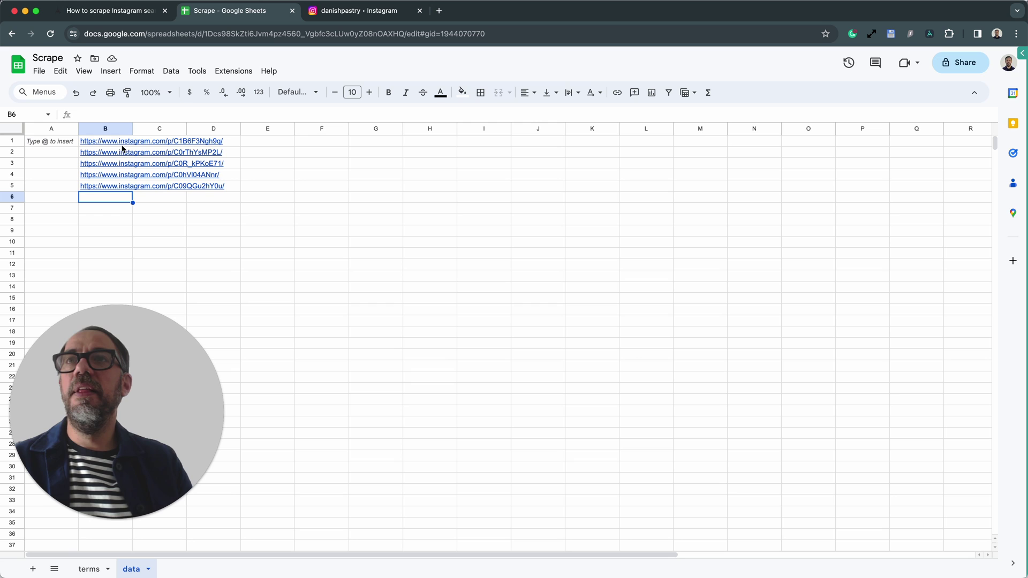
{"action": "left_click", "coordinate": [110, 179]}
{"action": "left_click", "coordinate": [110, 142]}
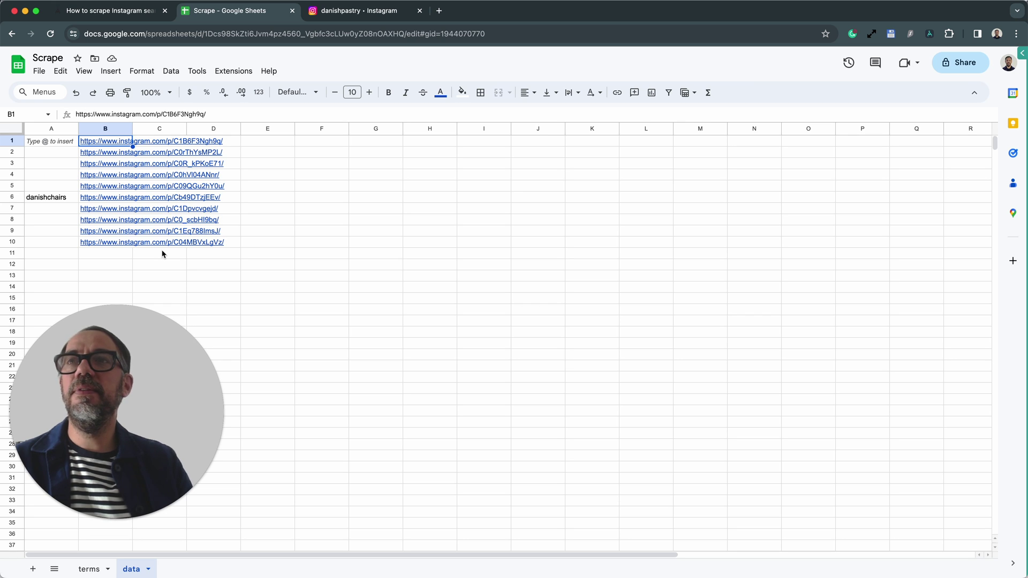
{"action": "left_click", "coordinate": [383, 12]}
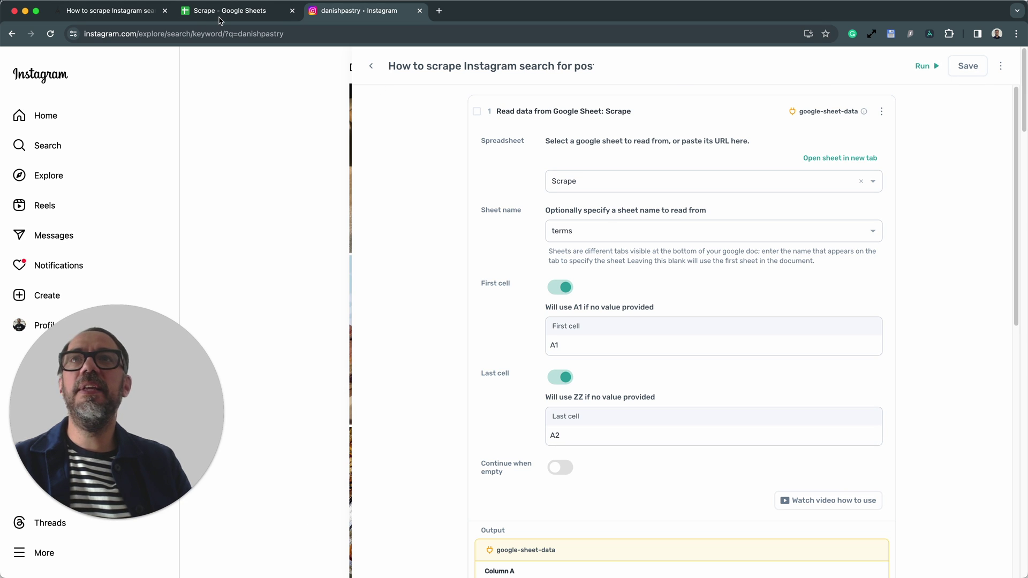
Open the B10 post link, check the terms sheet, and return to the Instagram post.
{"action": "left_click", "coordinate": [222, 13]}
{"action": "left_click", "coordinate": [122, 242]}
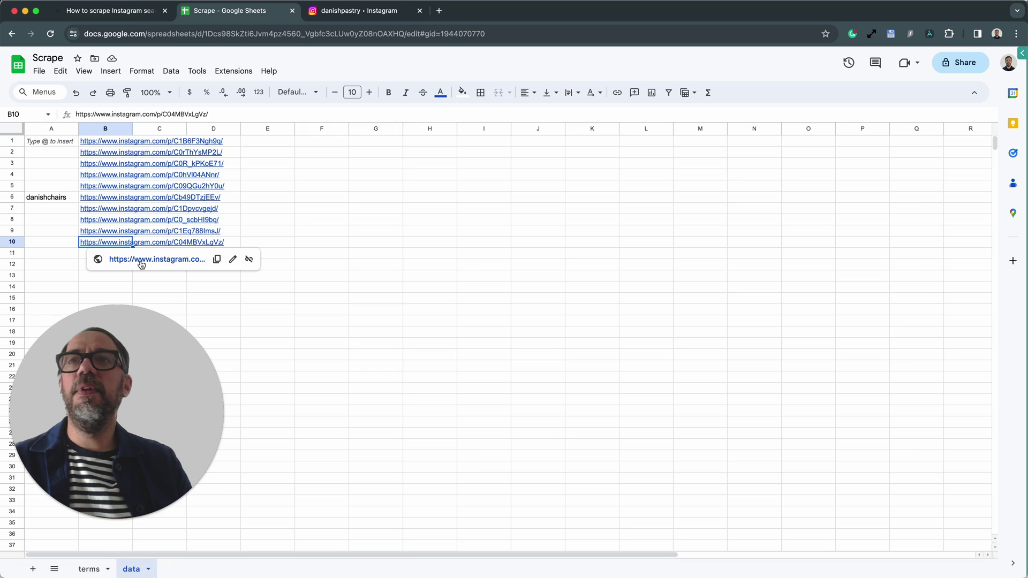
{"action": "left_click", "coordinate": [140, 262]}
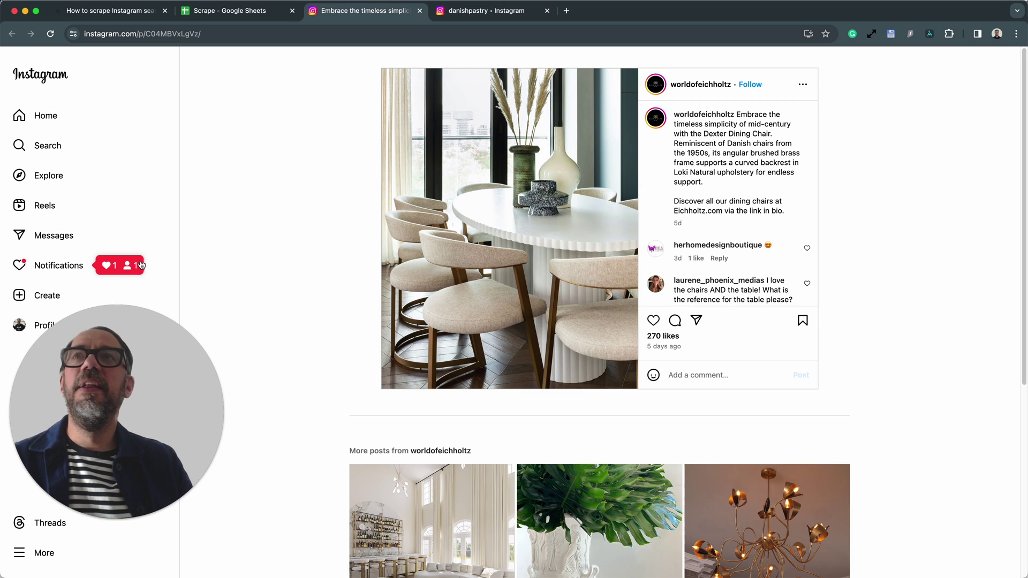
{"action": "left_click", "coordinate": [223, 10]}
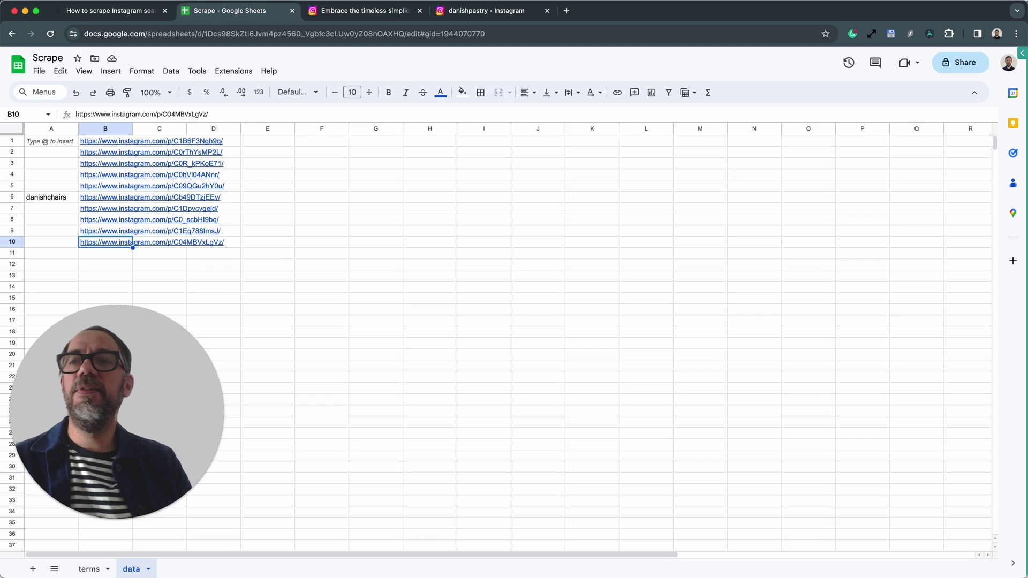
{"action": "left_click", "coordinate": [87, 568]}
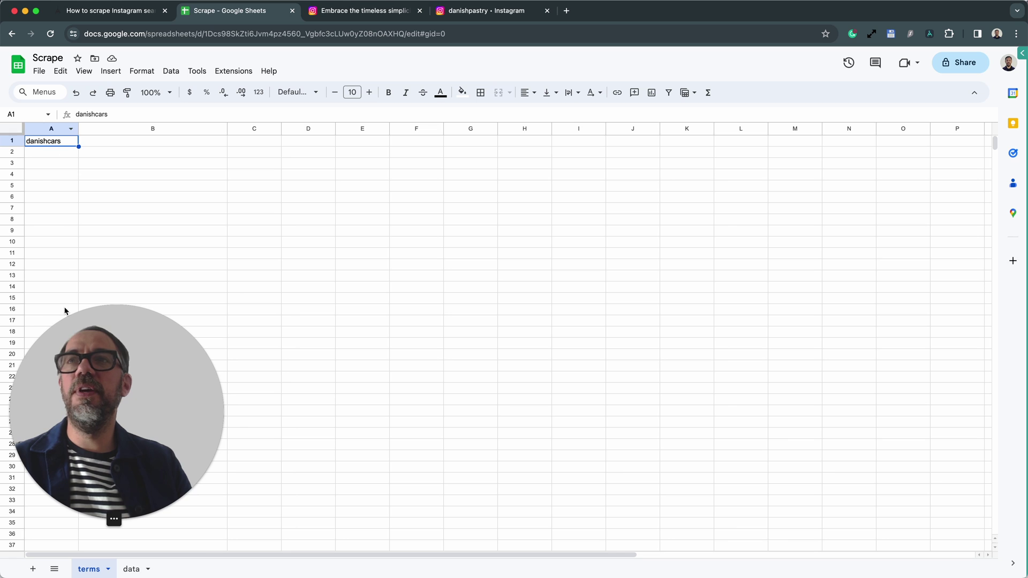
{"action": "left_click", "coordinate": [392, 15]}
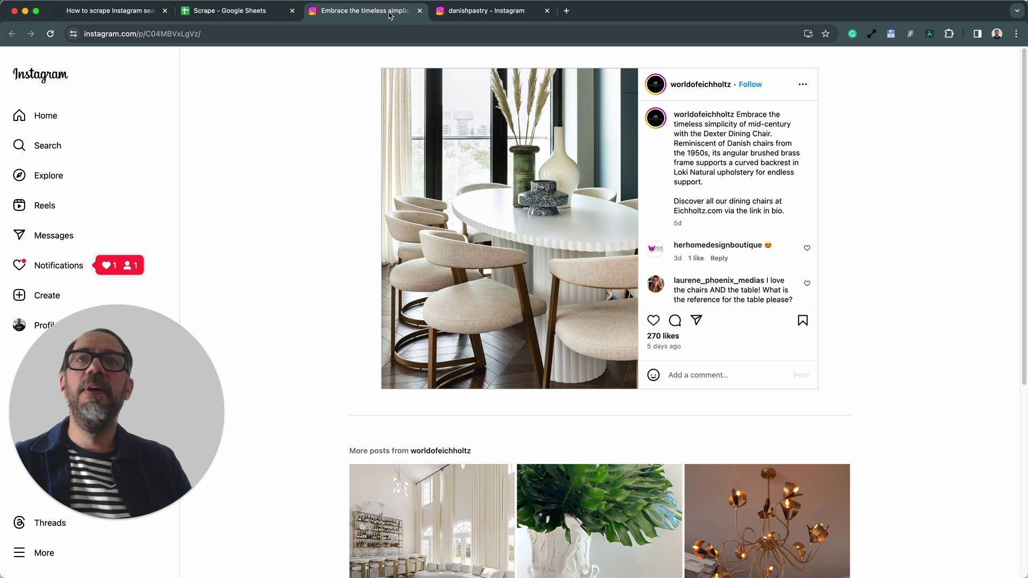
{"action": "left_click", "coordinate": [930, 34]}
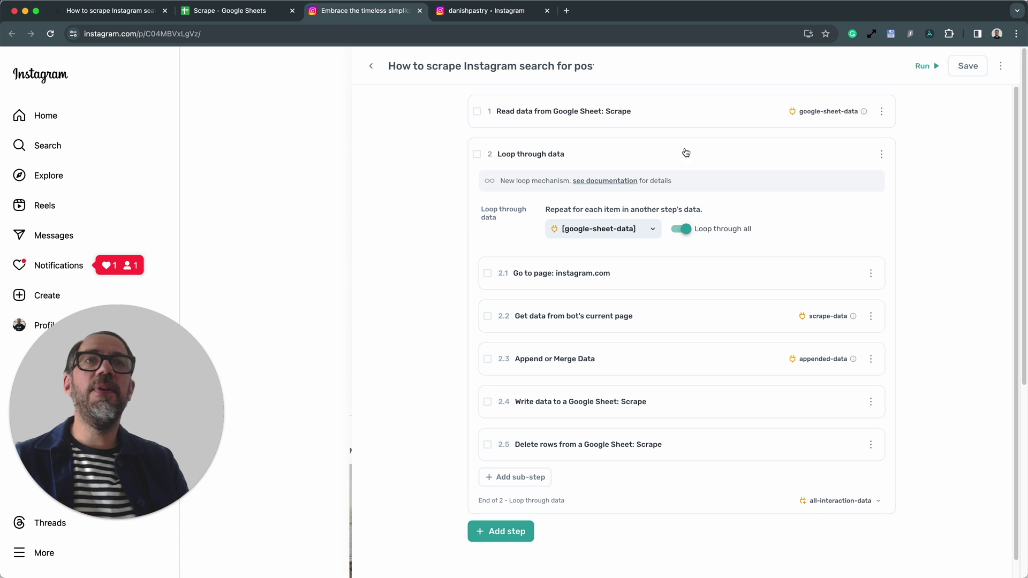
Set step 1's Last cell to A50.
{"action": "left_click", "coordinate": [667, 119]}
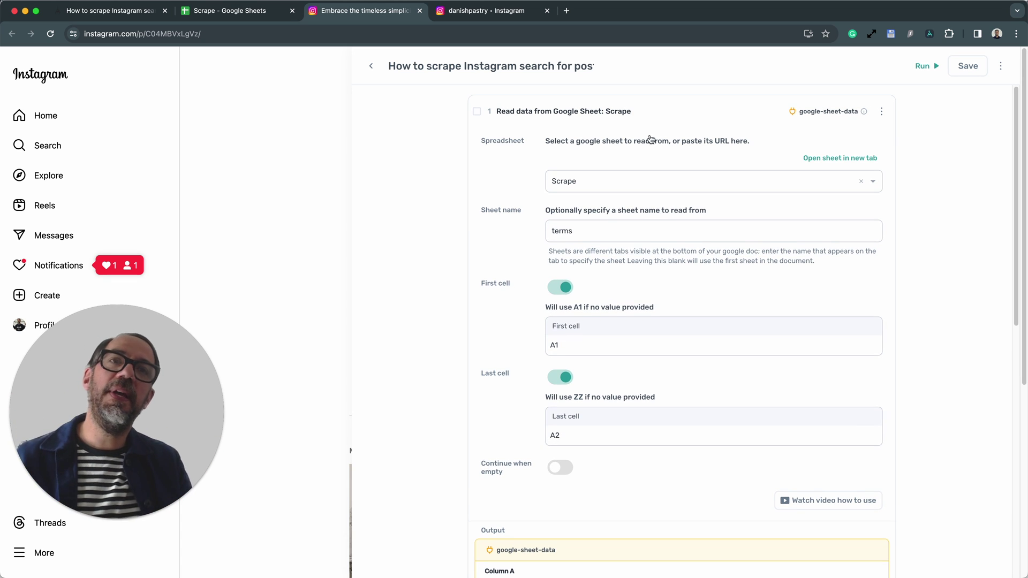
{"action": "left_click", "coordinate": [583, 439]}
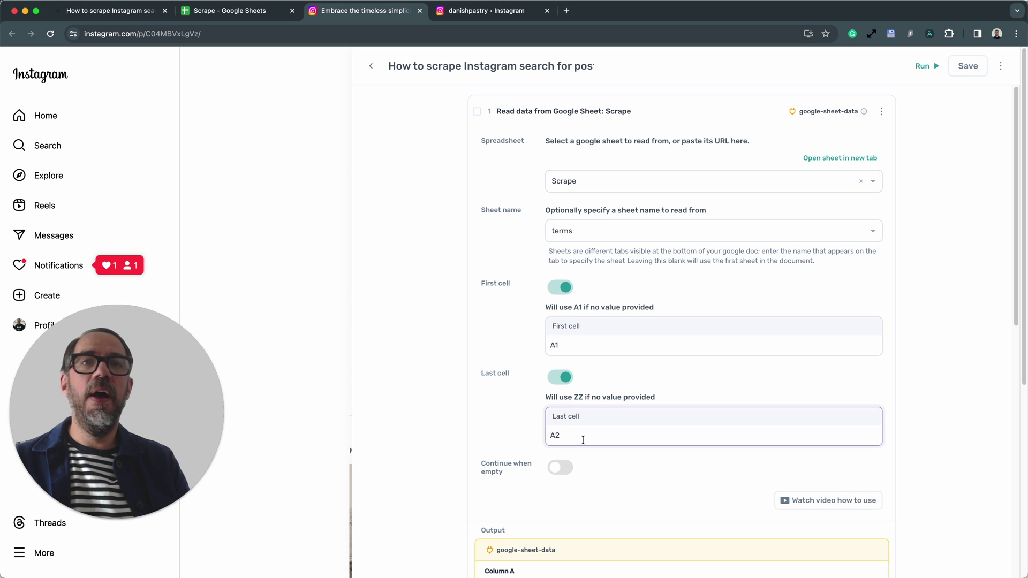
{"action": "key", "text": "BackSpace"}
{"action": "type", "text": "50"}
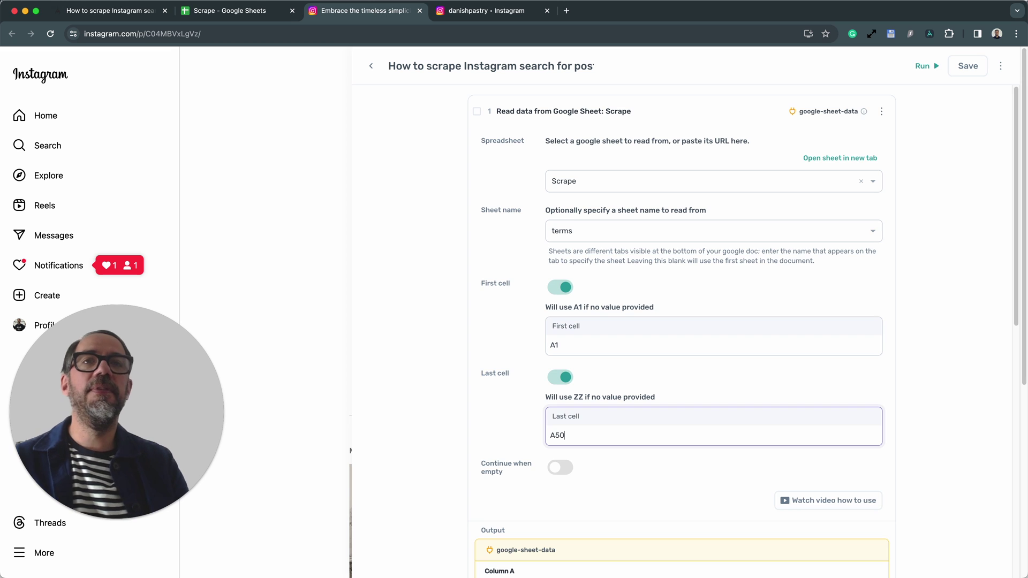
{"action": "scroll", "coordinate": [658, 479], "scroll_direction": "down", "scroll_amount": 10}
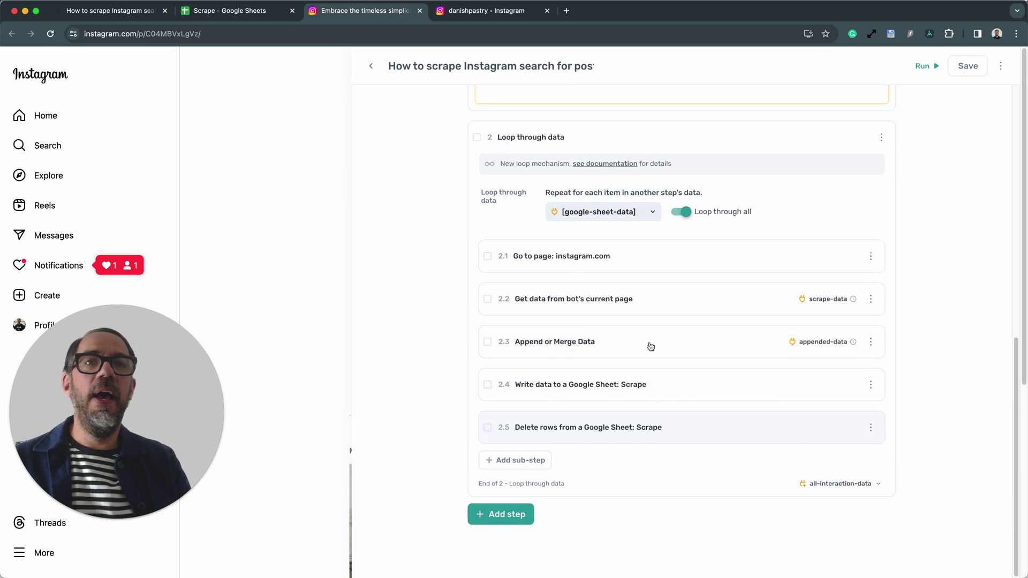
Set the page scraping step 2.2's result limit back to 50.
{"action": "left_click", "coordinate": [651, 311]}
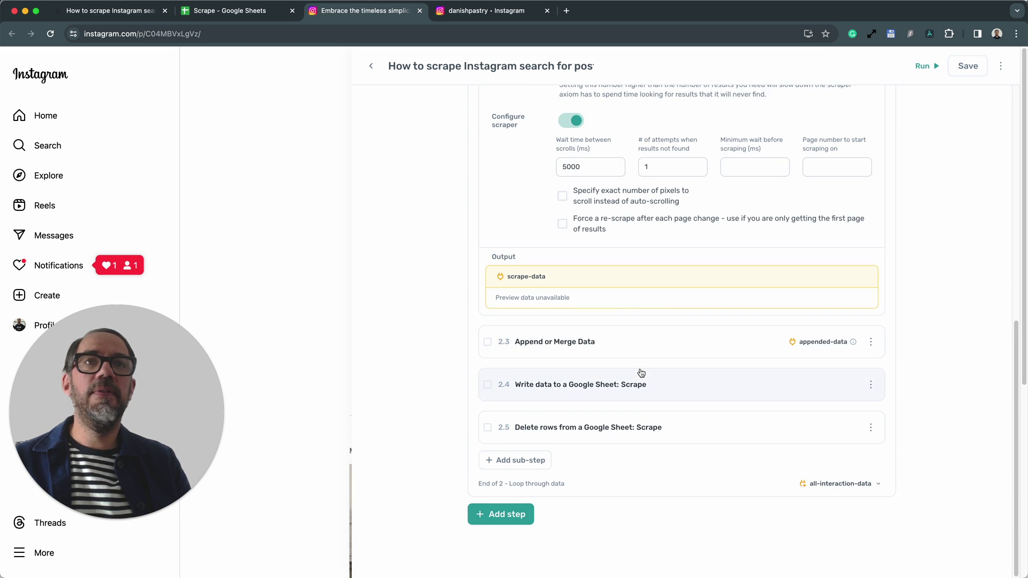
{"action": "scroll", "coordinate": [640, 373], "scroll_direction": "up", "scroll_amount": 3}
{"action": "scroll", "coordinate": [641, 373], "scroll_direction": "up", "scroll_amount": 2}
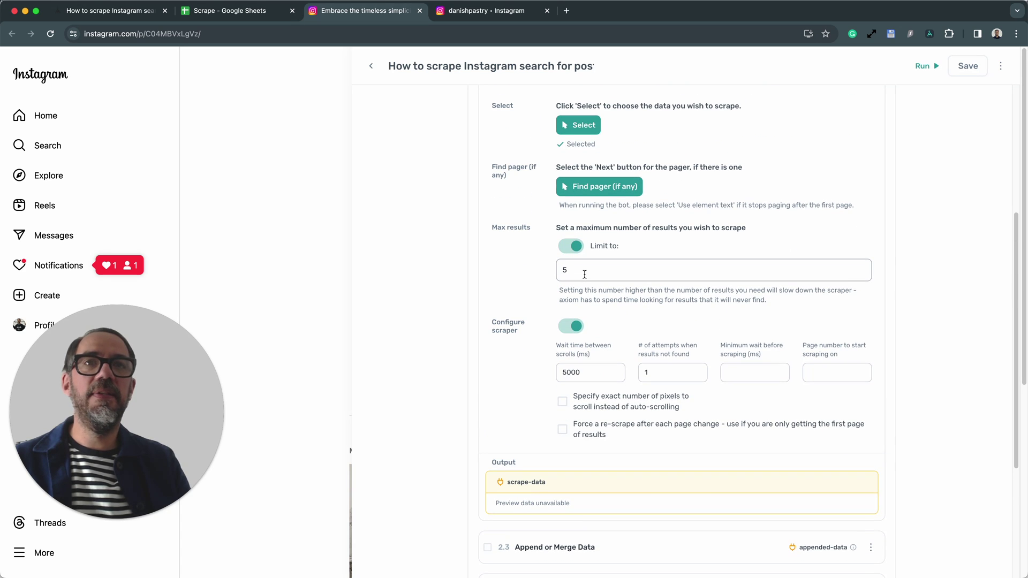
{"action": "double_click", "coordinate": [564, 272]}
{"action": "type", "text": "5"}
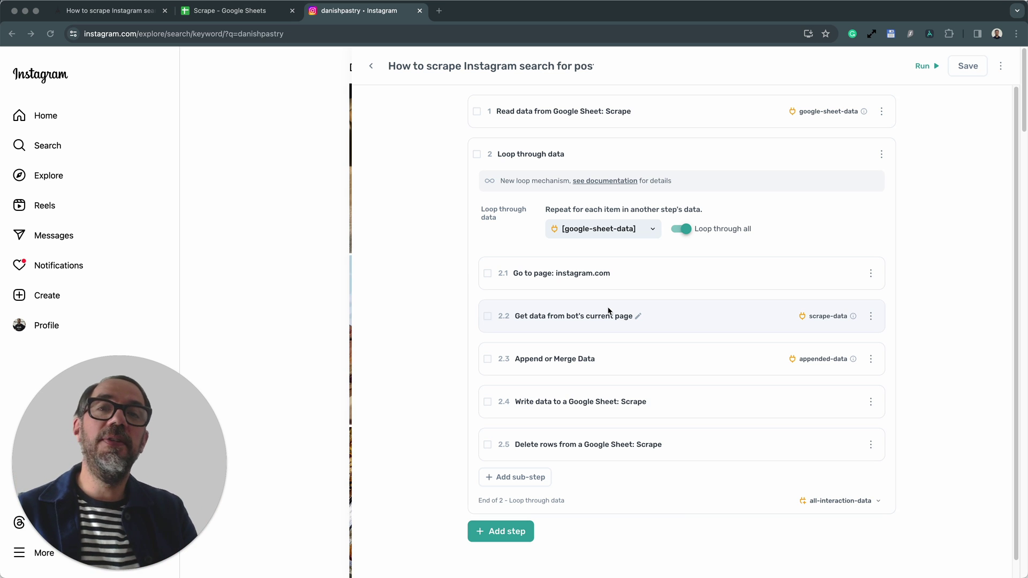
Add a Loop through data step 3 with a Go to page sub-step inside it.
{"action": "left_click", "coordinate": [522, 532]}
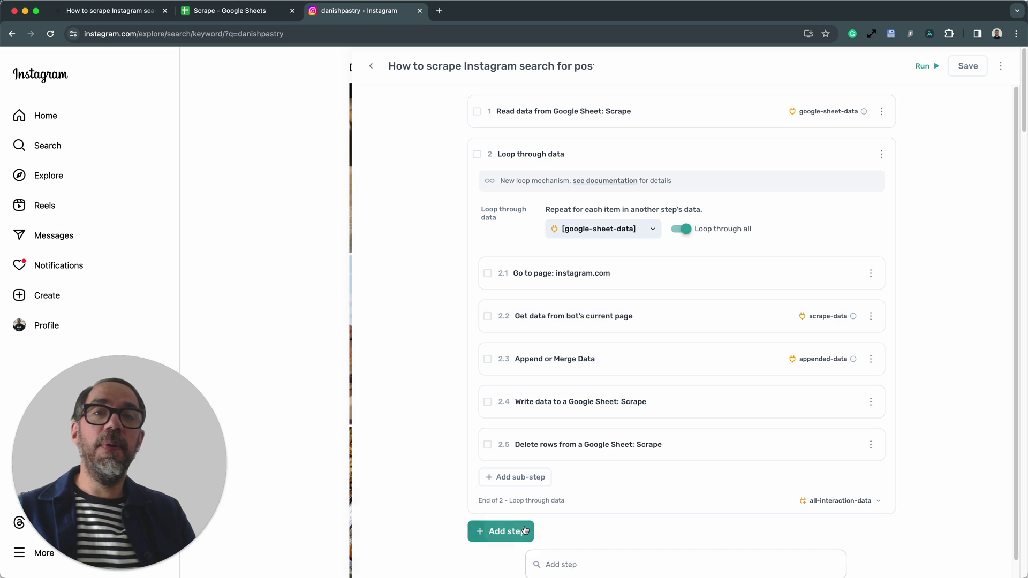
{"action": "type", "text": "loop"}
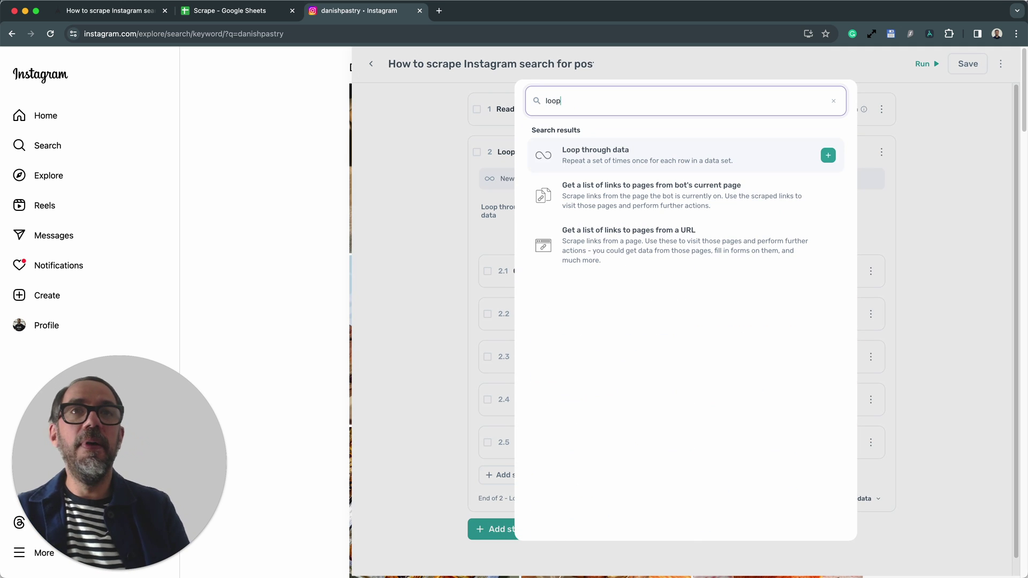
{"action": "left_click", "coordinate": [603, 171]}
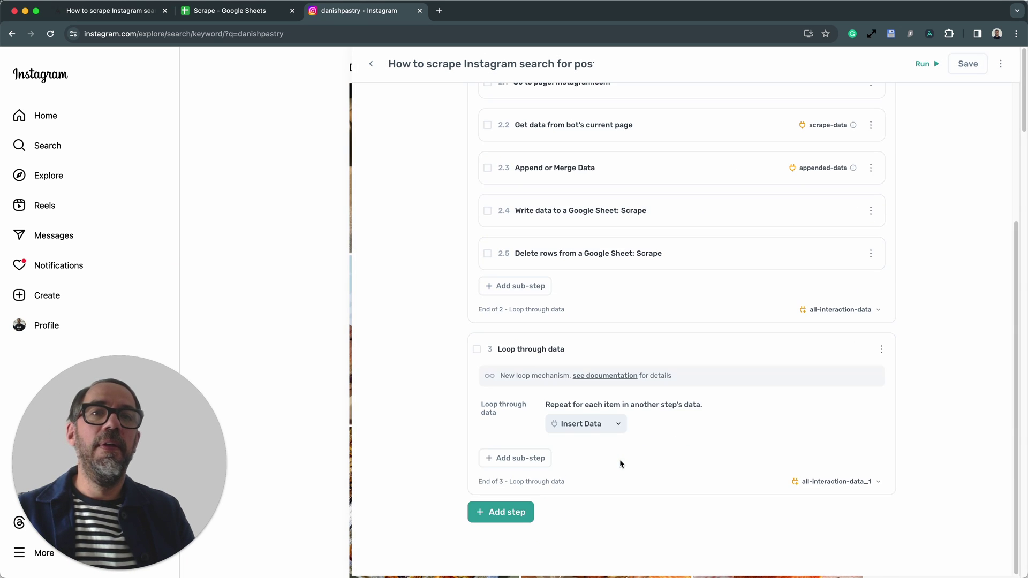
{"action": "left_click", "coordinate": [546, 456]}
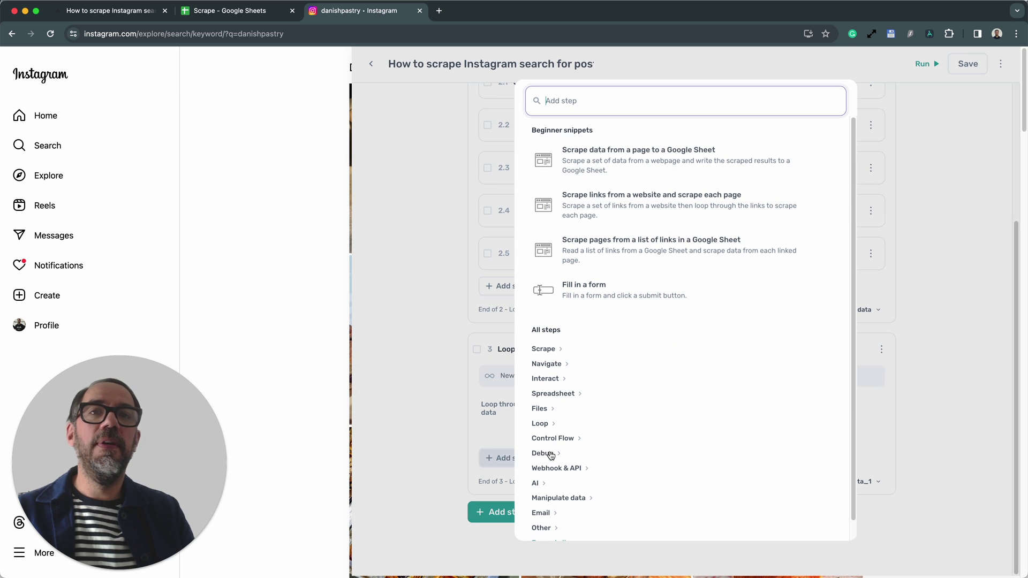
{"action": "type", "text": "got"}
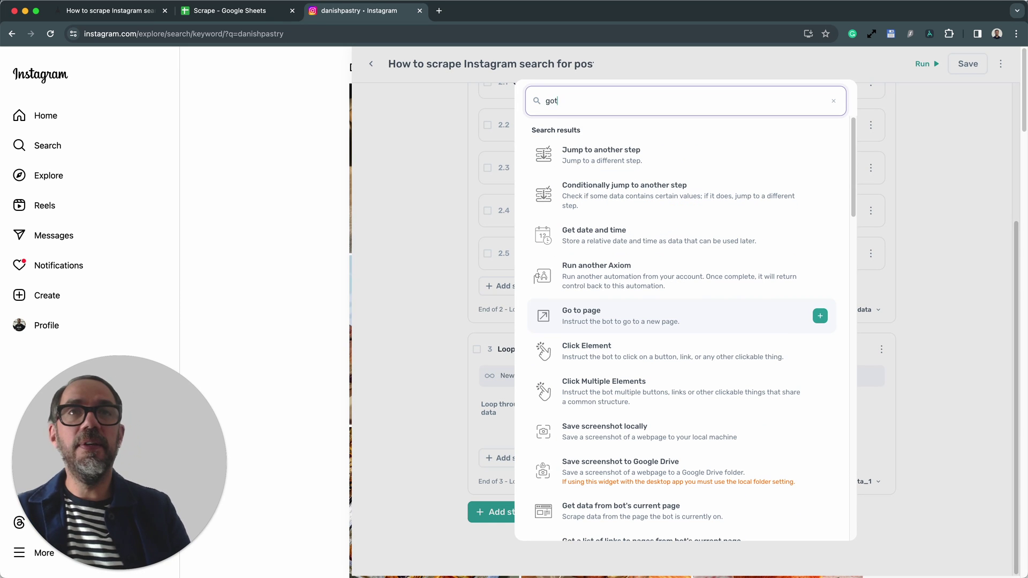
{"action": "key", "text": "BackSpace"}
{"action": "key", "text": "BackSpace"}
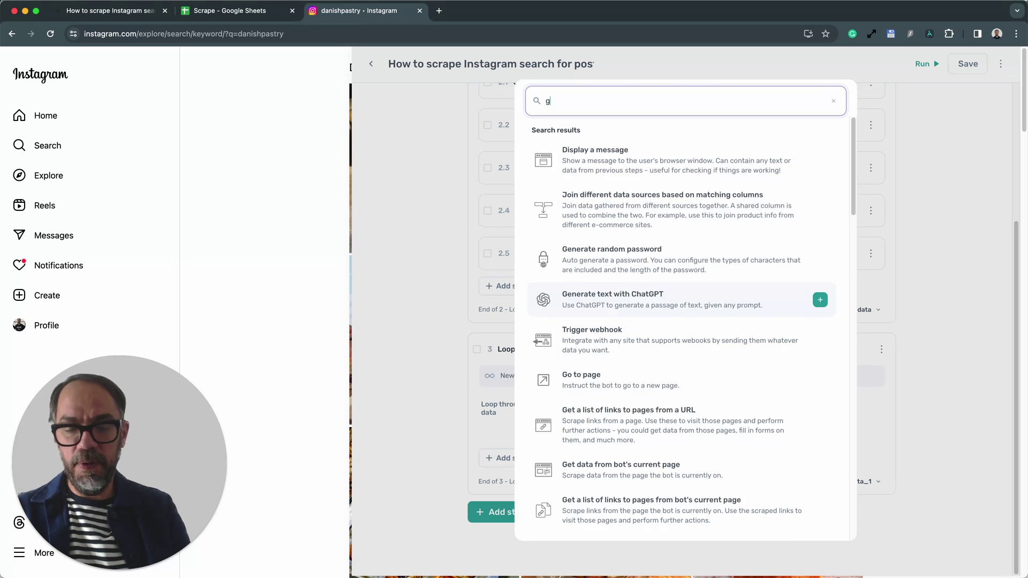
{"action": "type", "text": "oto"}
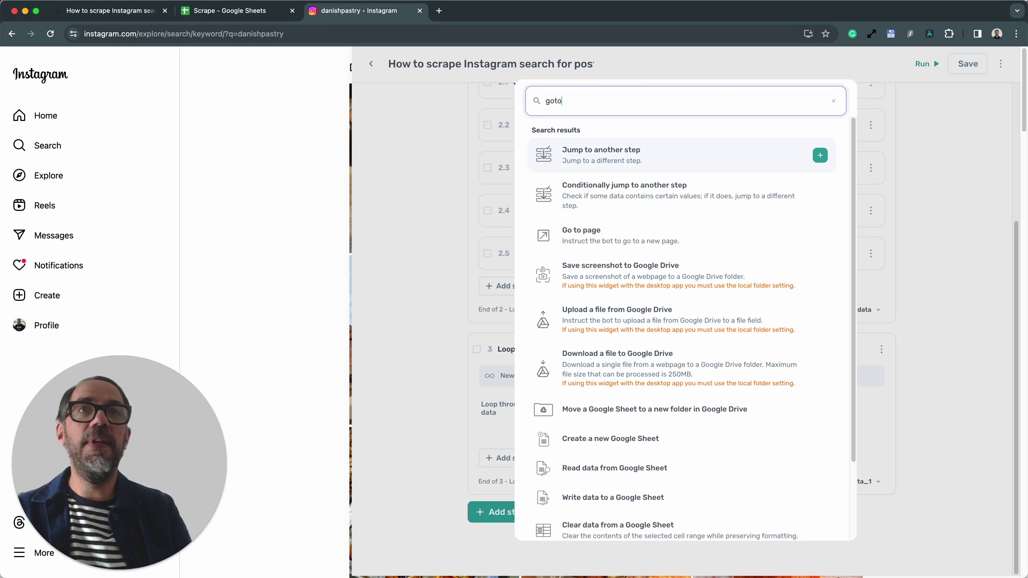
{"action": "left_click", "coordinate": [641, 231]}
Replace the Go to page URL with Column C of [all-interaction-data].
{"action": "left_click", "coordinate": [820, 351]}
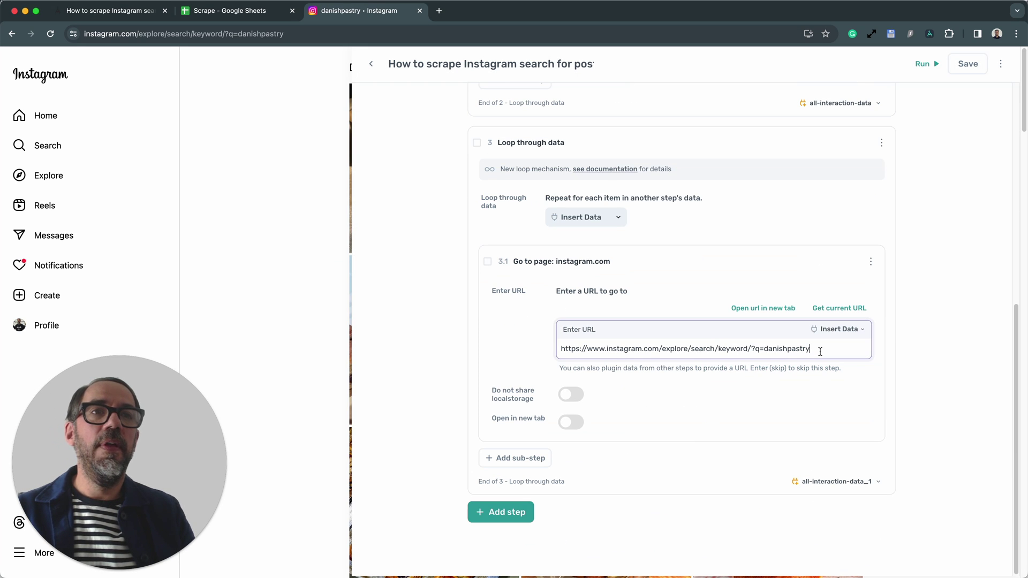
{"action": "key", "text": "super+a"}
{"action": "key", "text": "BackSpace"}
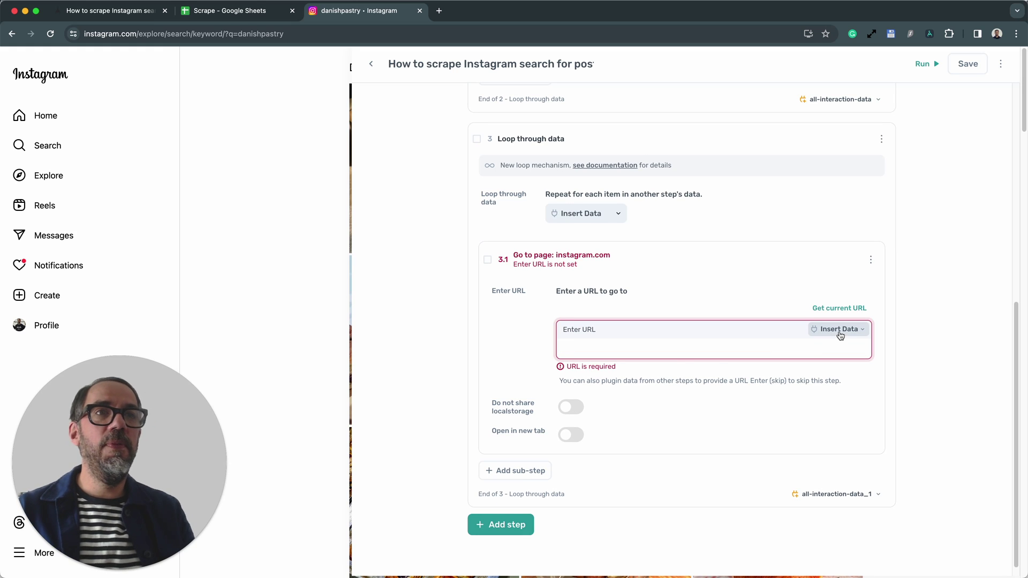
{"action": "left_click", "coordinate": [836, 330]}
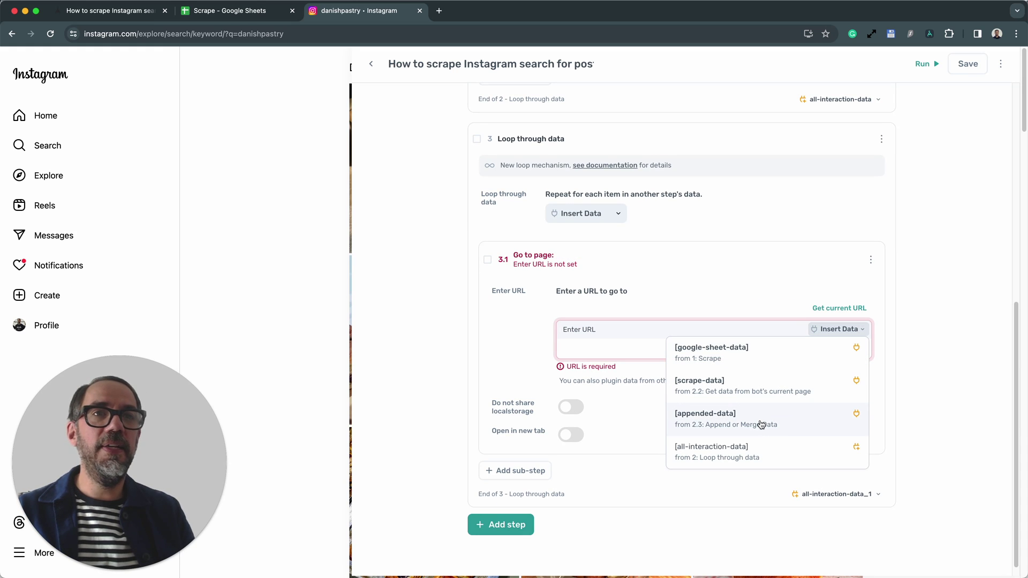
{"action": "left_click", "coordinate": [755, 449]}
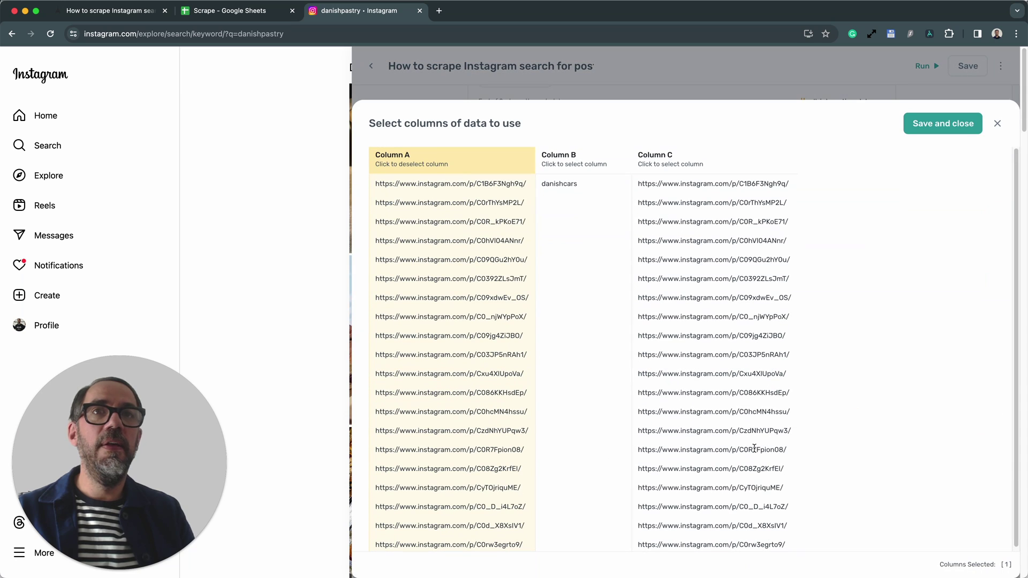
{"action": "left_click", "coordinate": [694, 158]}
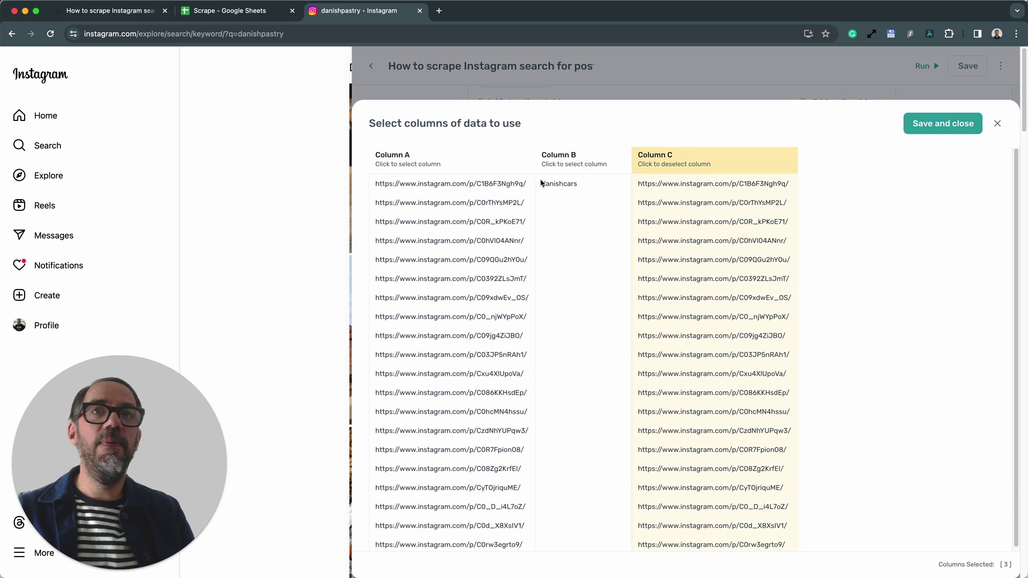
{"action": "left_click", "coordinate": [943, 124]}
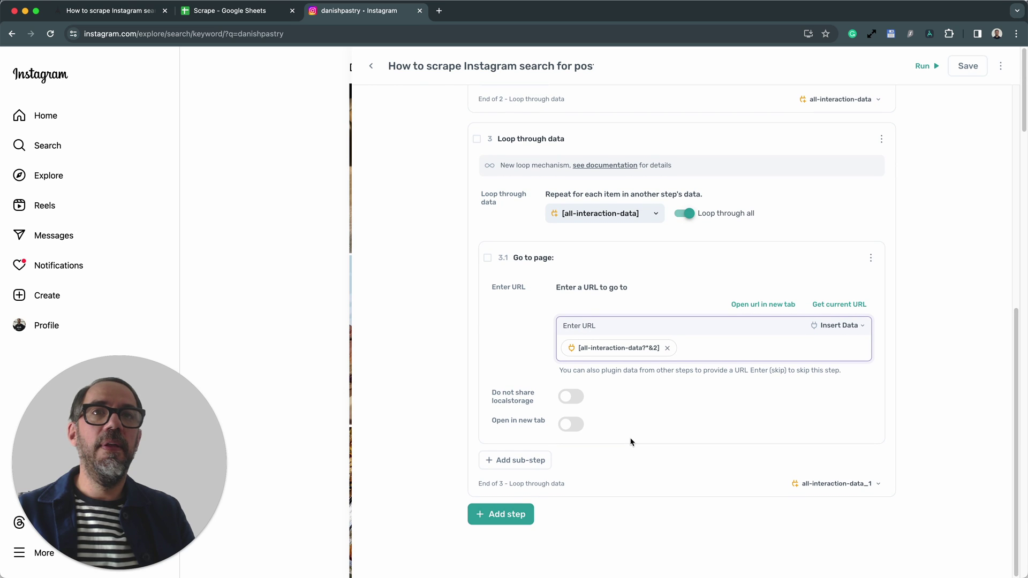
{"action": "left_click", "coordinate": [661, 265]}
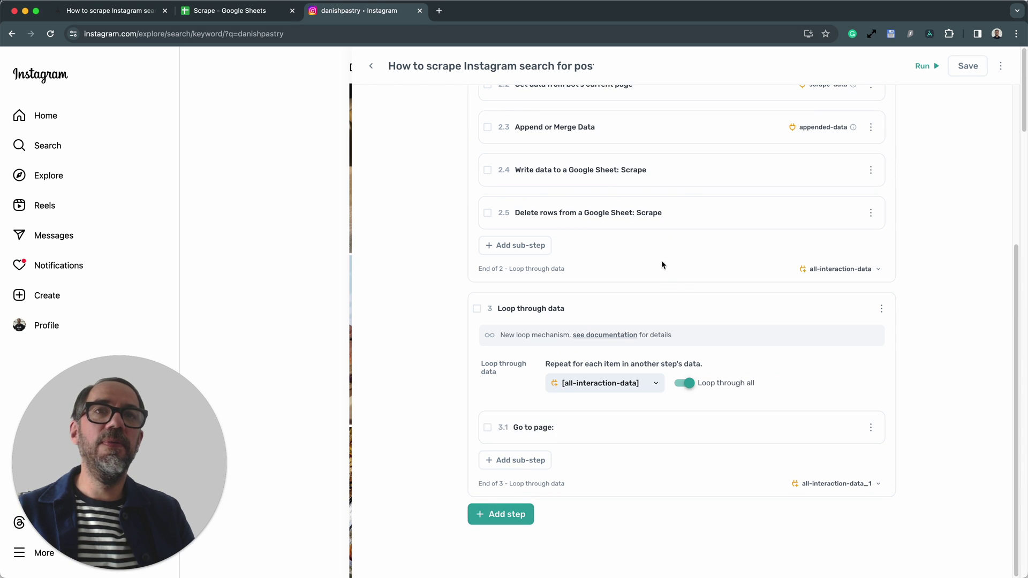
Add a Click Element sub-step to the step 3 loop.
{"action": "left_click", "coordinate": [546, 461]}
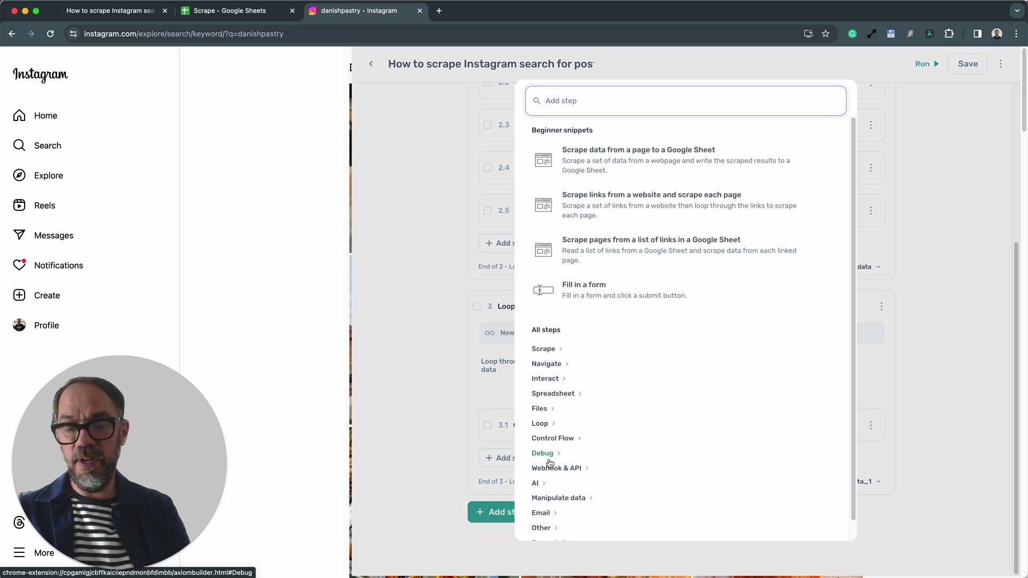
{"action": "type", "text": "click"}
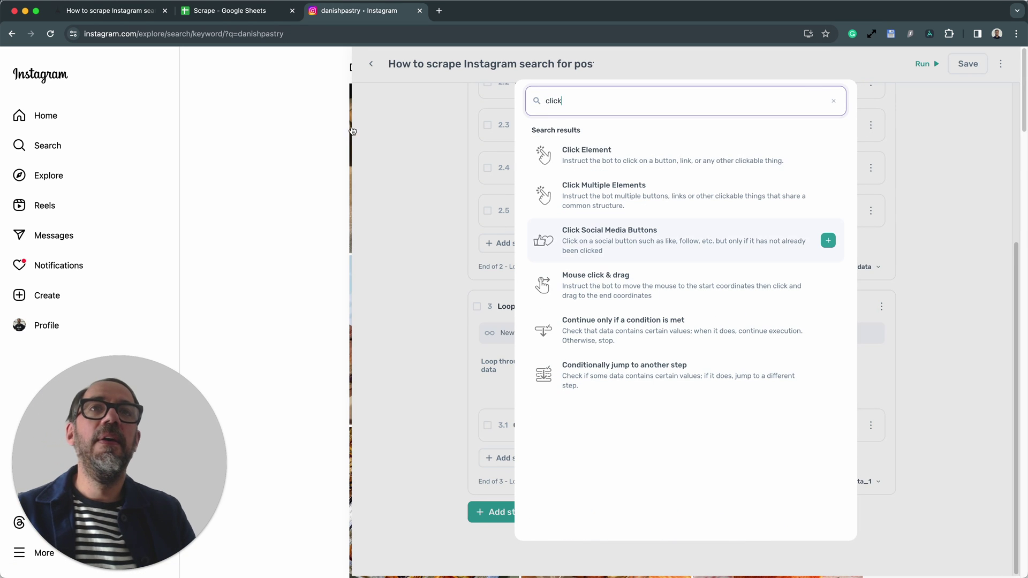
{"action": "left_click", "coordinate": [566, 149]}
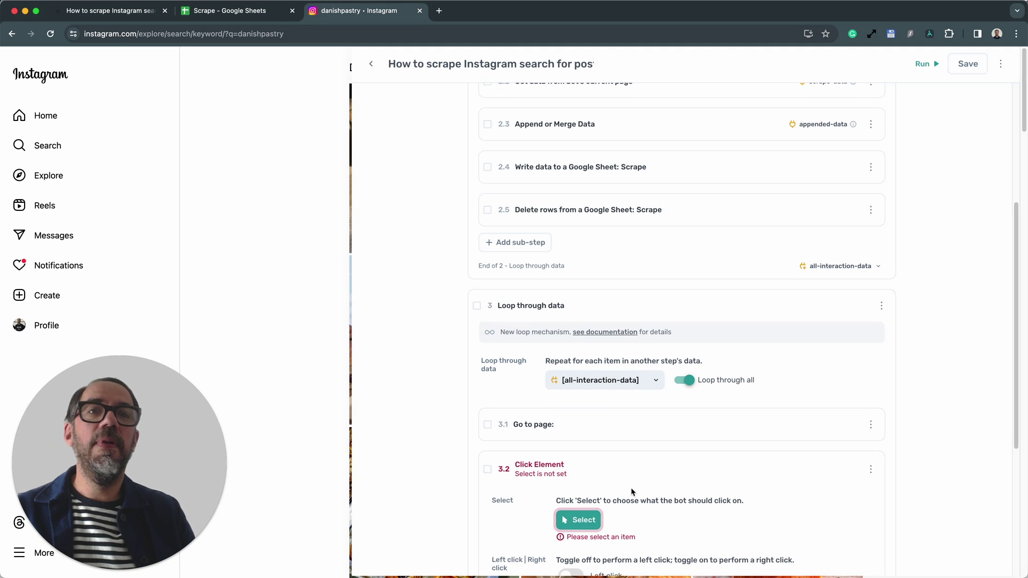
{"action": "scroll", "coordinate": [631, 489], "scroll_direction": "down", "scroll_amount": 5}
{"action": "left_click", "coordinate": [579, 273]}
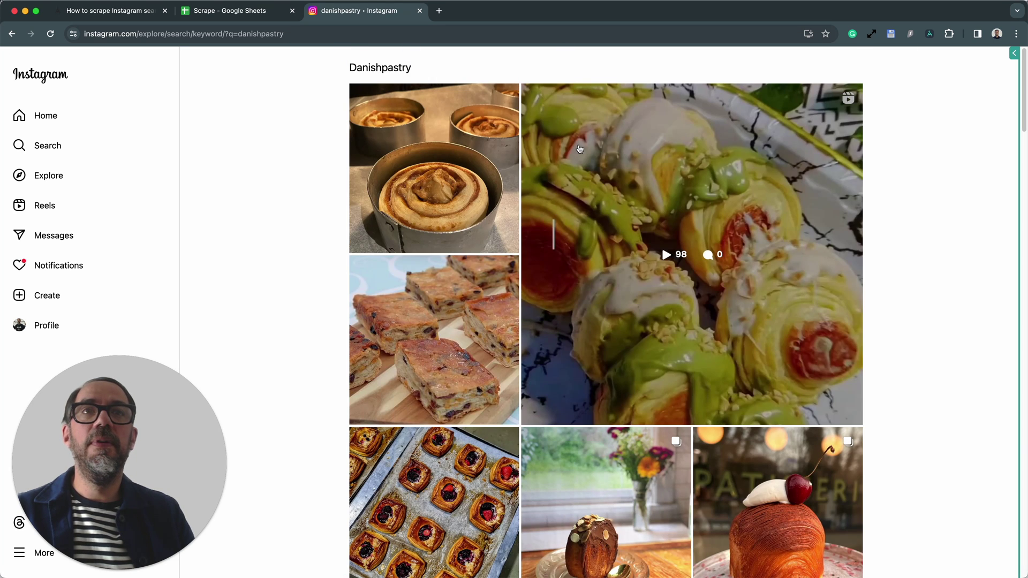
Open the cinnamon-roll post from the search results in a new tab.
{"action": "left_click", "coordinate": [581, 146]}
{"action": "left_click", "coordinate": [920, 120]}
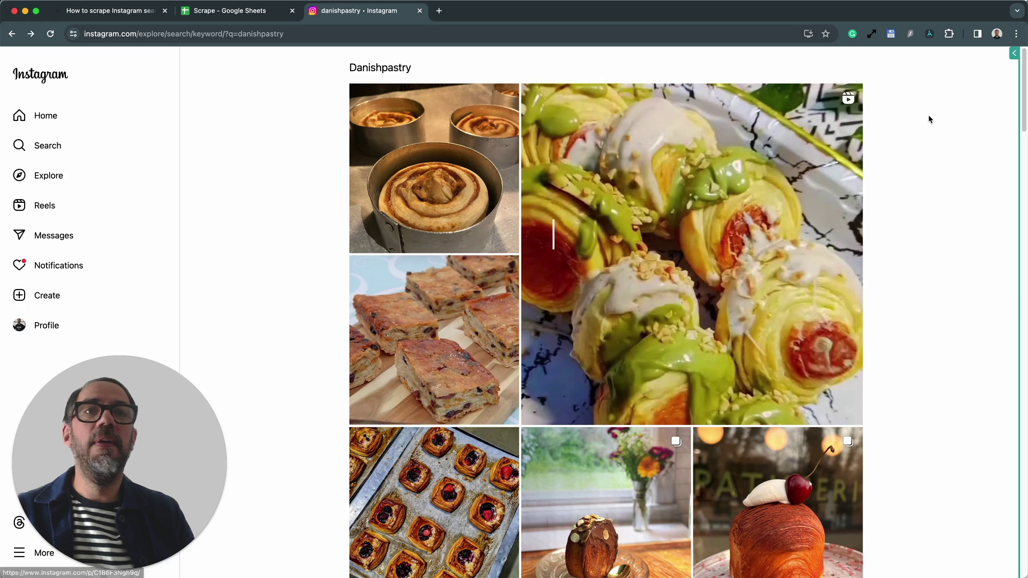
{"action": "right_click", "coordinate": [416, 109]}
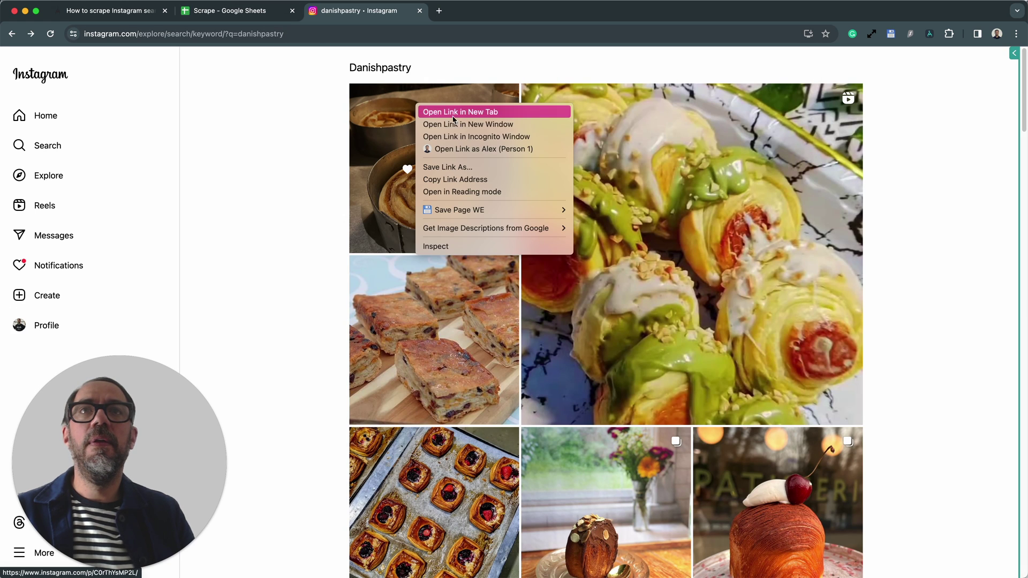
{"action": "left_click", "coordinate": [423, 108]}
{"action": "left_click", "coordinate": [450, 12]}
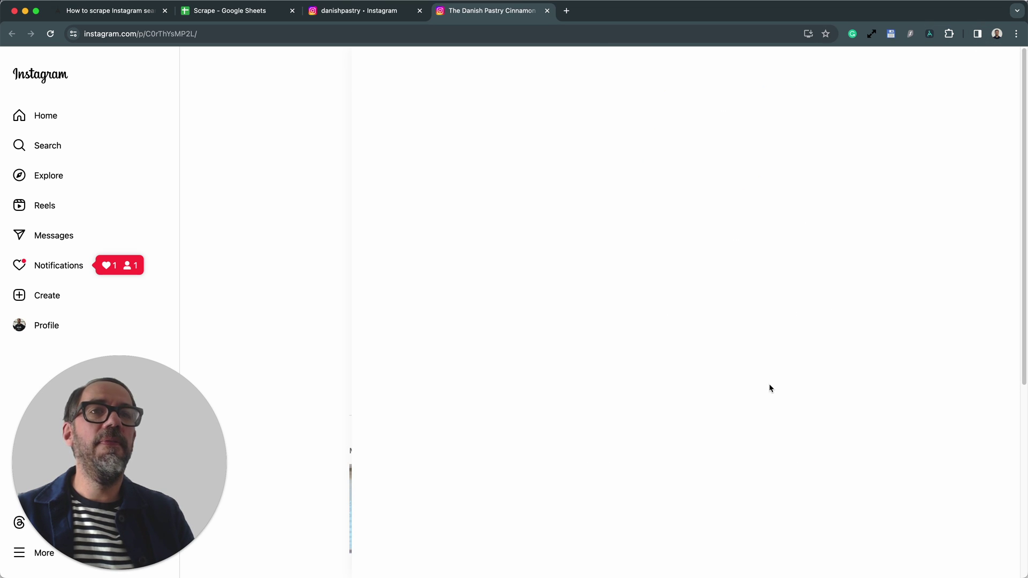
Set the Click Element step's target to the post's like heart and complete the selection.
{"action": "scroll", "coordinate": [731, 450], "scroll_direction": "down", "scroll_amount": 5}
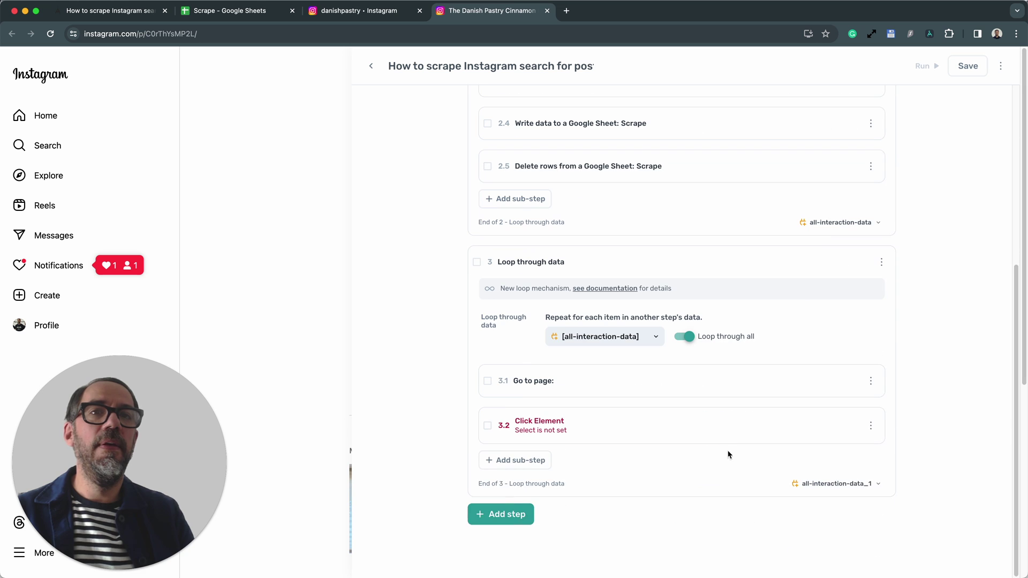
{"action": "left_click", "coordinate": [633, 422]}
{"action": "left_click", "coordinate": [599, 472]}
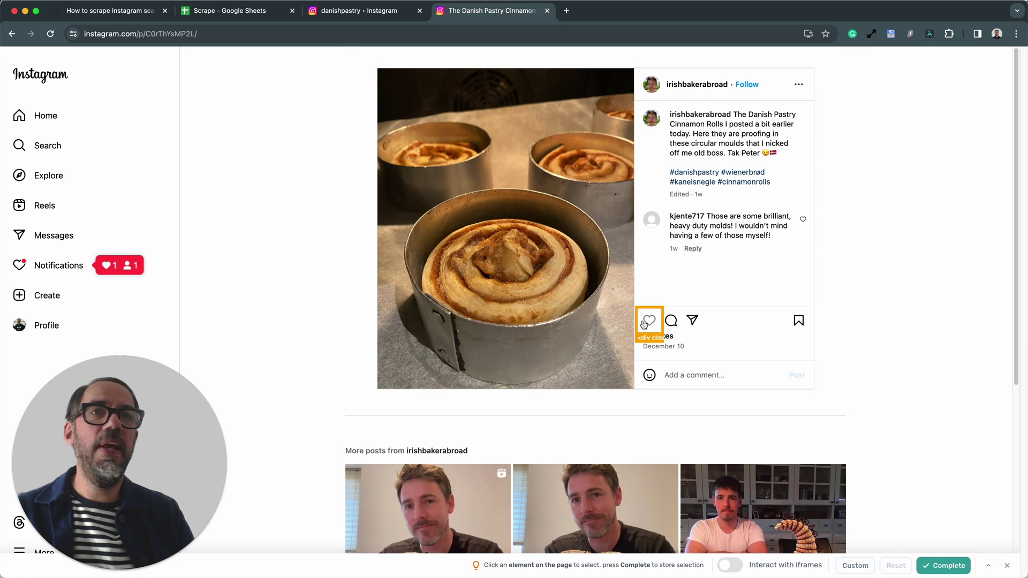
{"action": "left_click", "coordinate": [731, 409]}
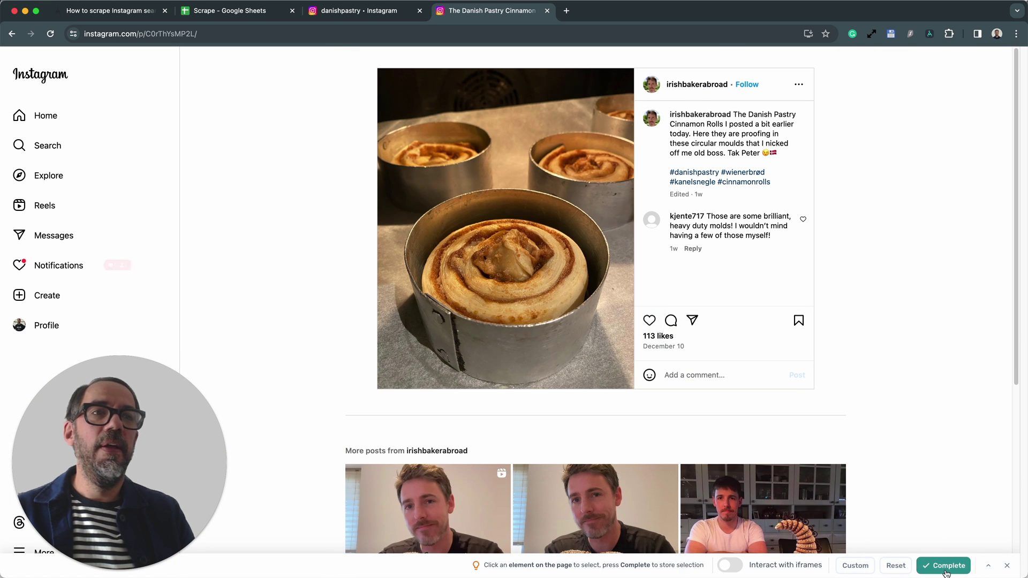
{"action": "left_click", "coordinate": [943, 566]}
{"action": "left_click", "coordinate": [677, 413]}
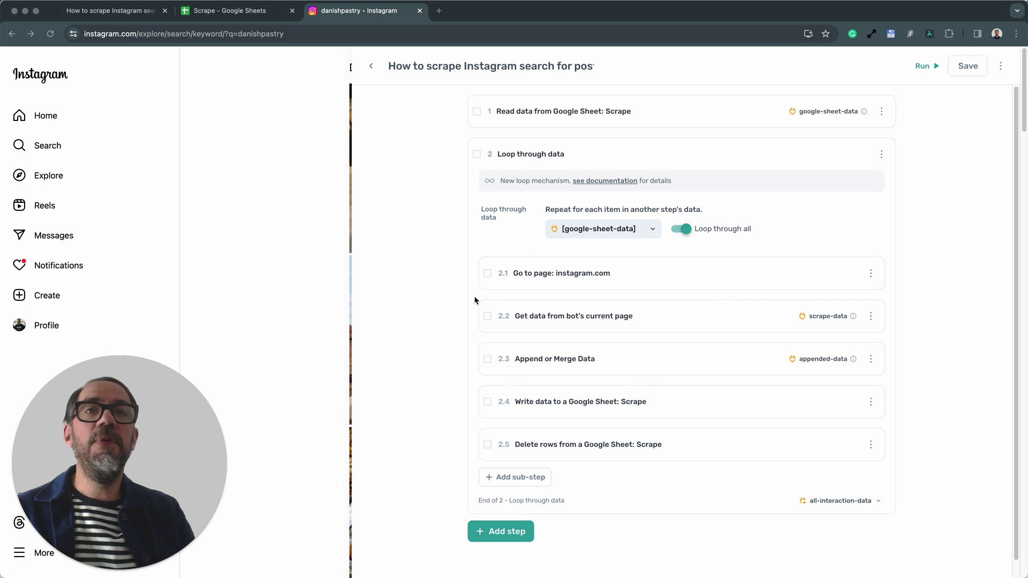
Start reselecting step 2.2's scrape target, set column A to Select link, then Reset all.
{"action": "left_click", "coordinate": [688, 314]}
{"action": "left_click", "coordinate": [680, 327]}
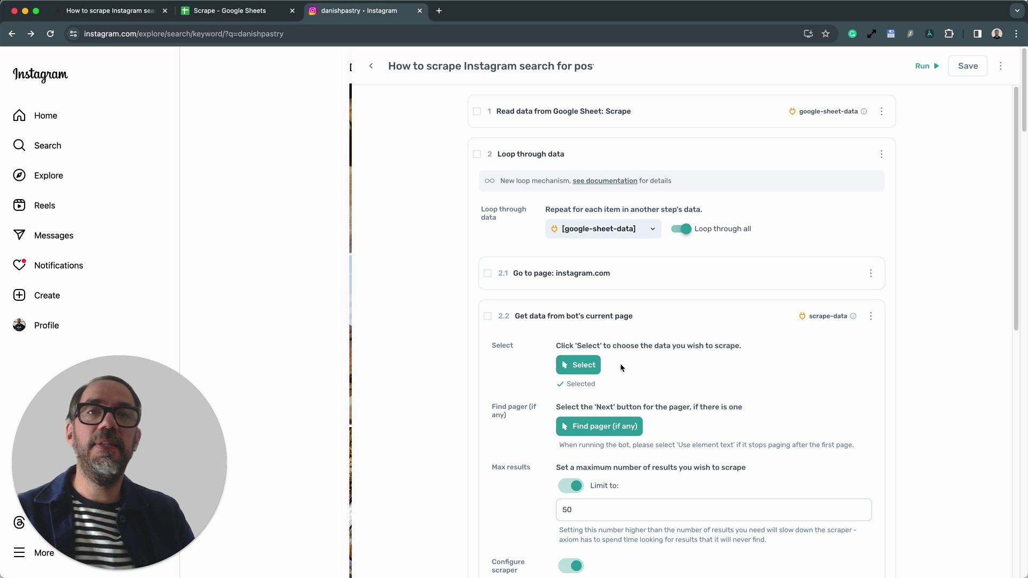
{"action": "left_click", "coordinate": [585, 365]}
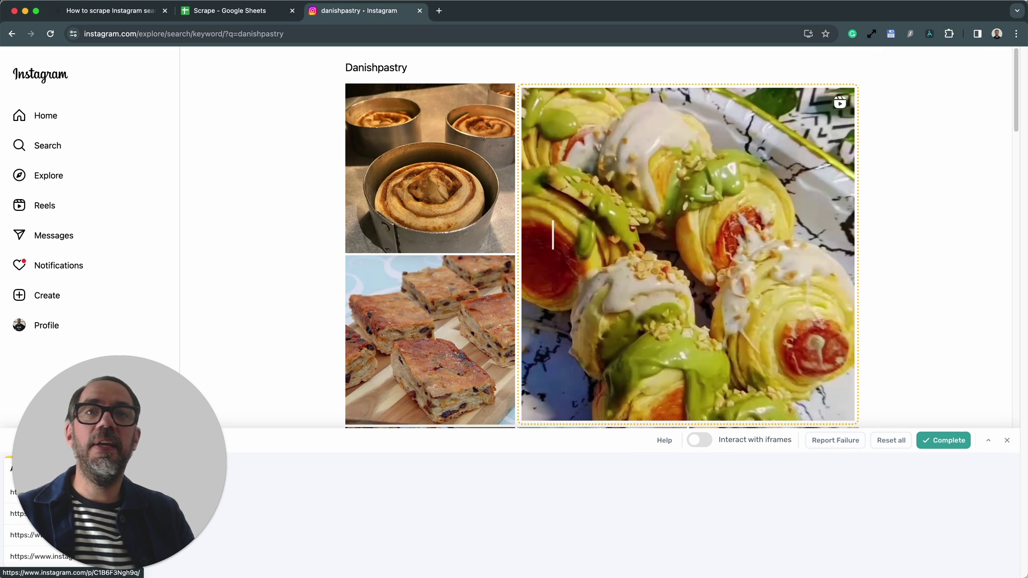
{"action": "scroll", "coordinate": [318, 361], "scroll_direction": "down", "scroll_amount": 10}
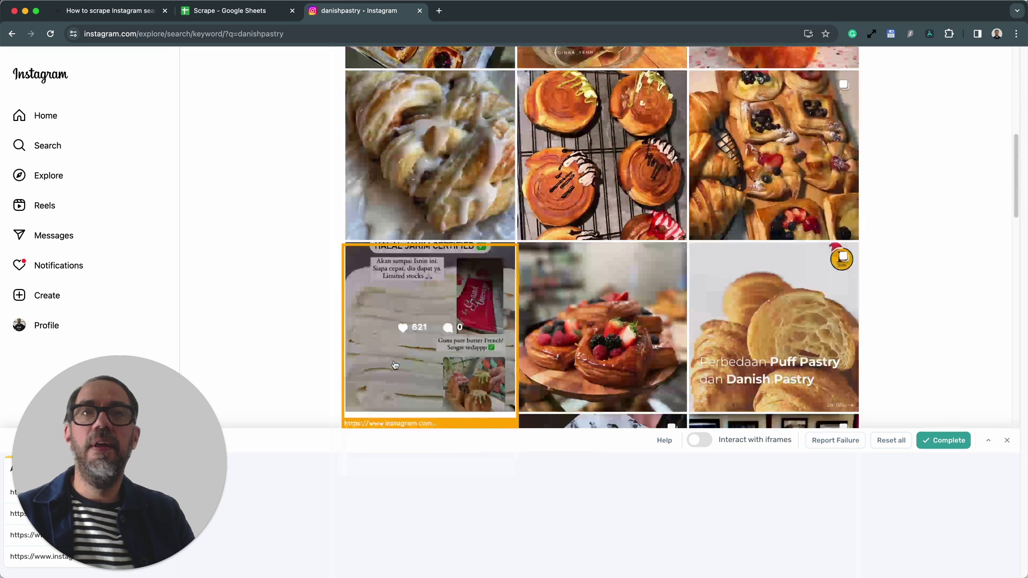
{"action": "left_click_drag", "start_coordinate": [184, 488], "coordinate": [172, 340]}
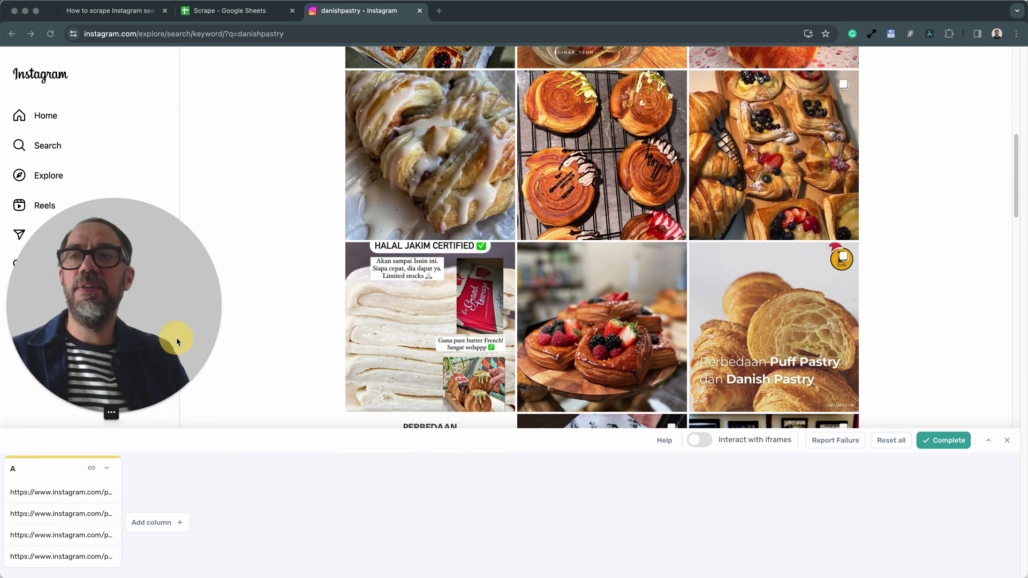
{"action": "left_click", "coordinate": [106, 469]}
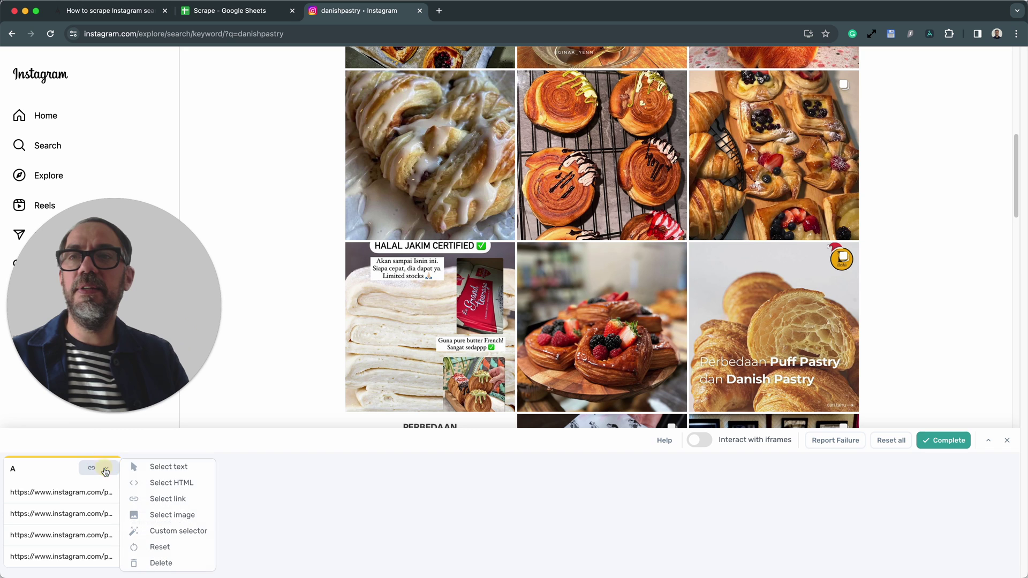
{"action": "left_click", "coordinate": [157, 499]}
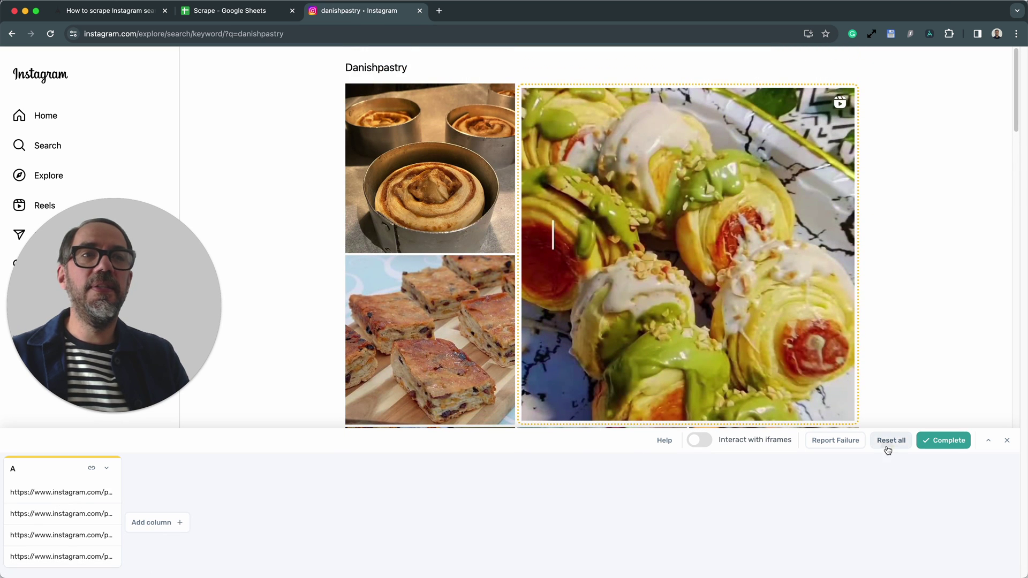
{"action": "left_click", "coordinate": [888, 444]}
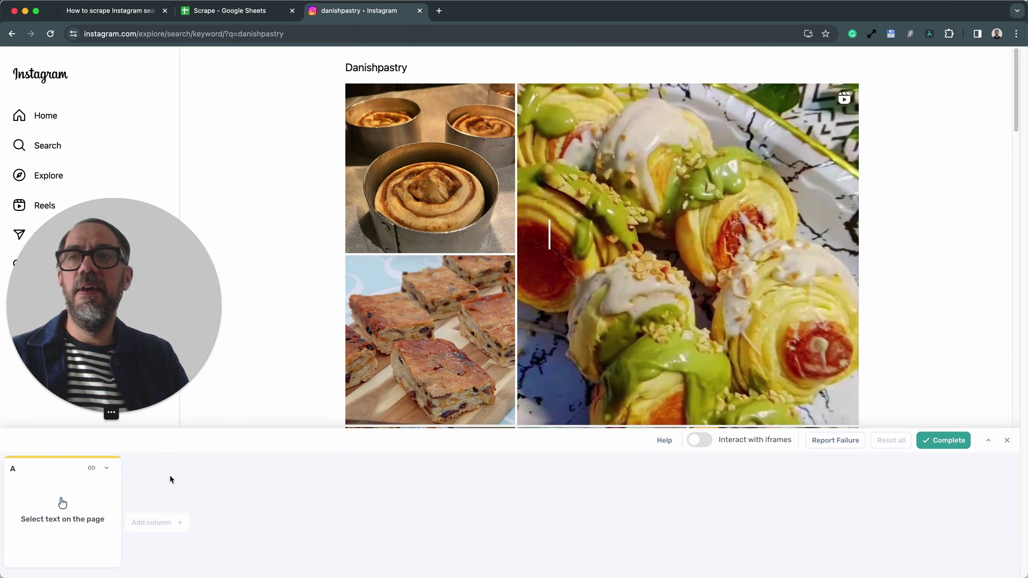
Capture post links into column A by clicking sample posts, then complete the selection.
{"action": "left_click", "coordinate": [106, 468]}
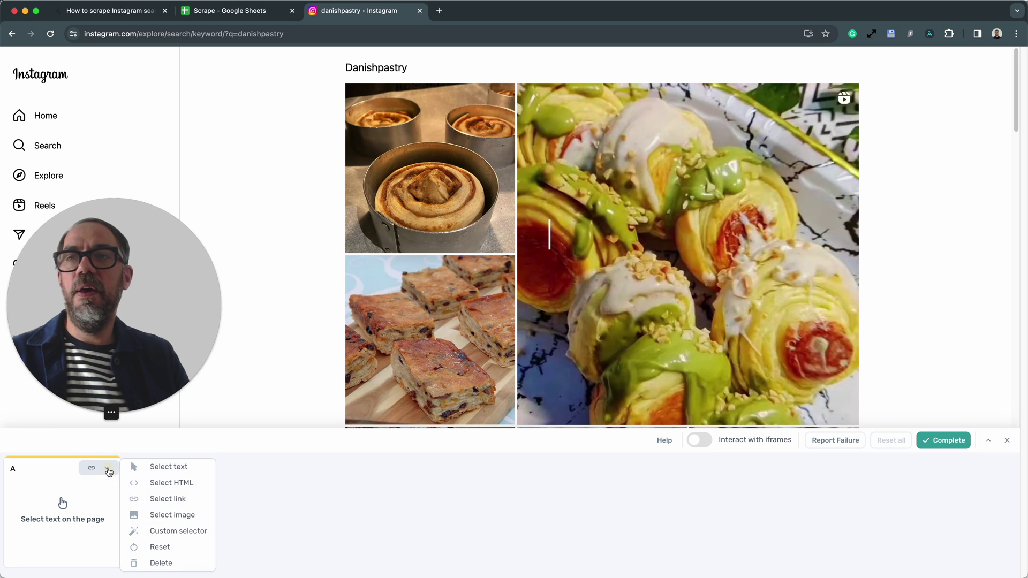
{"action": "left_click", "coordinate": [167, 499]}
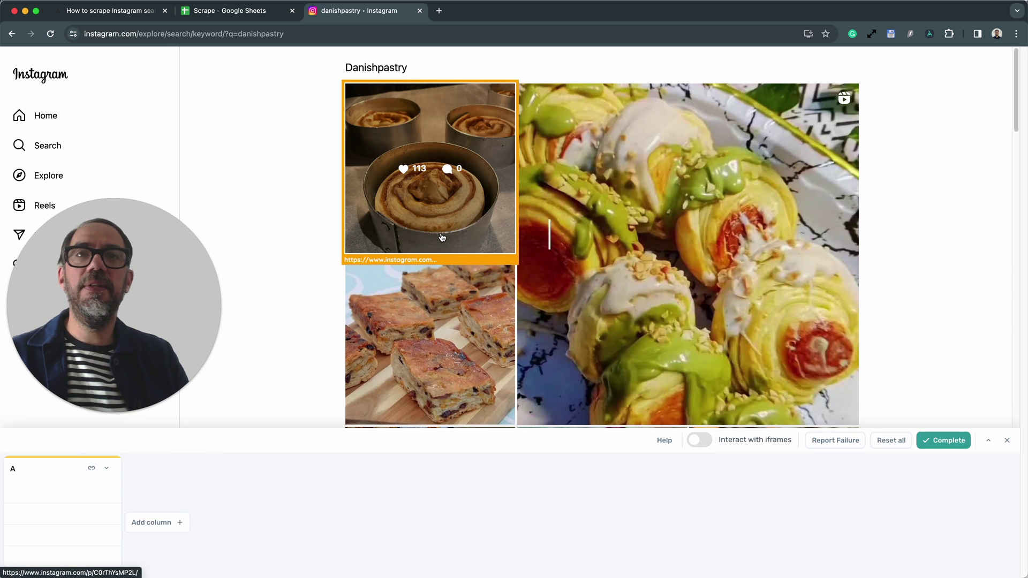
{"action": "left_click", "coordinate": [442, 237]}
{"action": "left_click", "coordinate": [477, 331]}
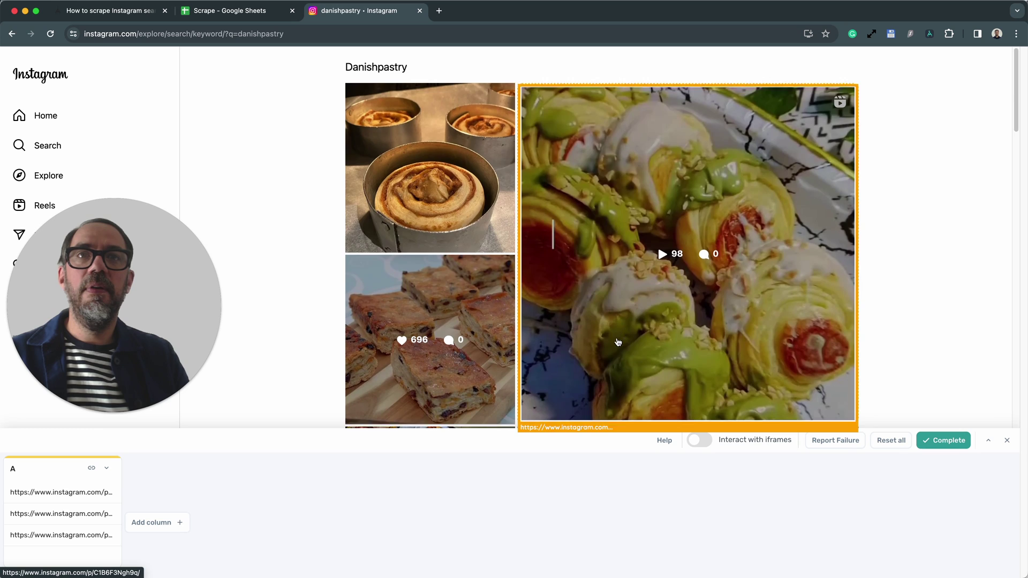
{"action": "scroll", "coordinate": [618, 342], "scroll_direction": "down", "scroll_amount": 5}
{"action": "left_click", "coordinate": [467, 352]}
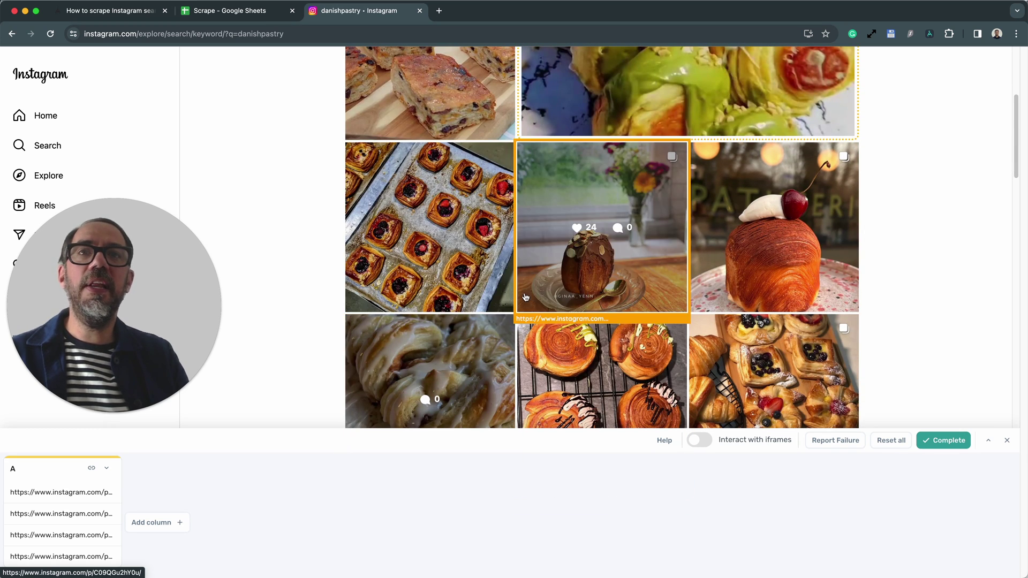
{"action": "scroll", "coordinate": [585, 284], "scroll_direction": "down", "scroll_amount": 3}
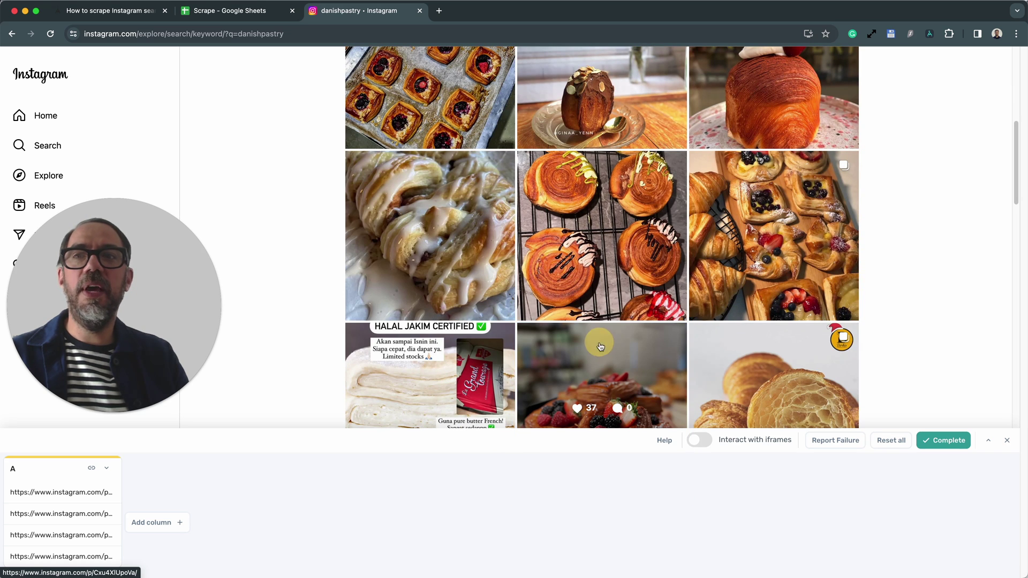
{"action": "scroll", "coordinate": [589, 304], "scroll_direction": "down", "scroll_amount": 3}
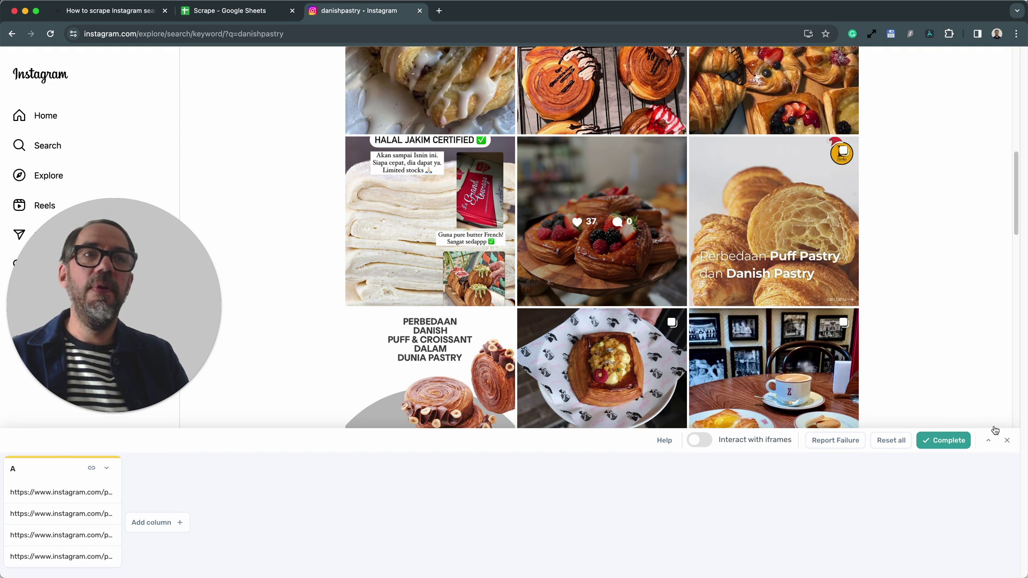
{"action": "left_click", "coordinate": [949, 440]}
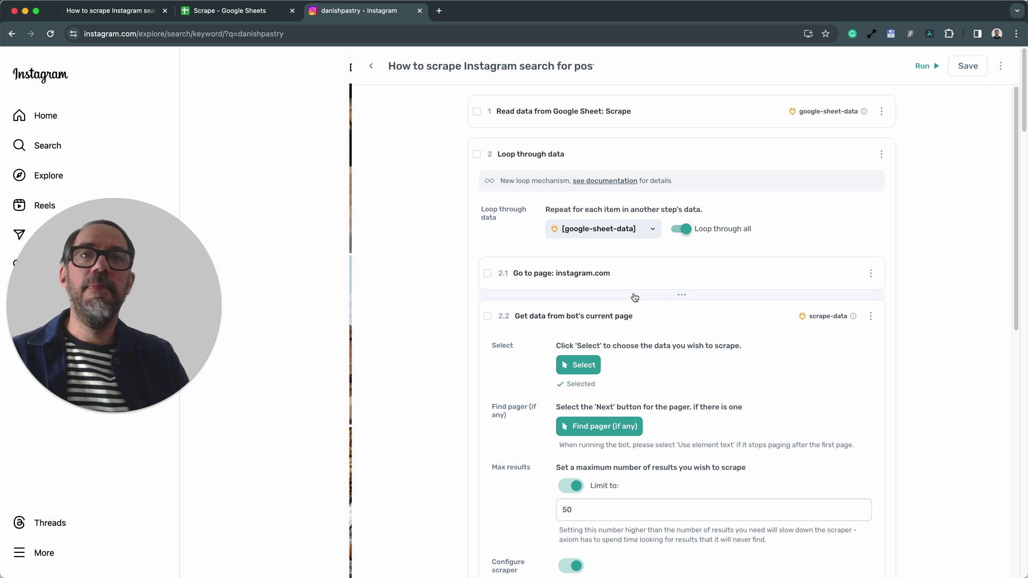
Collapse step 2.2 and inspect the Write data to a Google Sheet step 2.4.
{"action": "left_click", "coordinate": [676, 308]}
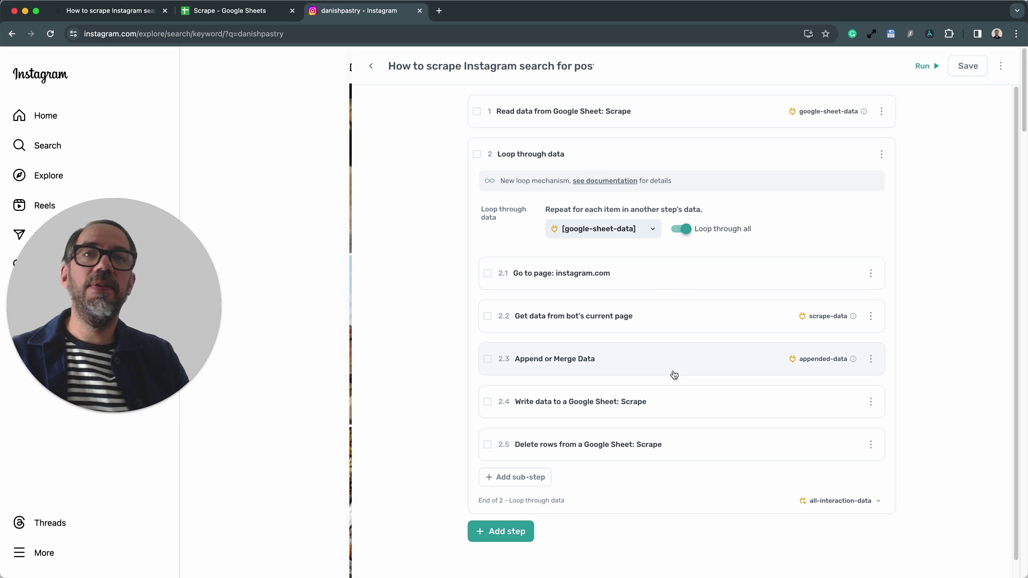
{"action": "left_click", "coordinate": [701, 412]}
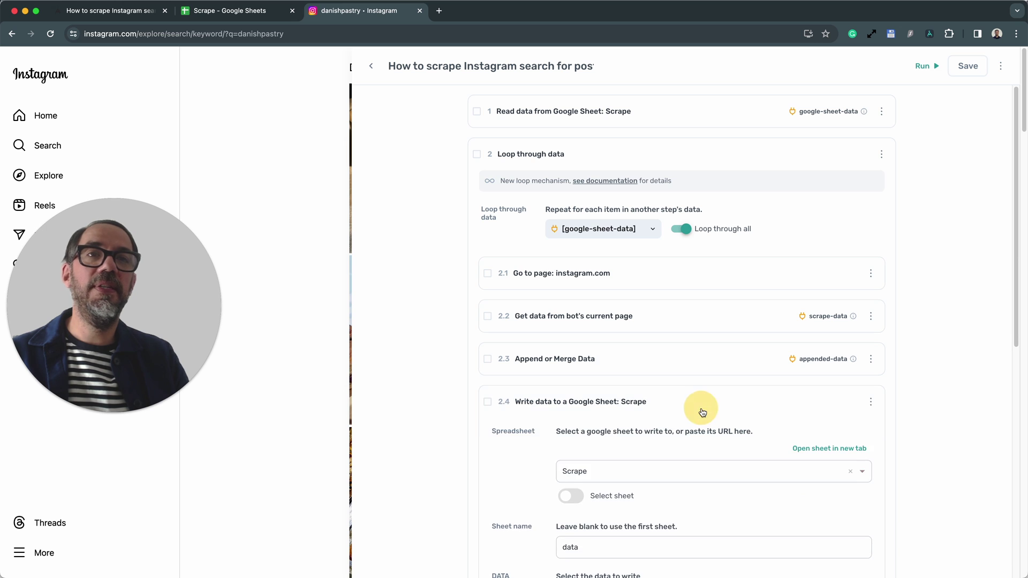
{"action": "scroll", "coordinate": [702, 412], "scroll_direction": "down", "scroll_amount": 6}
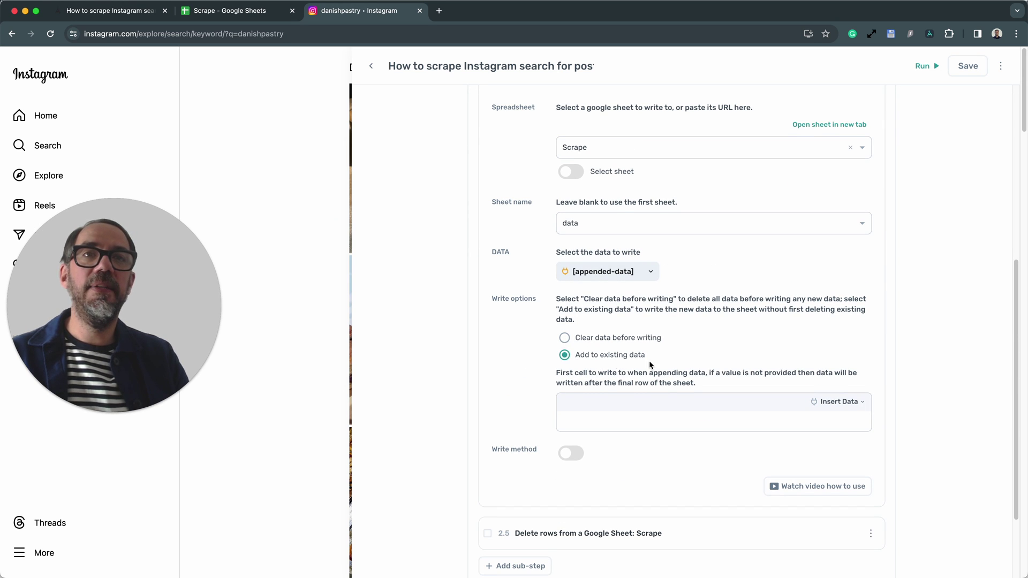
{"action": "scroll", "coordinate": [648, 360], "scroll_direction": "up", "scroll_amount": 4}
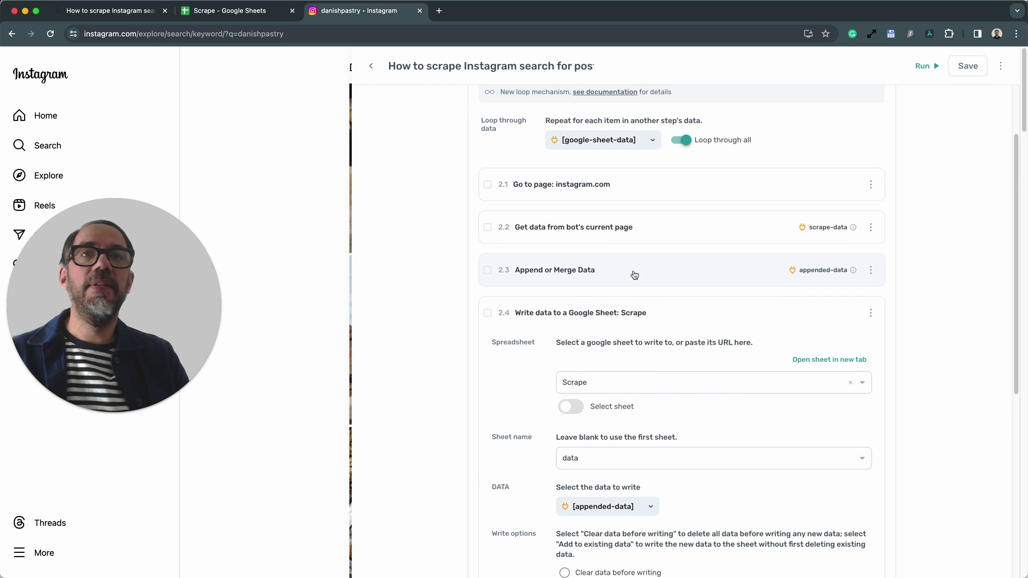
In step 2.3, set Data A to google-sheet-data and Data B to scrape-data.
{"action": "left_click", "coordinate": [634, 275]}
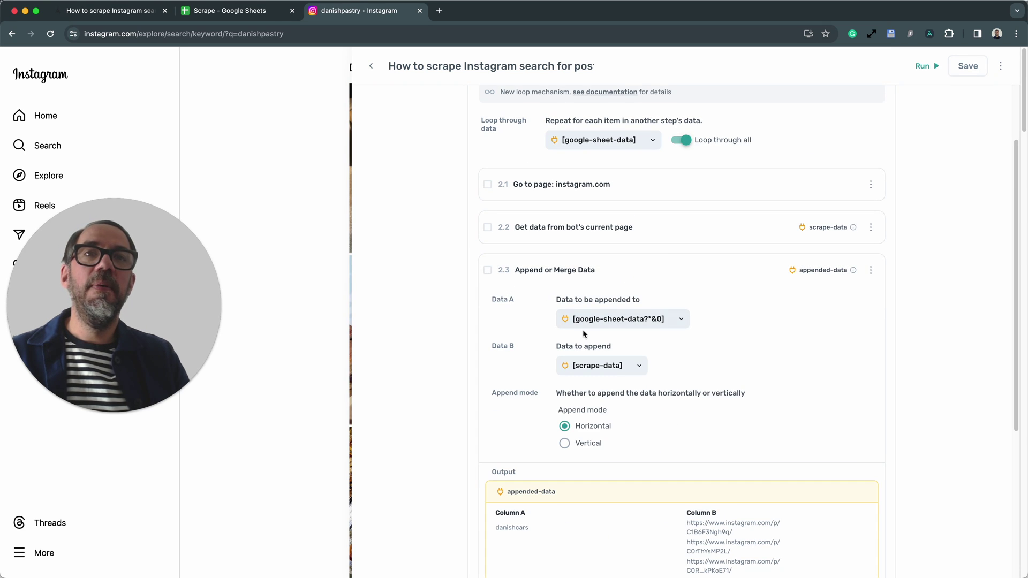
{"action": "left_click", "coordinate": [640, 328]}
{"action": "left_click", "coordinate": [633, 340]}
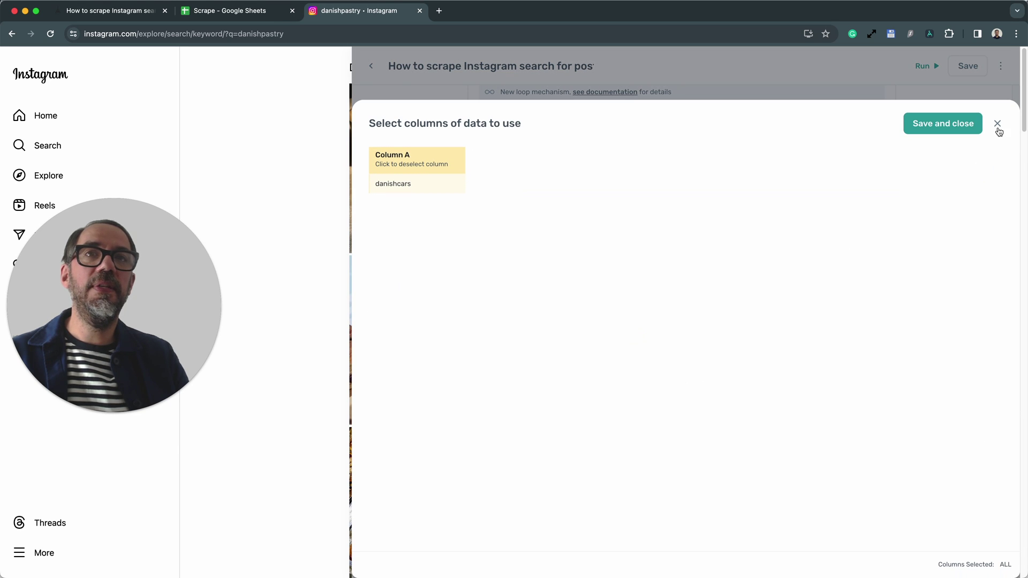
{"action": "left_click", "coordinate": [967, 124]}
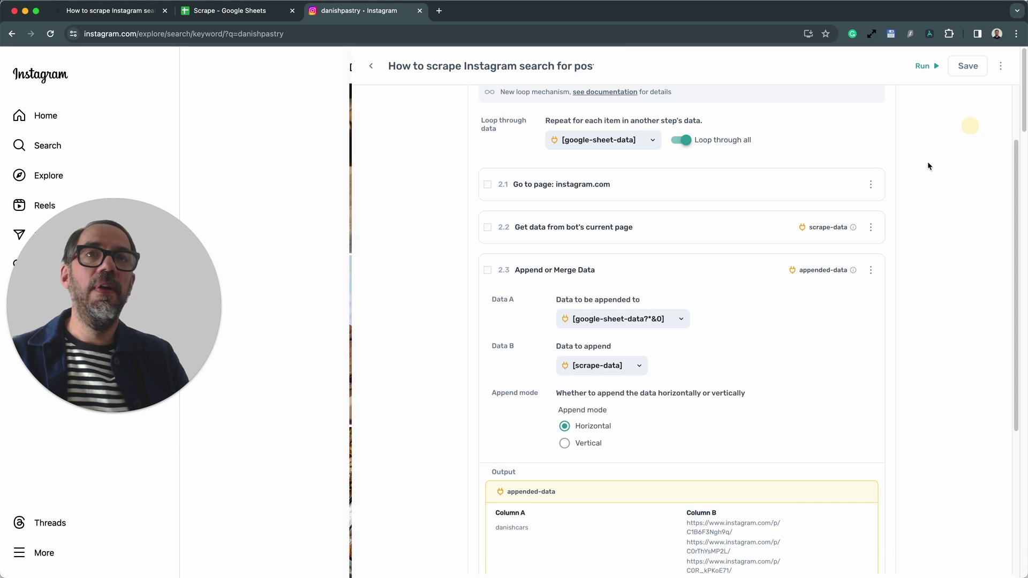
{"action": "left_click", "coordinate": [611, 368]}
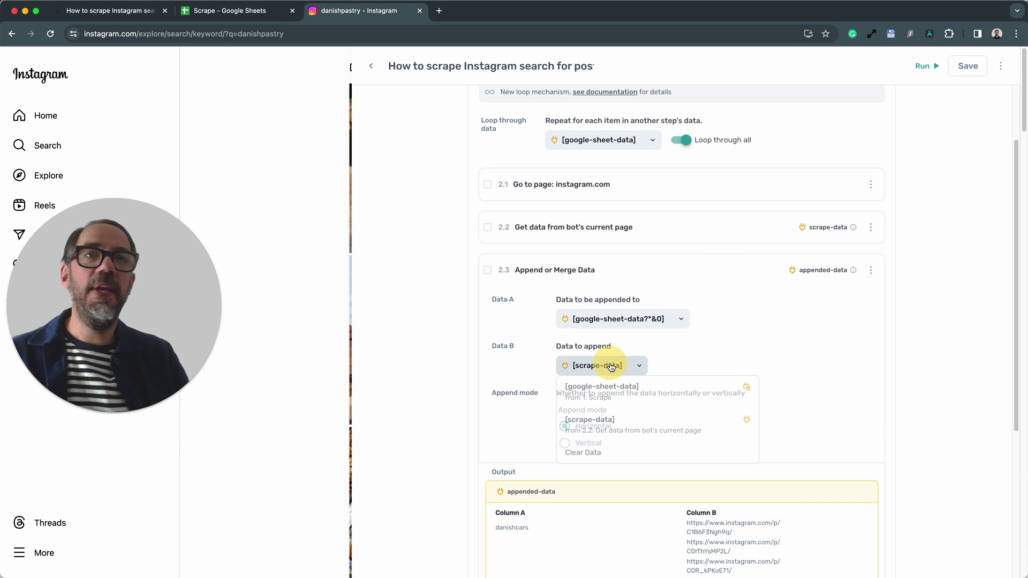
{"action": "left_click", "coordinate": [610, 428]}
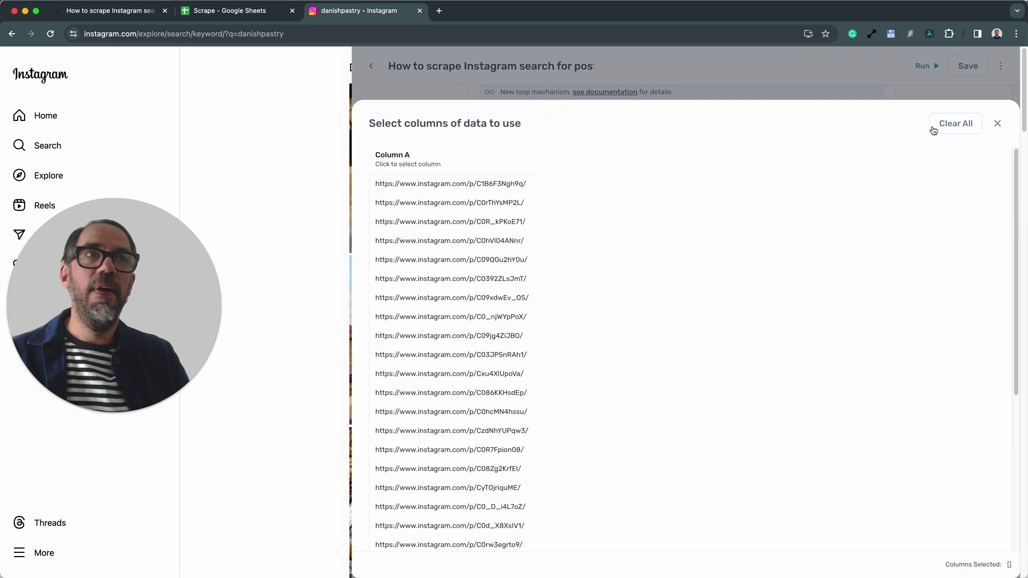
{"action": "left_click", "coordinate": [999, 123]}
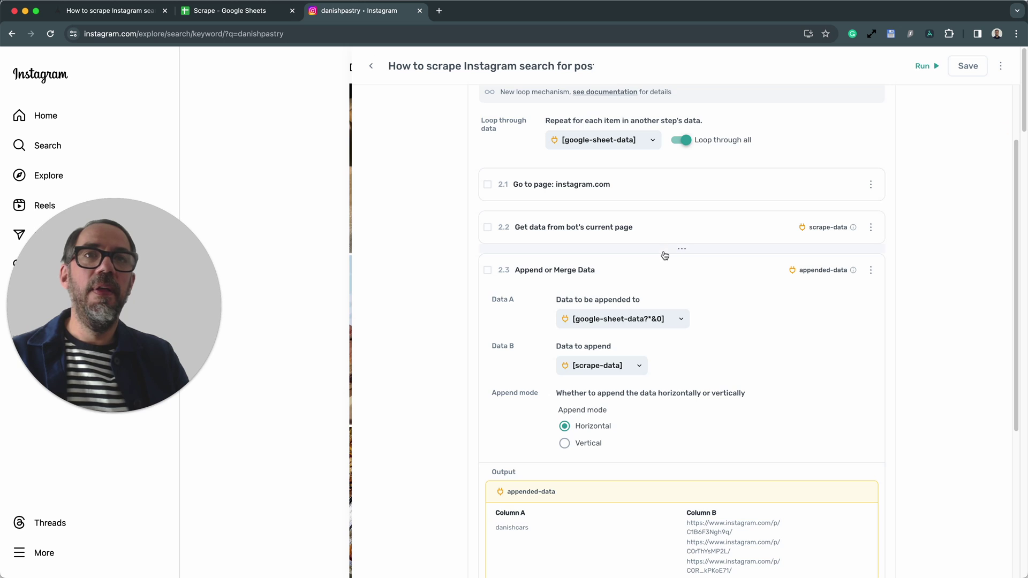
{"action": "left_click", "coordinate": [661, 262]}
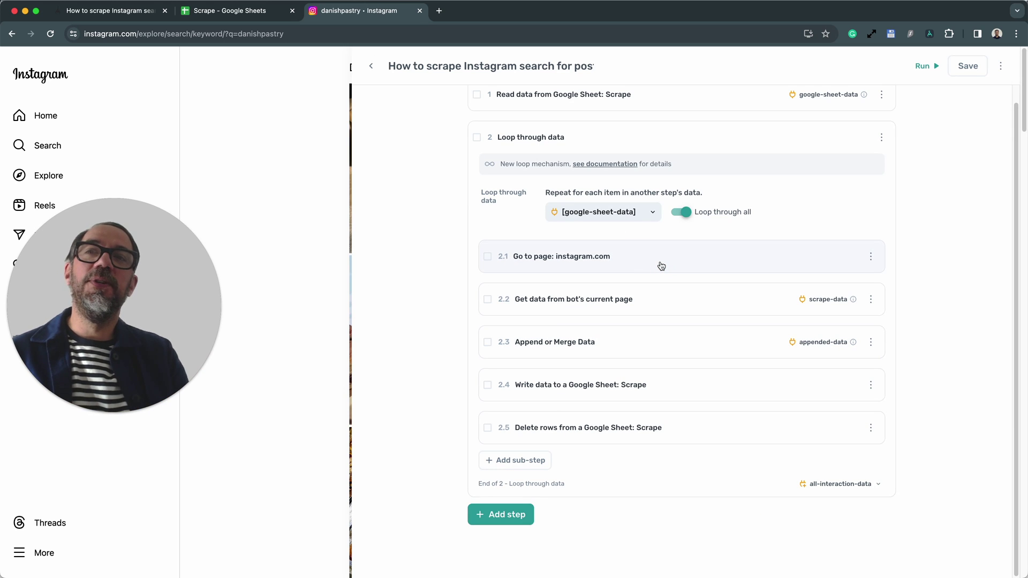